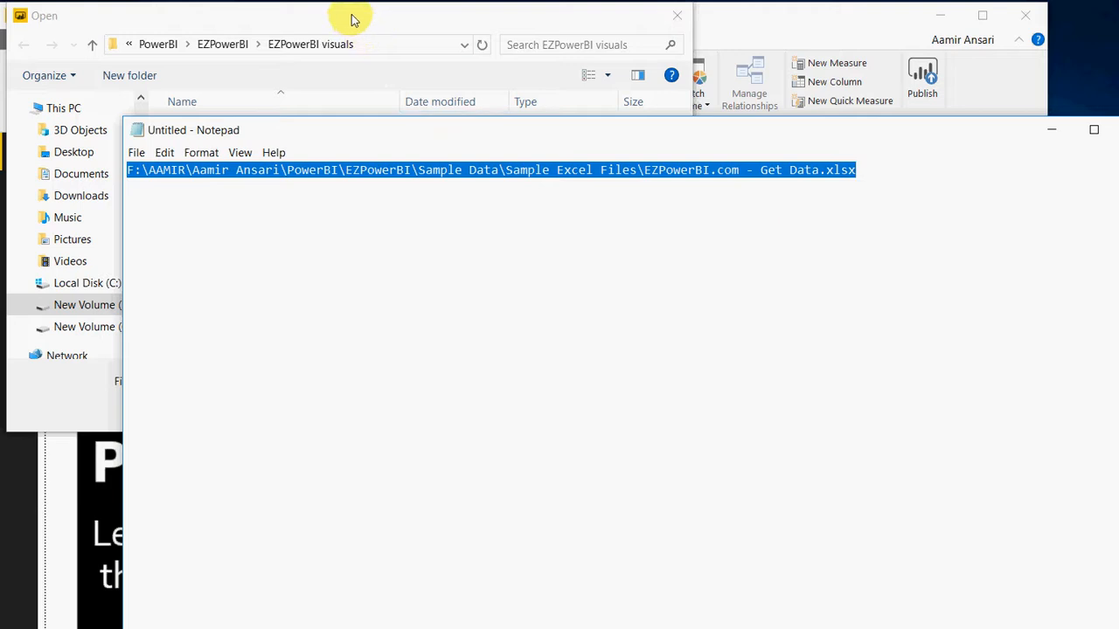
# - Paste the copied file path as the file name and open the workbook EZPowerBI.com - Get Data.xlsx
pyautogui.hotkey('shift', 'F10')
pyautogui.press('Return')
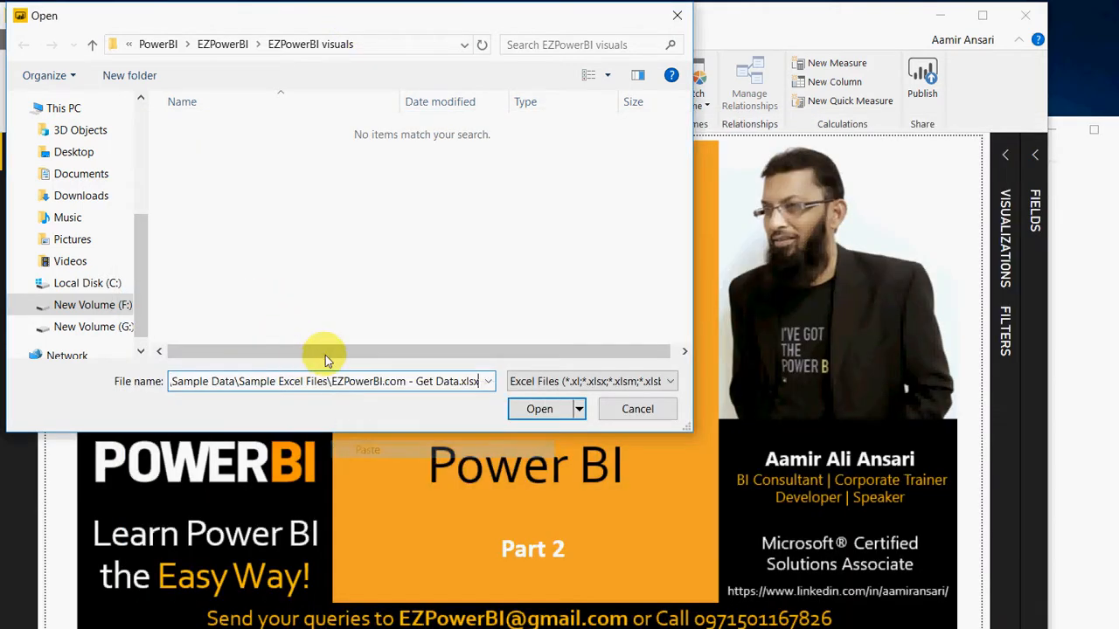
pyautogui.press('Return')
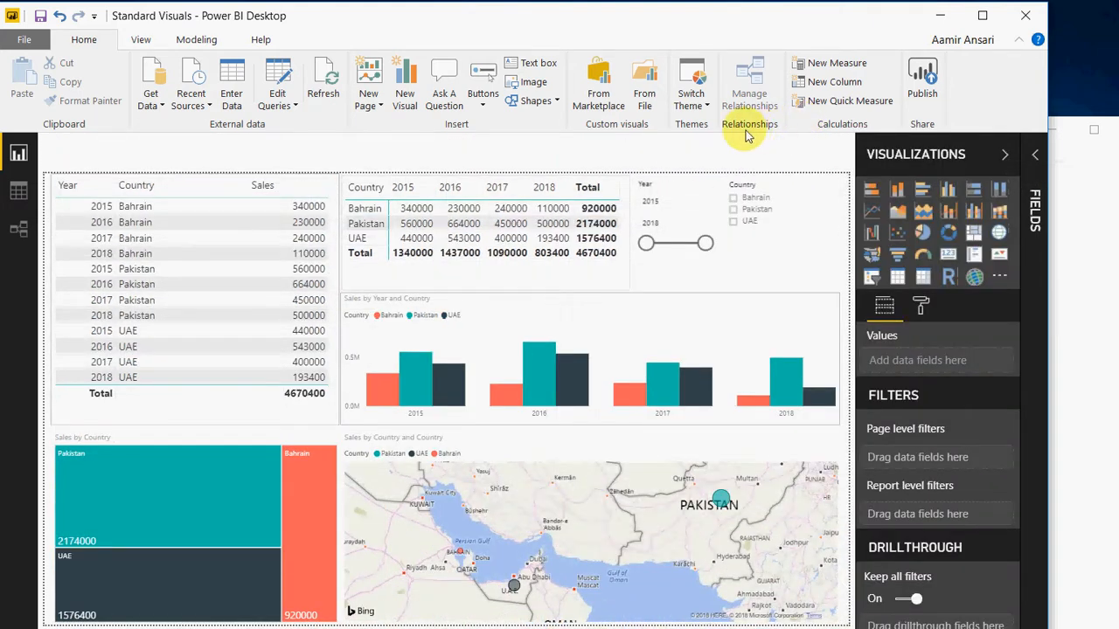
# - Add Year to the Country and Sales table as an unsummarized field and place it before Country
pyautogui.click(696, 202)
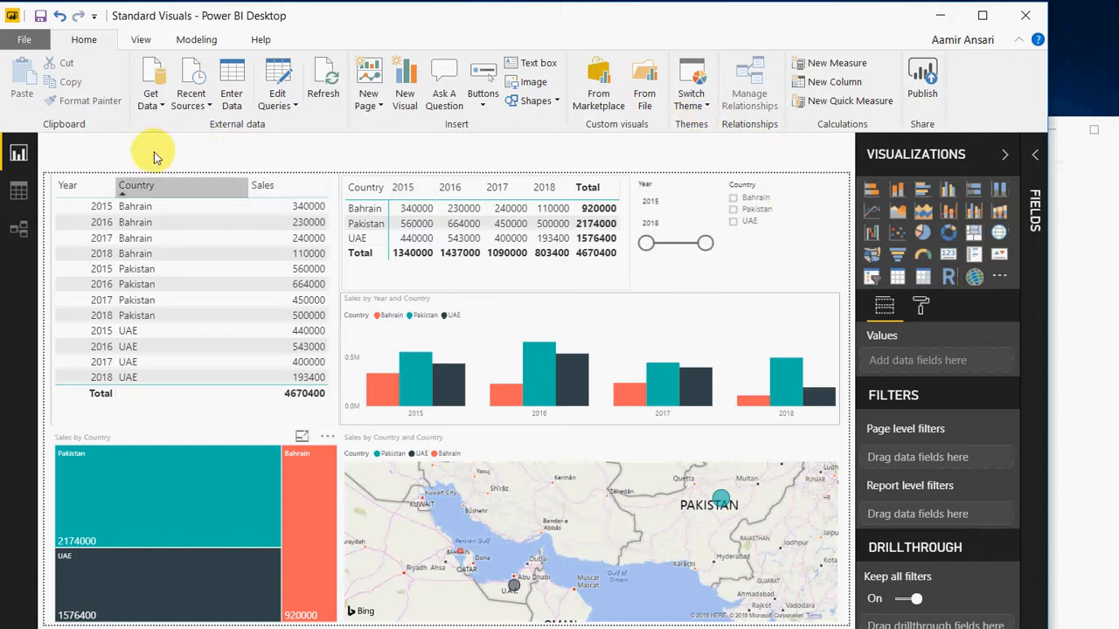
pyautogui.click(179, 323)
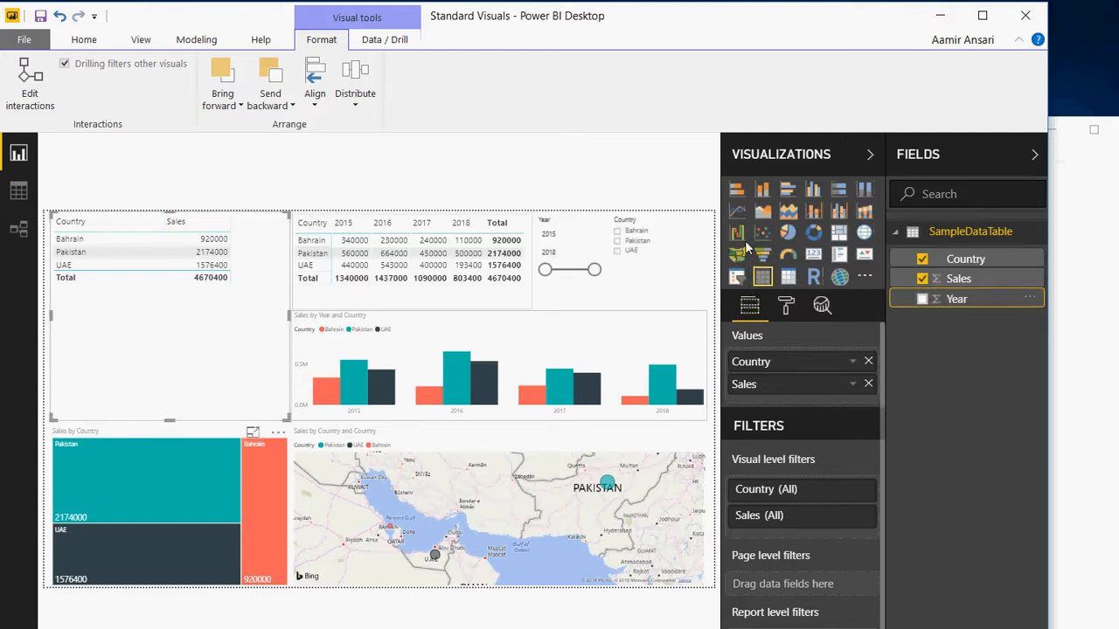
pyautogui.hotkey('ctrl', 'z')
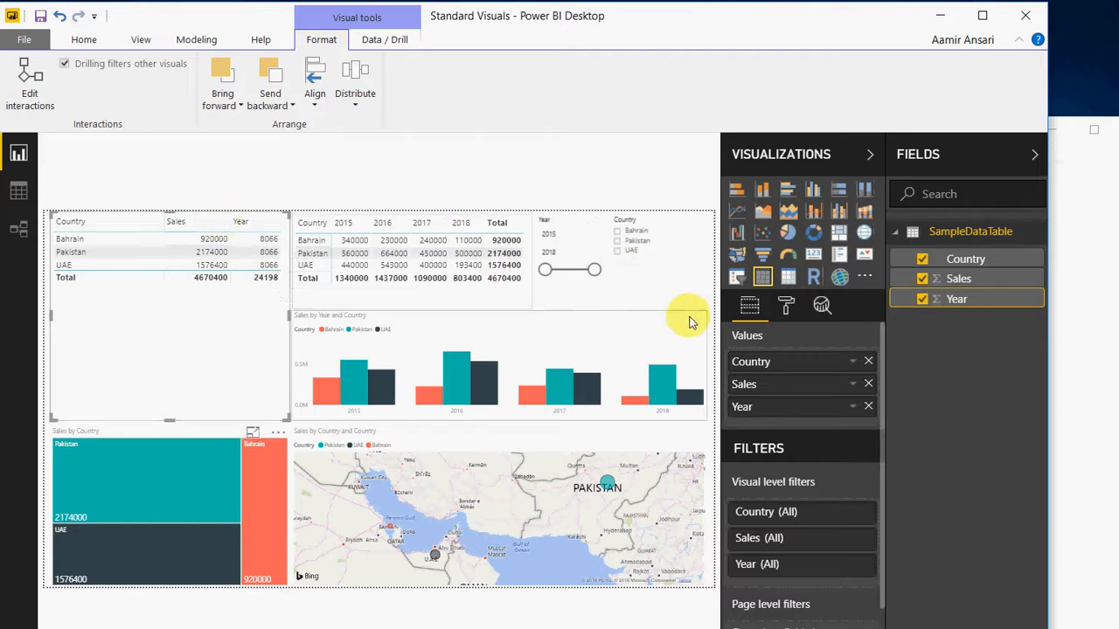
pyautogui.click(853, 407)
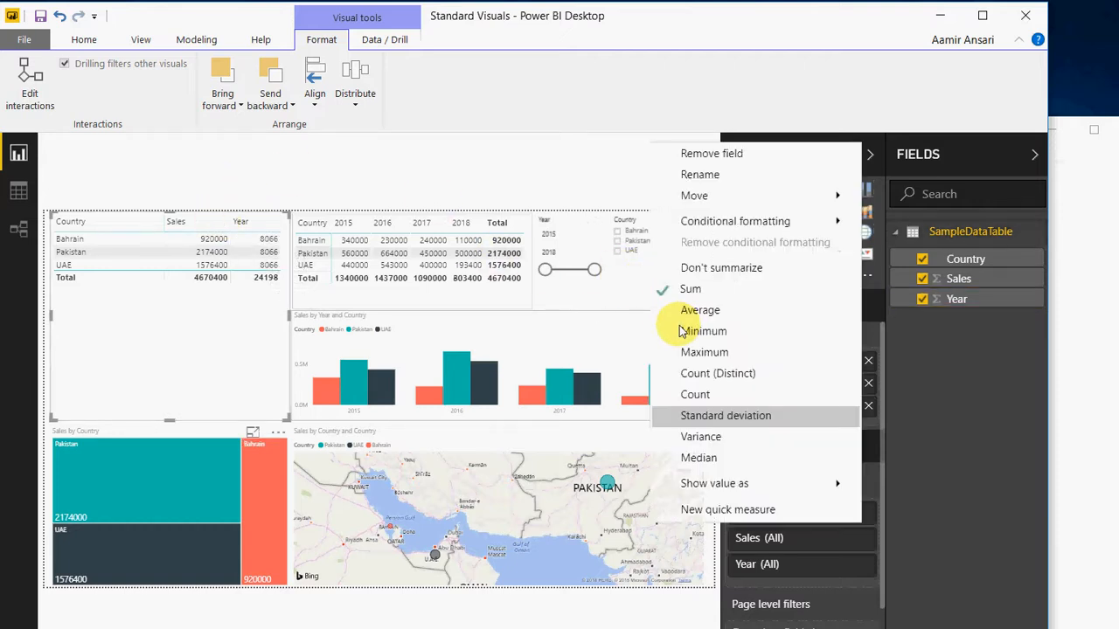
pyautogui.click(721, 267)
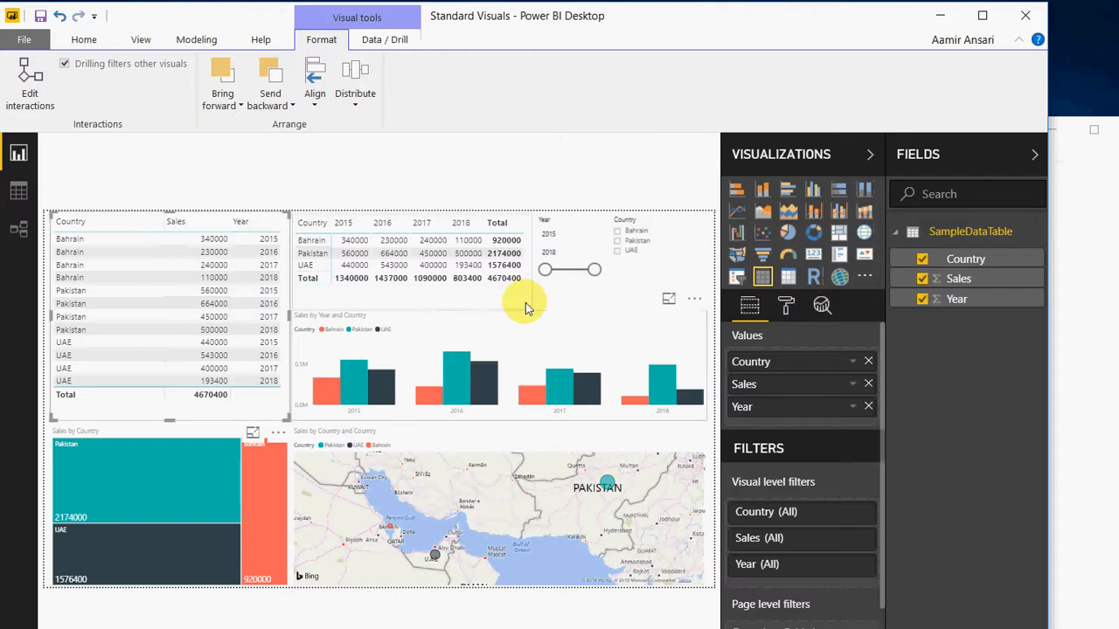
pyautogui.moveTo(628, 329); pyautogui.dragTo(628, 295)
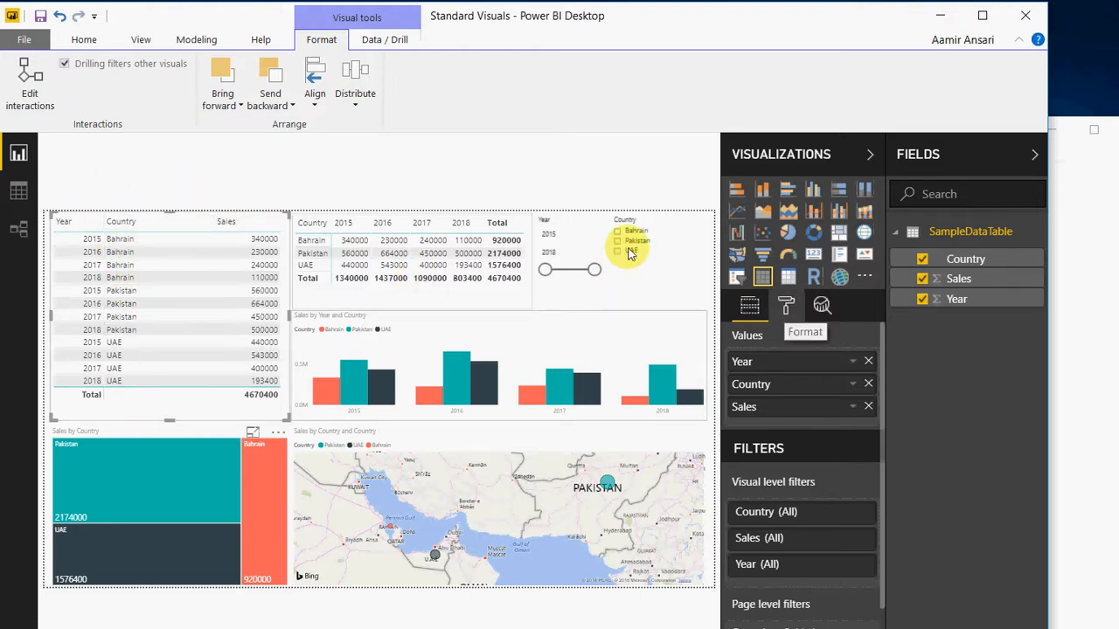
# - Examine the table's formatting options, including the Values and Column headers settings and the remaining format categories
pyautogui.click(786, 305)
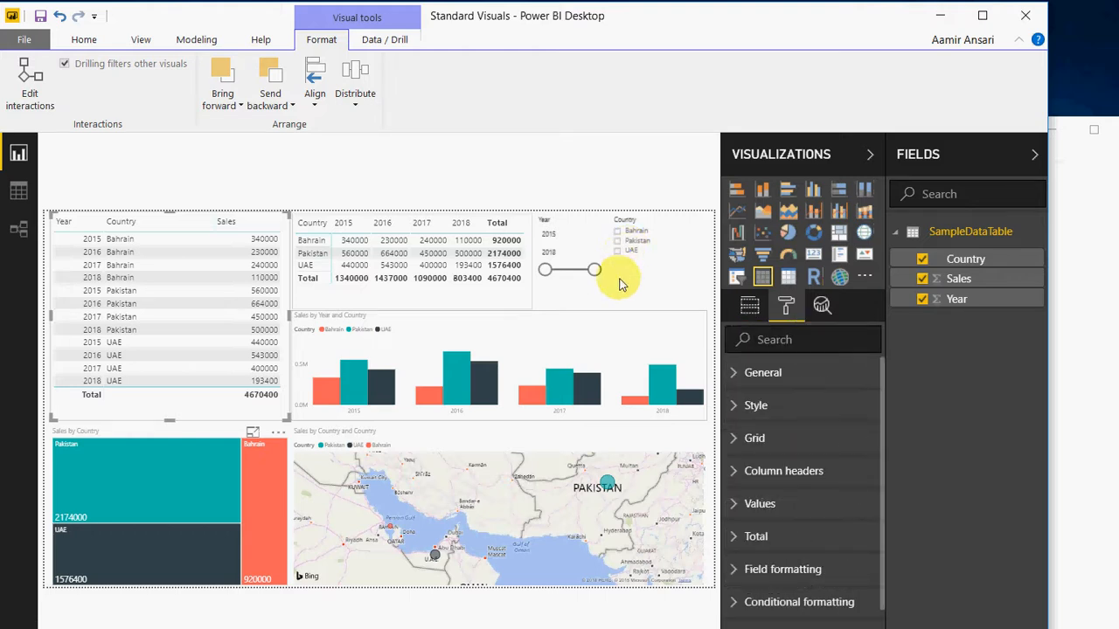
pyautogui.click(760, 503)
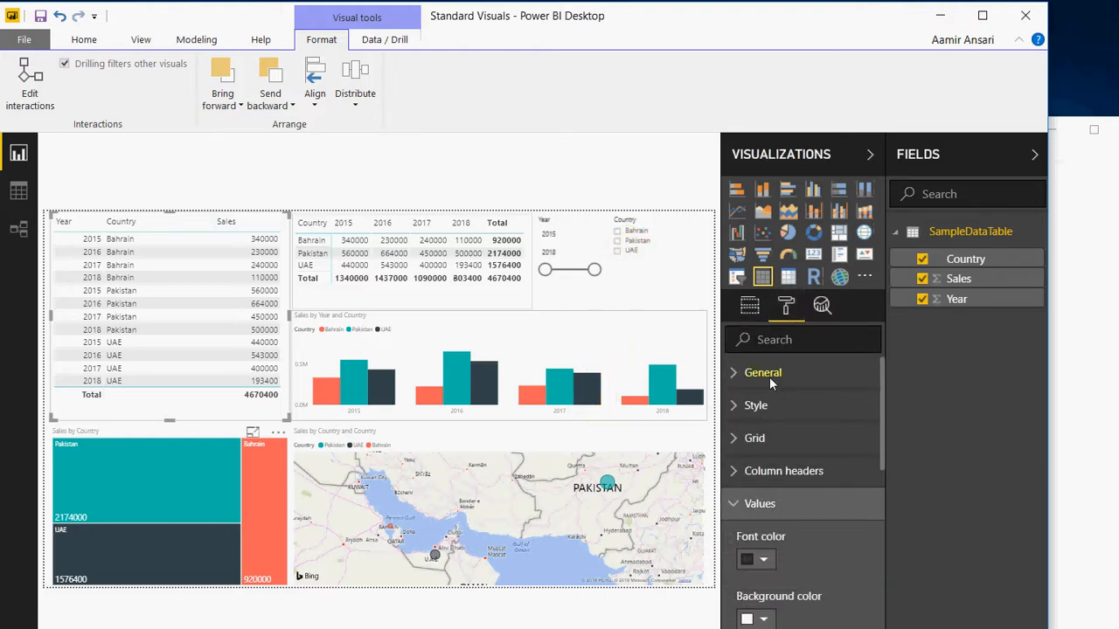
pyautogui.scroll(-5, 708, 347)
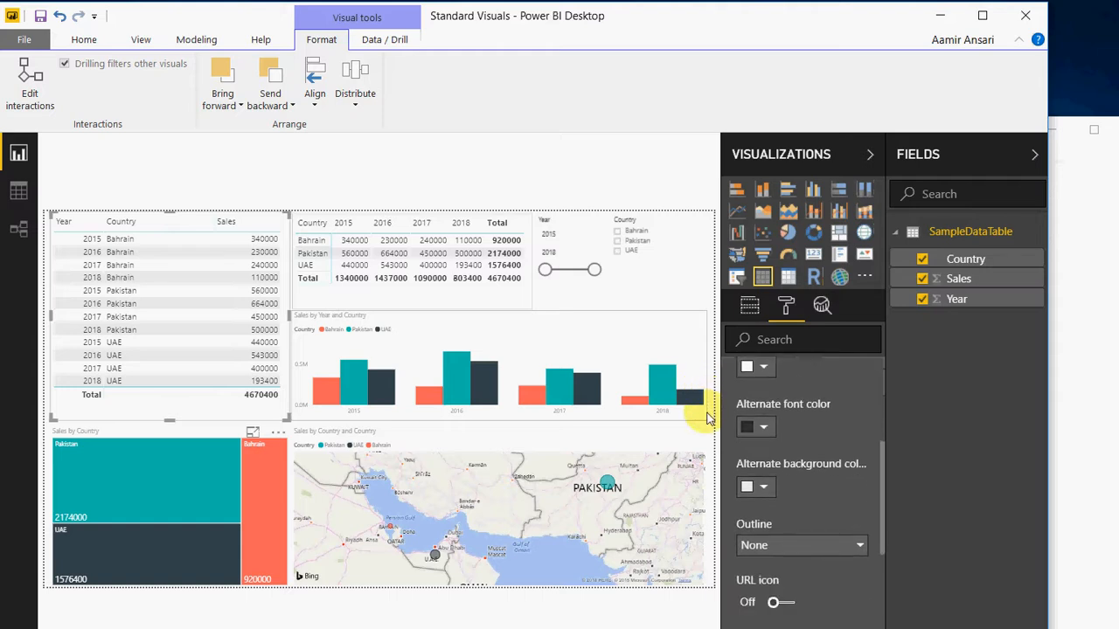
pyautogui.scroll(-1, 707, 458)
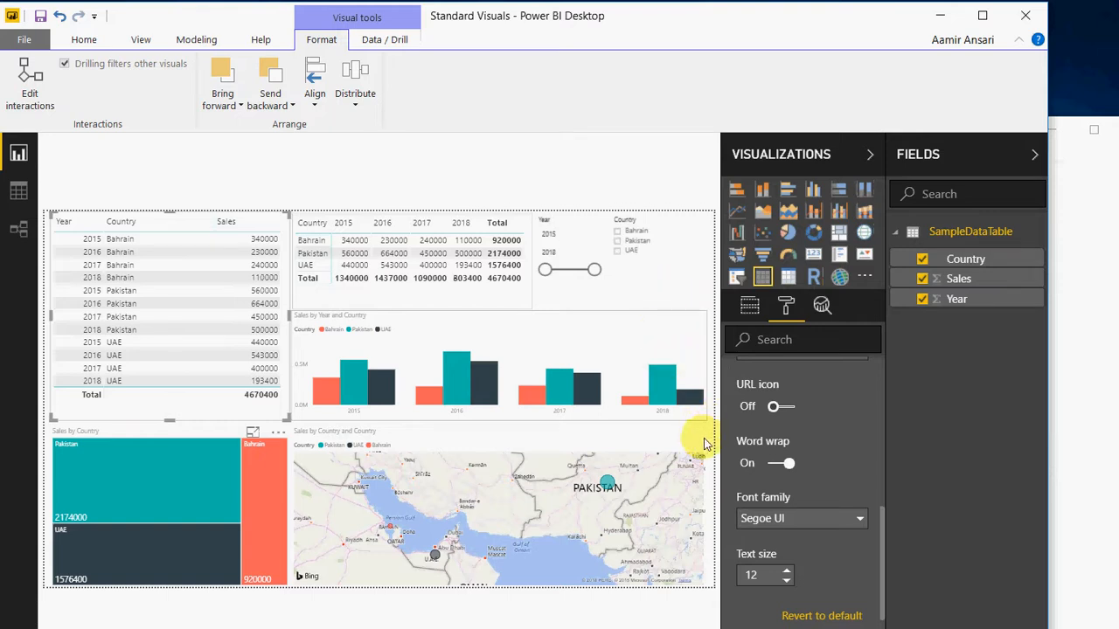
pyautogui.scroll(6, 722, 419)
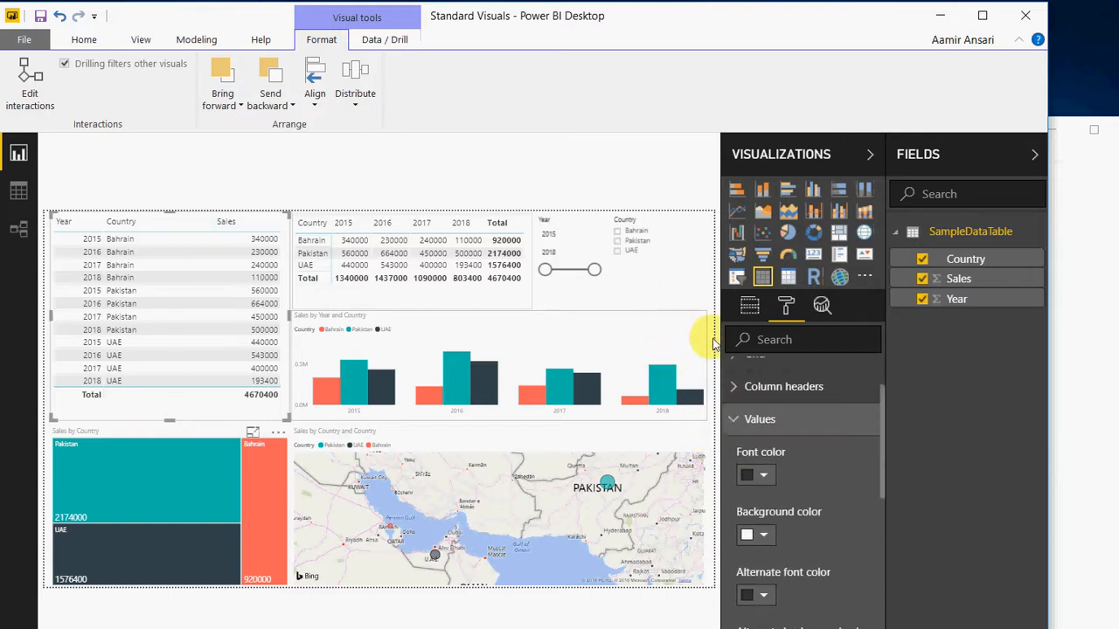
pyautogui.click(739, 463)
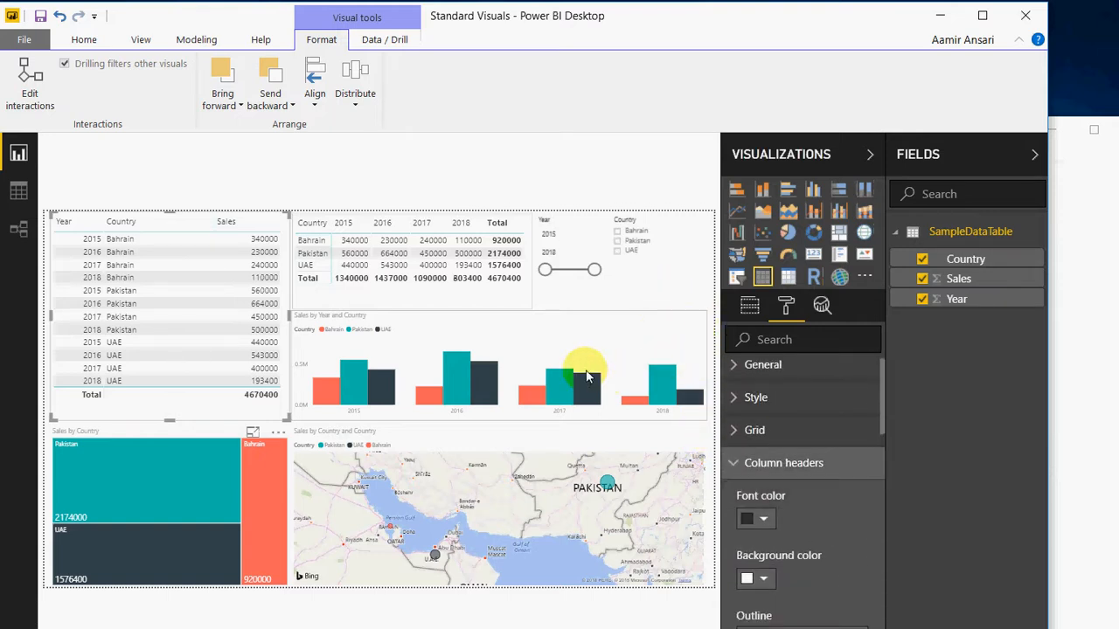
pyautogui.scroll(-5, 708, 329)
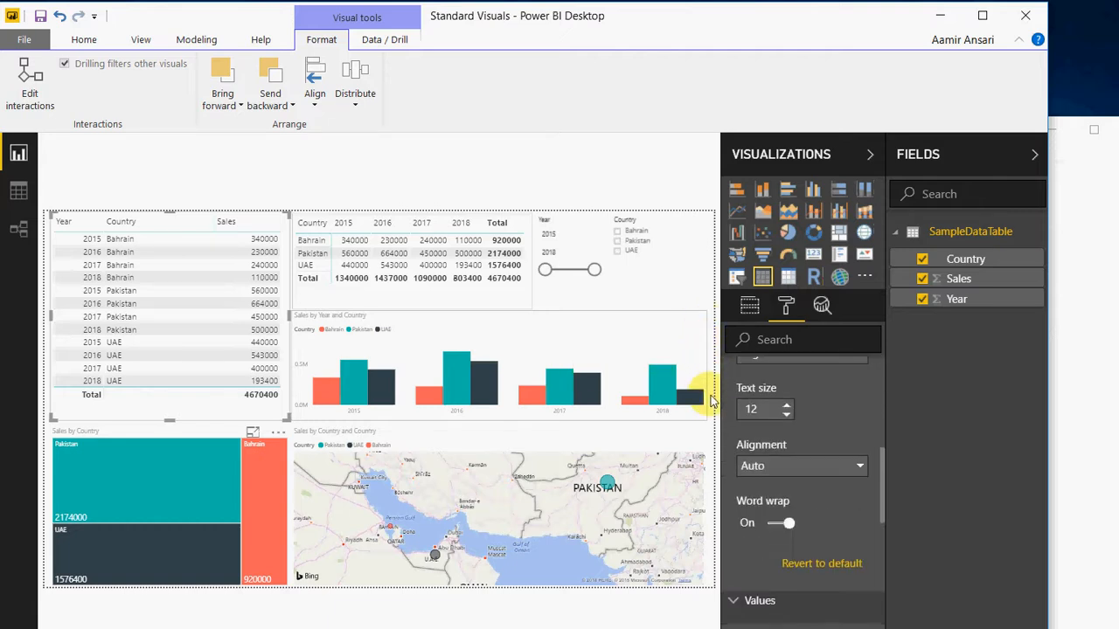
pyautogui.scroll(1, 712, 400)
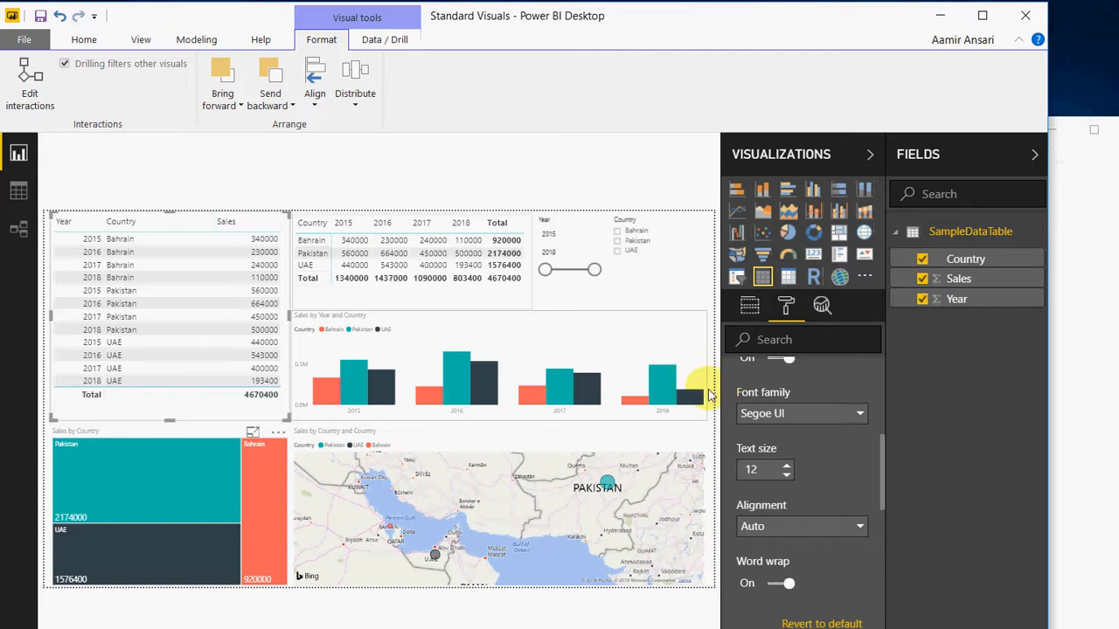
pyautogui.scroll(5, 708, 396)
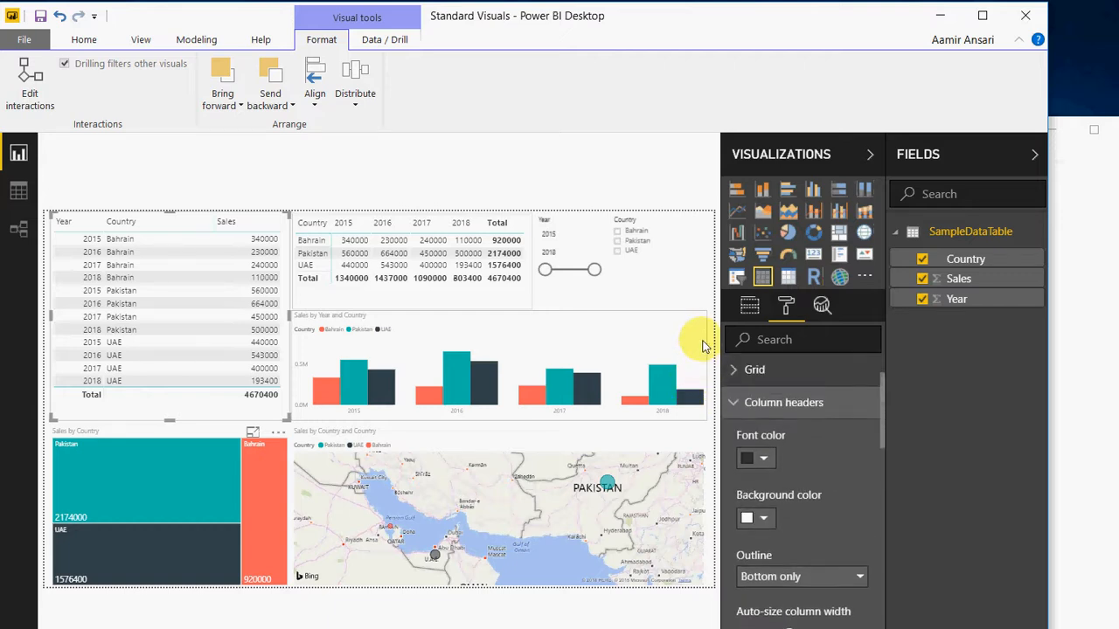
pyautogui.click(733, 456)
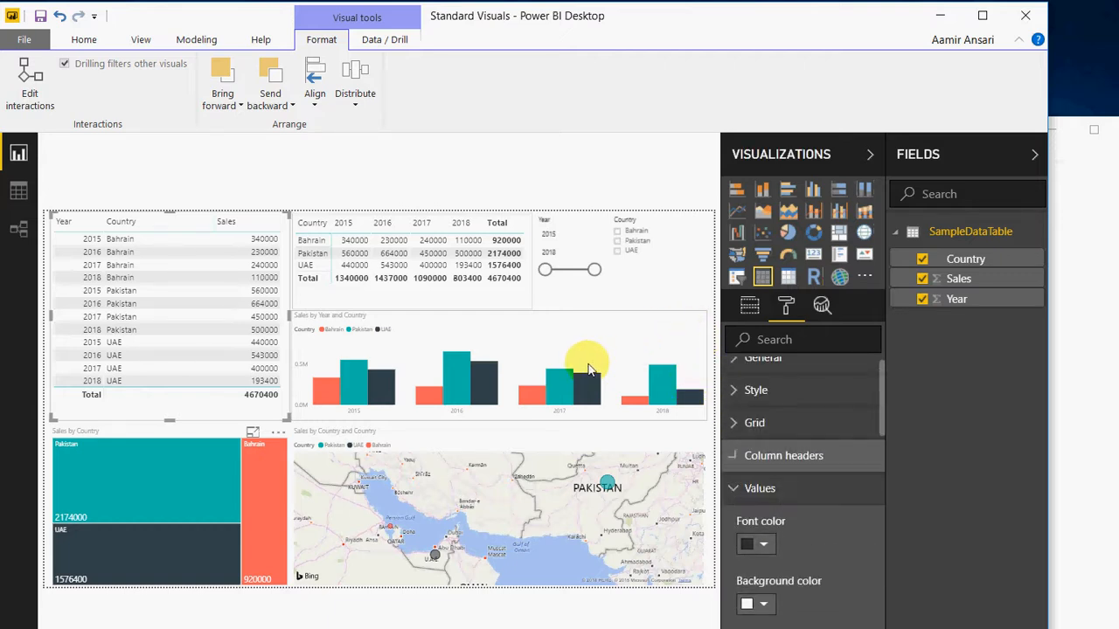
pyautogui.click(734, 488)
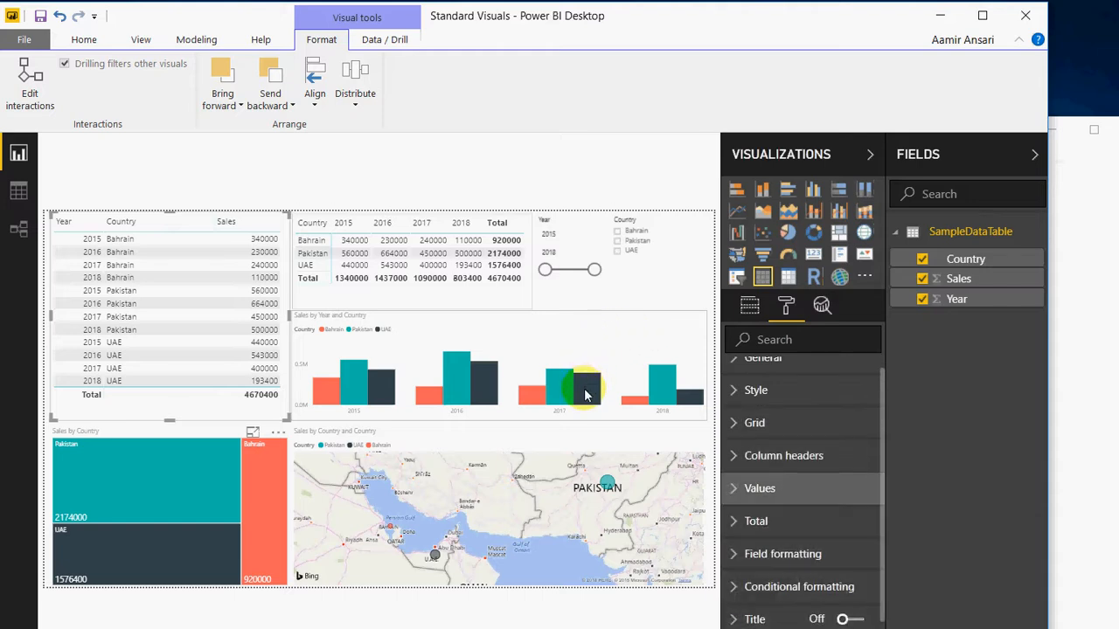
pyautogui.scroll(-3, 707, 384)
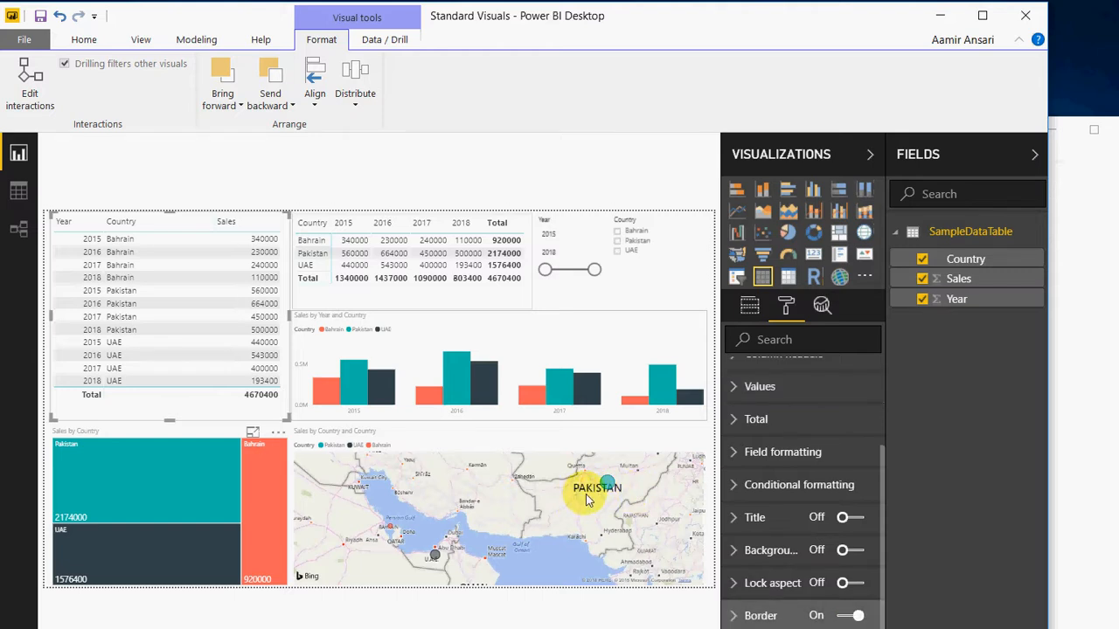
pyautogui.click(320, 508)
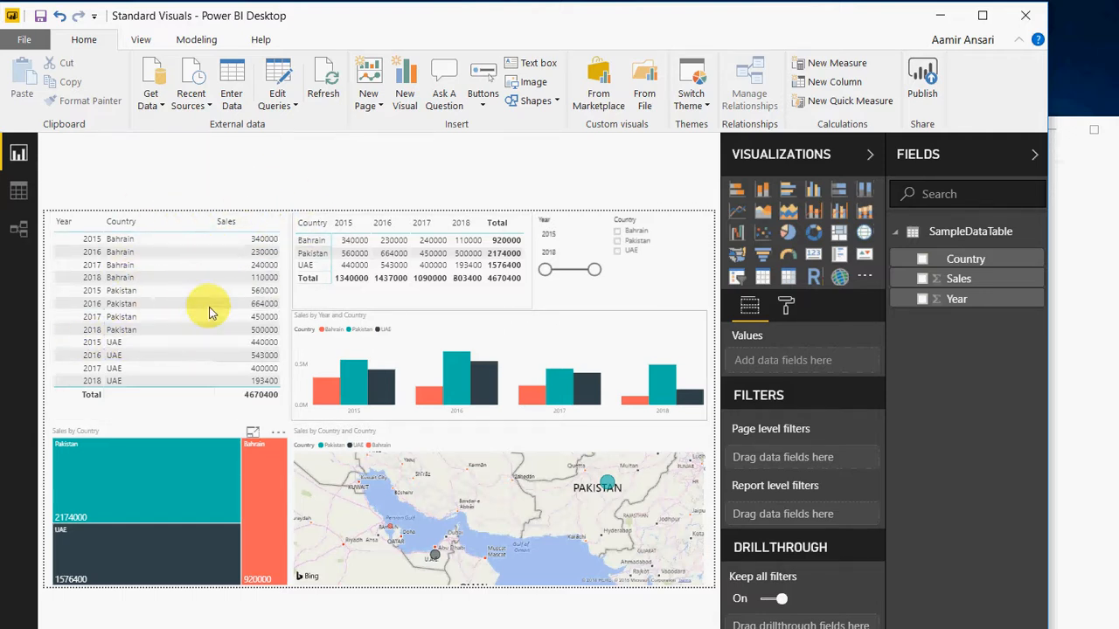
# - Try filtering the report to the years 2016 through 2018 with the Year slicer, and undo the filter
pyautogui.click(320, 249)
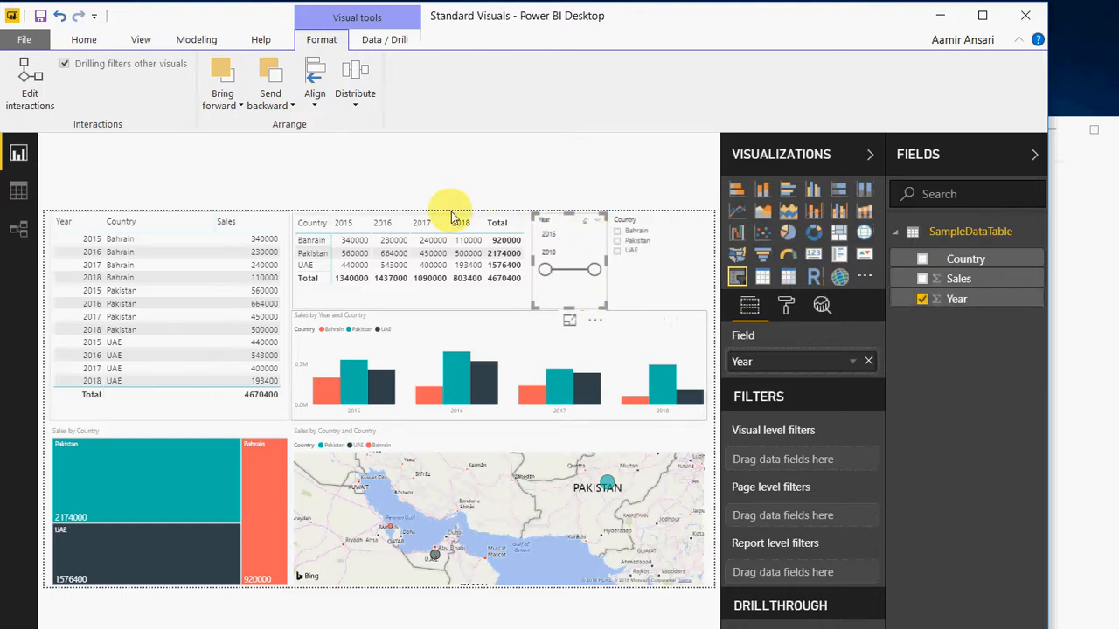
pyautogui.moveTo(546, 269); pyautogui.dragTo(562, 270)
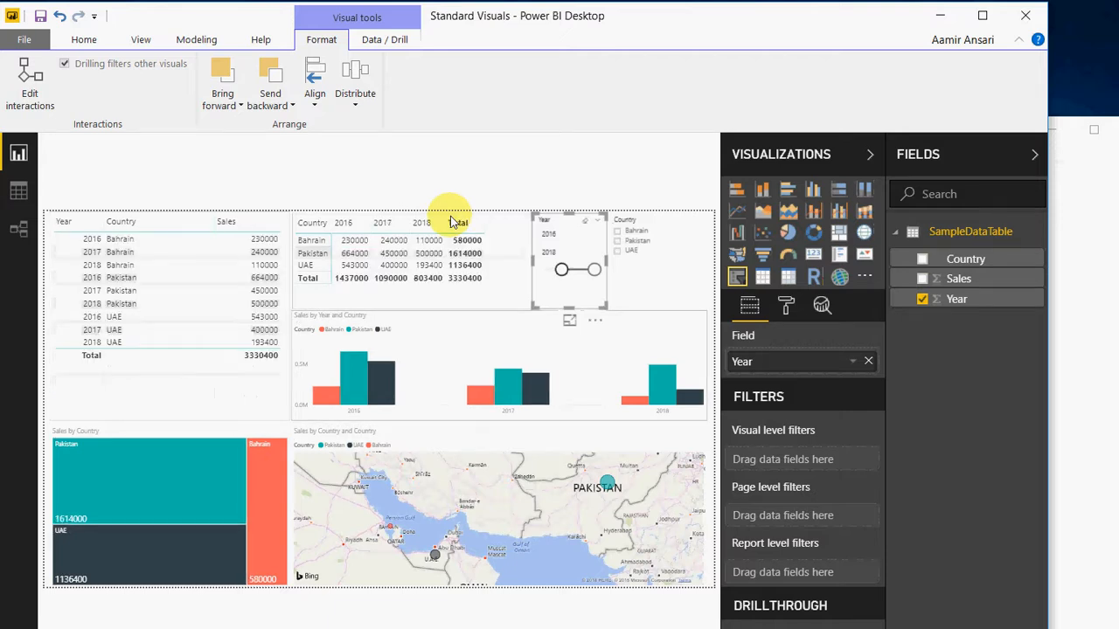
pyautogui.moveTo(561, 269)
pyautogui.mouseDown()
pyautogui.moveTo(545, 269)
pyautogui.moveTo(561, 269)
pyautogui.mouseUp()
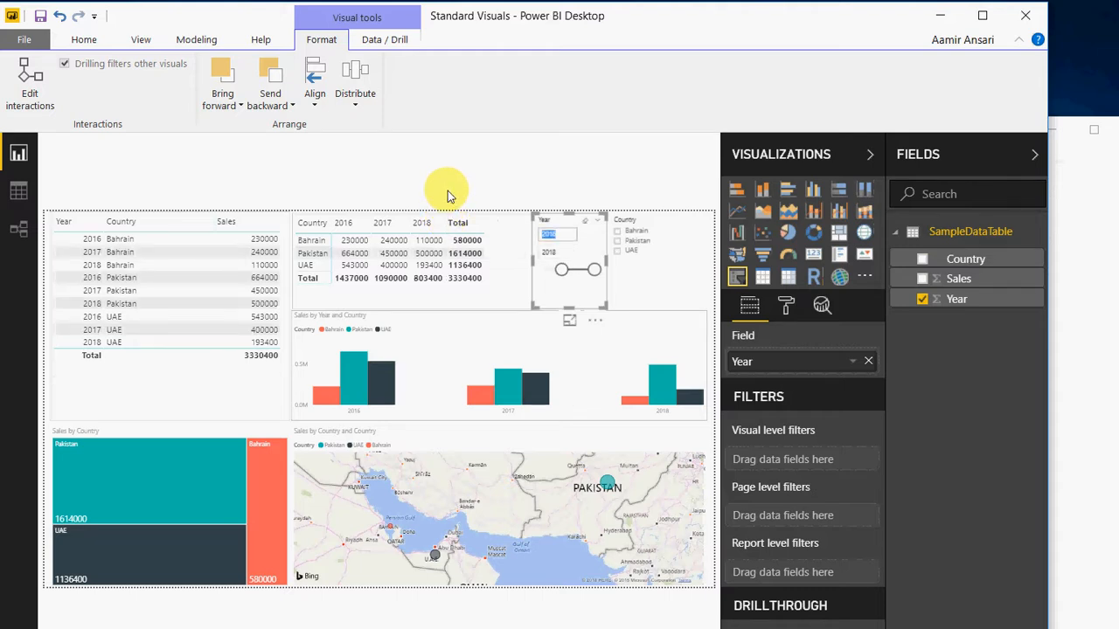
pyautogui.press('Tab')
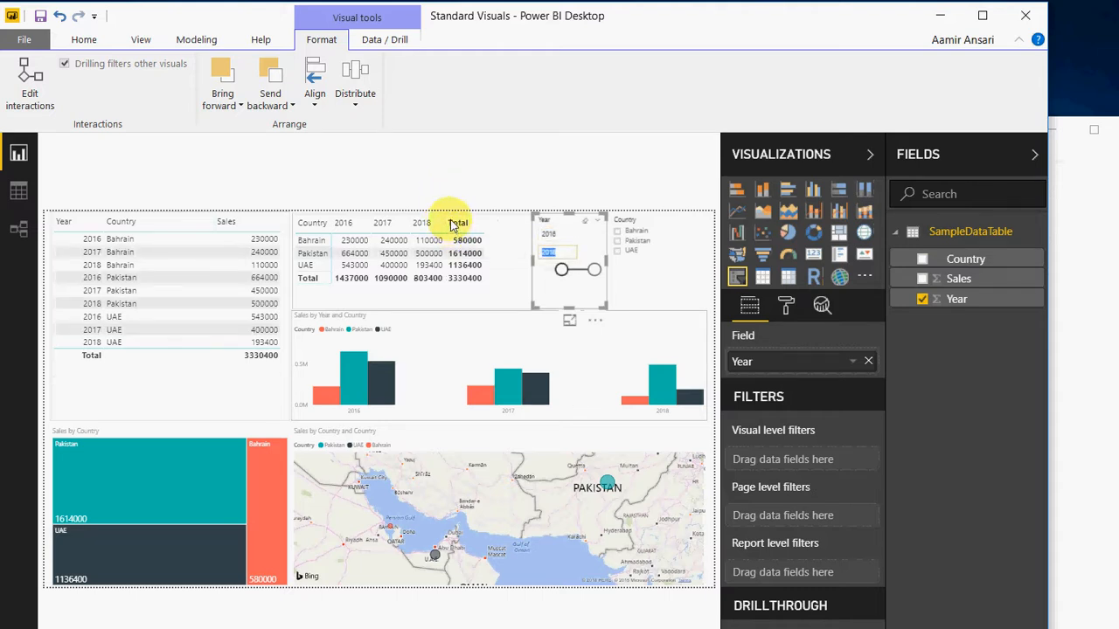
pyautogui.hotkey('ctrl', 'z')
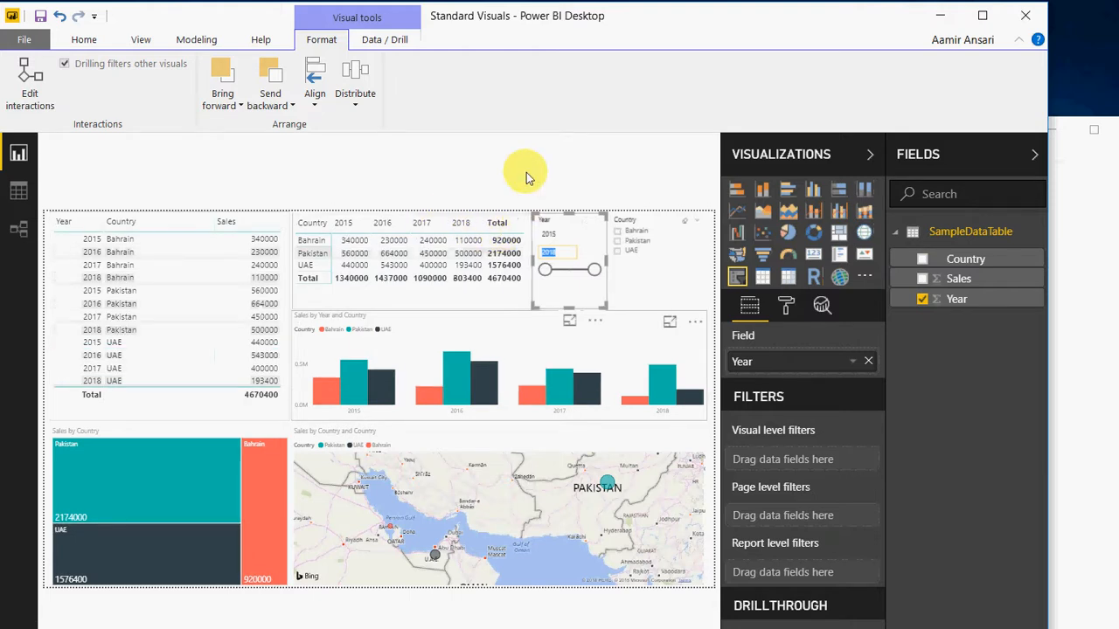
# - Try filtering the report by Bahrain and by Bahrain with Pakistan in the Country slicer, and clear the selection
pyautogui.press('Tab')
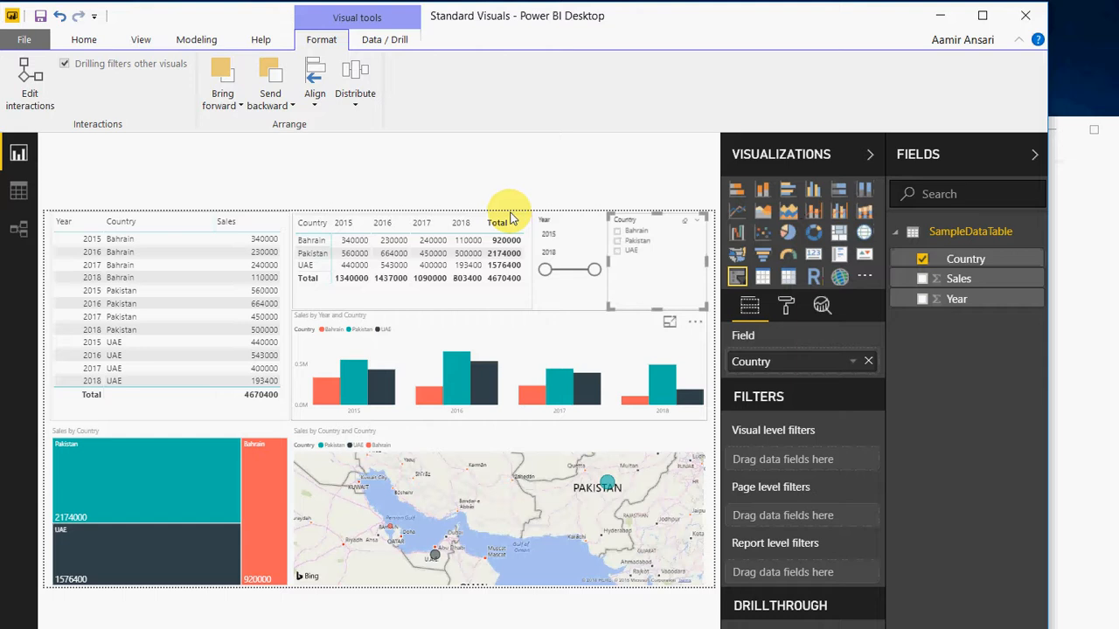
pyautogui.press('space')
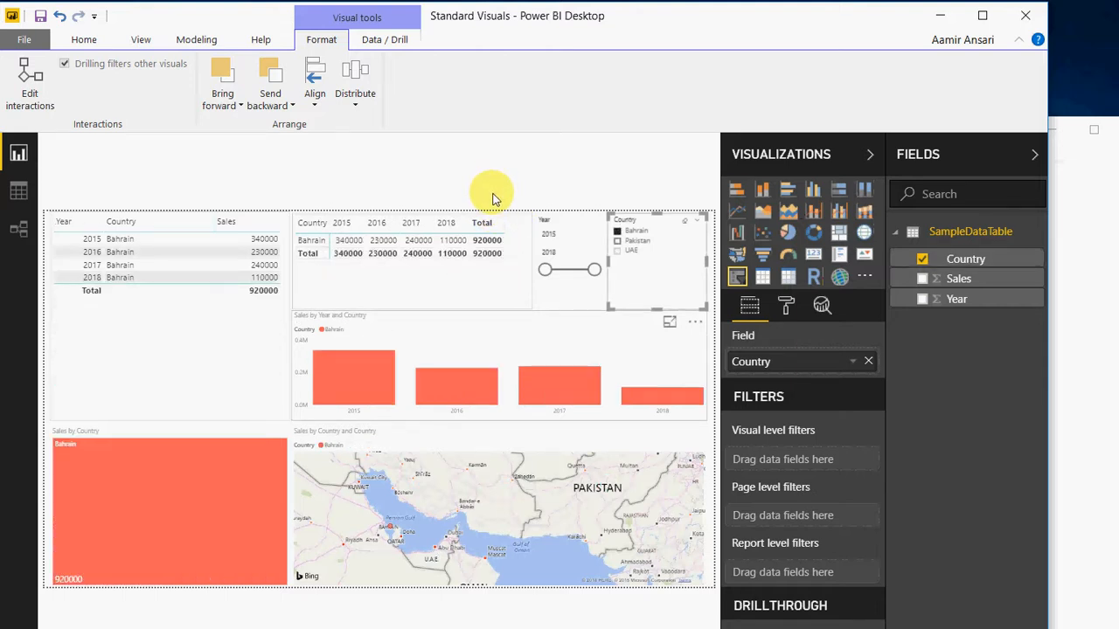
pyautogui.press('Down')
pyautogui.press('space')
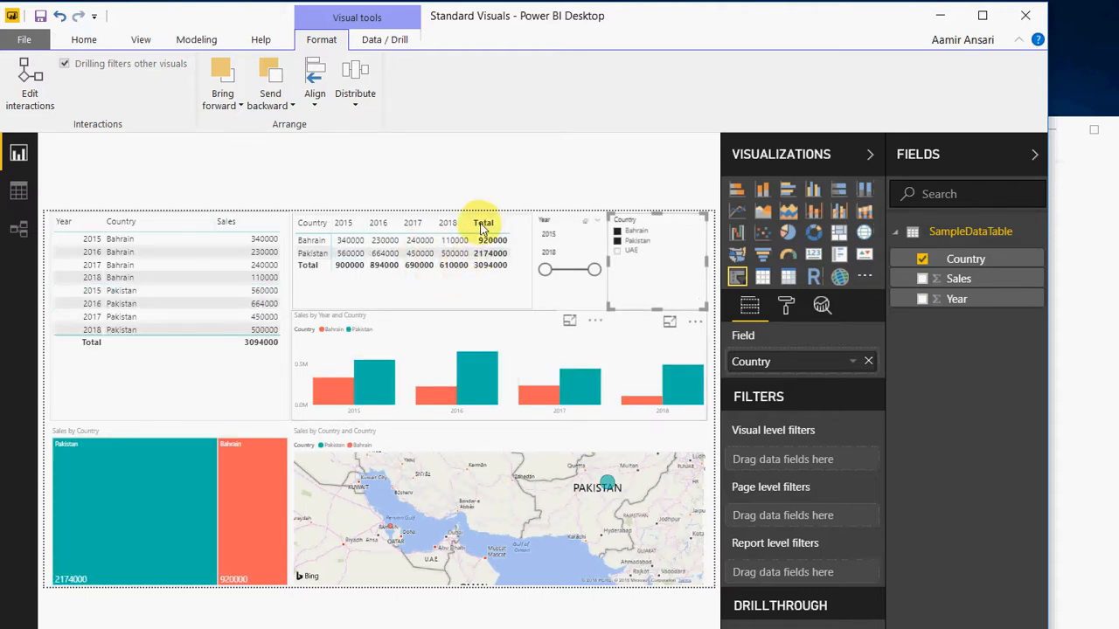
pyautogui.press('space')
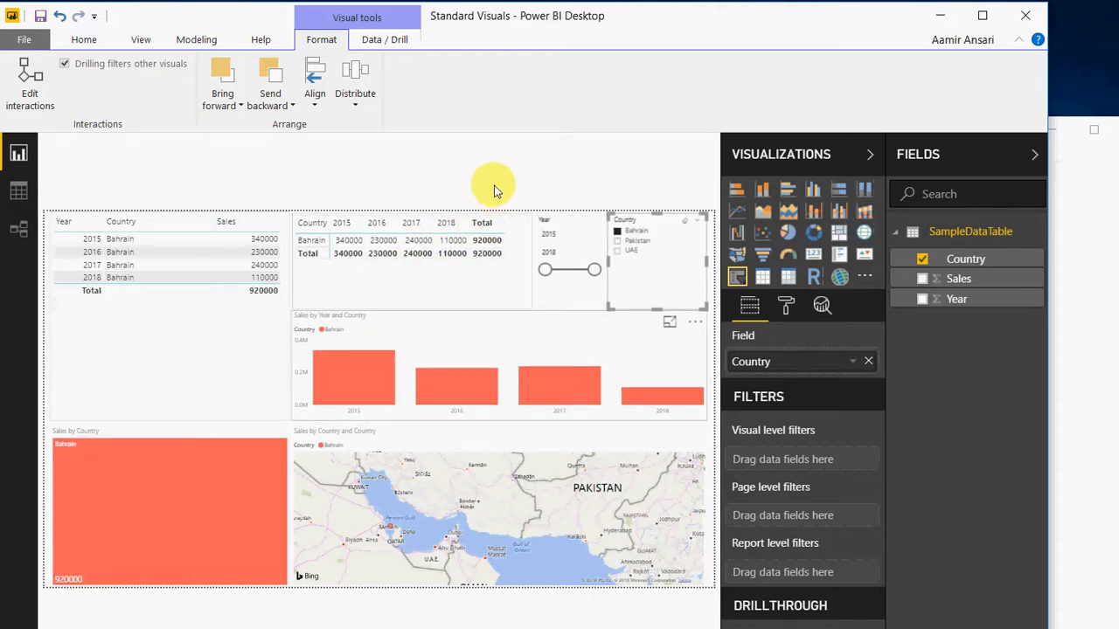
pyautogui.press('space')
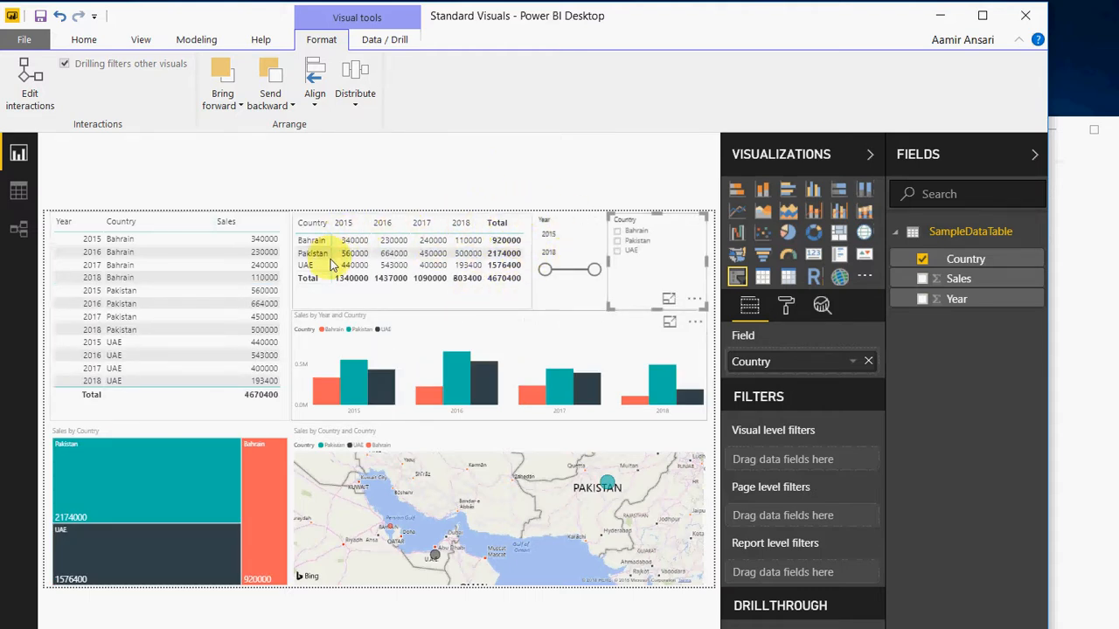
# - Add the Country field as the legend of the clustered column chart showing sales by year
pyautogui.press('Tab')
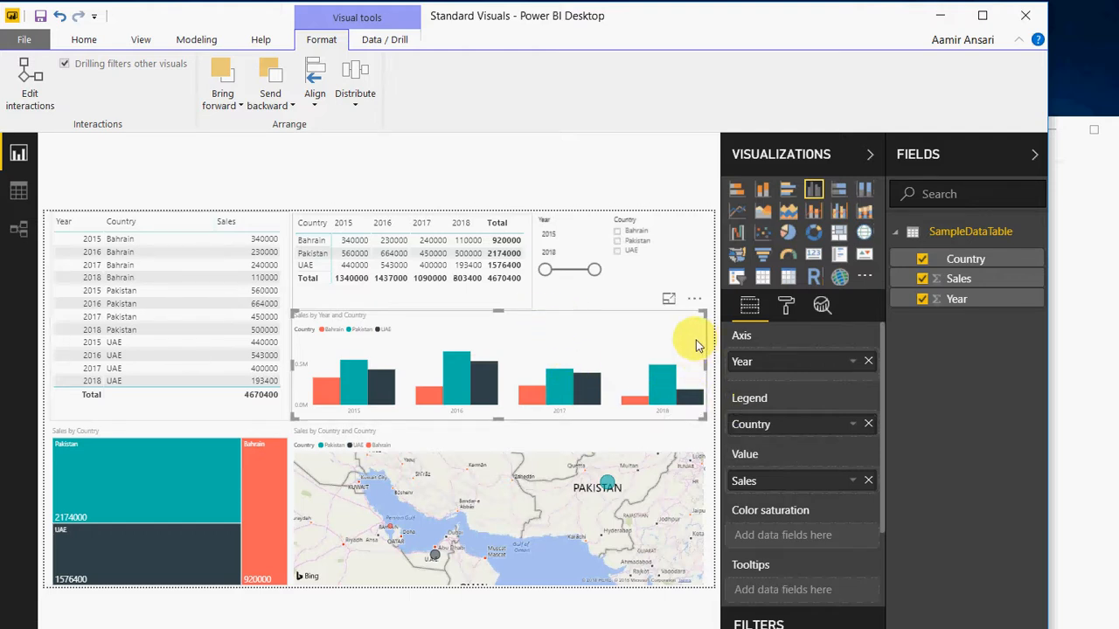
pyautogui.hotkey('ctrl', 'z')
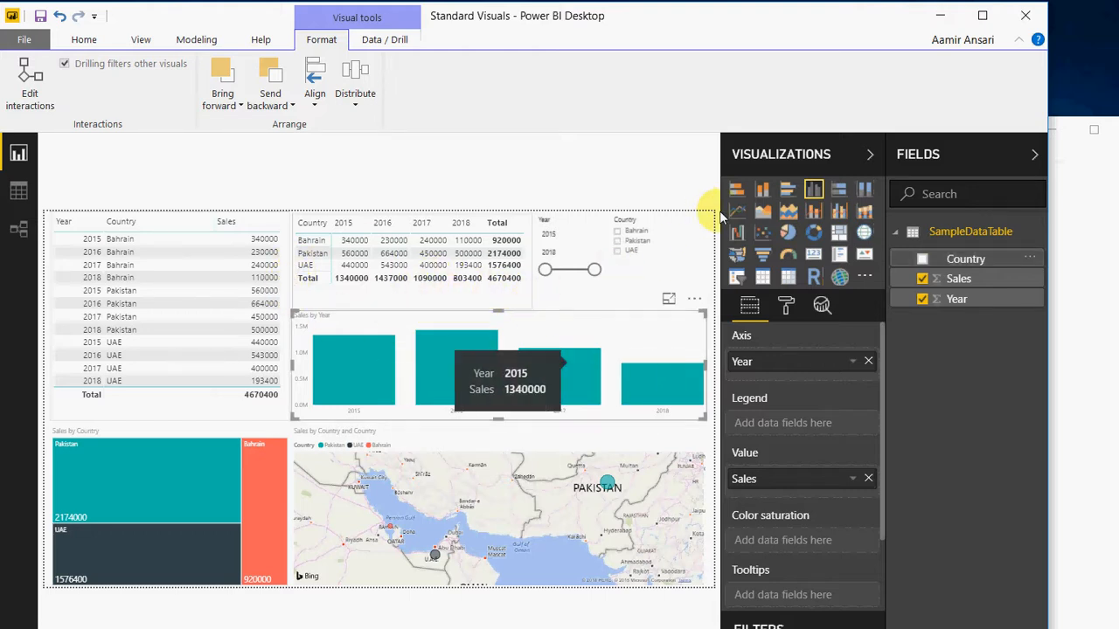
pyautogui.moveTo(962, 259); pyautogui.dragTo(637, 333)
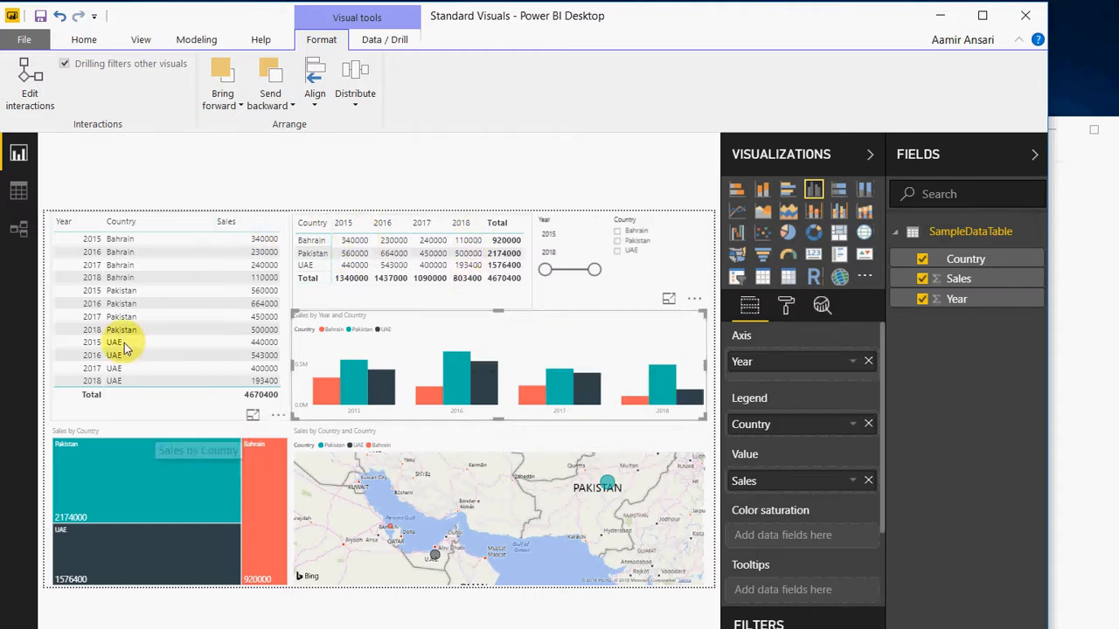
# - Examine which fields the sales-by-country treemap and the map use for their group, location, legend, values and size
pyautogui.click(156, 433)
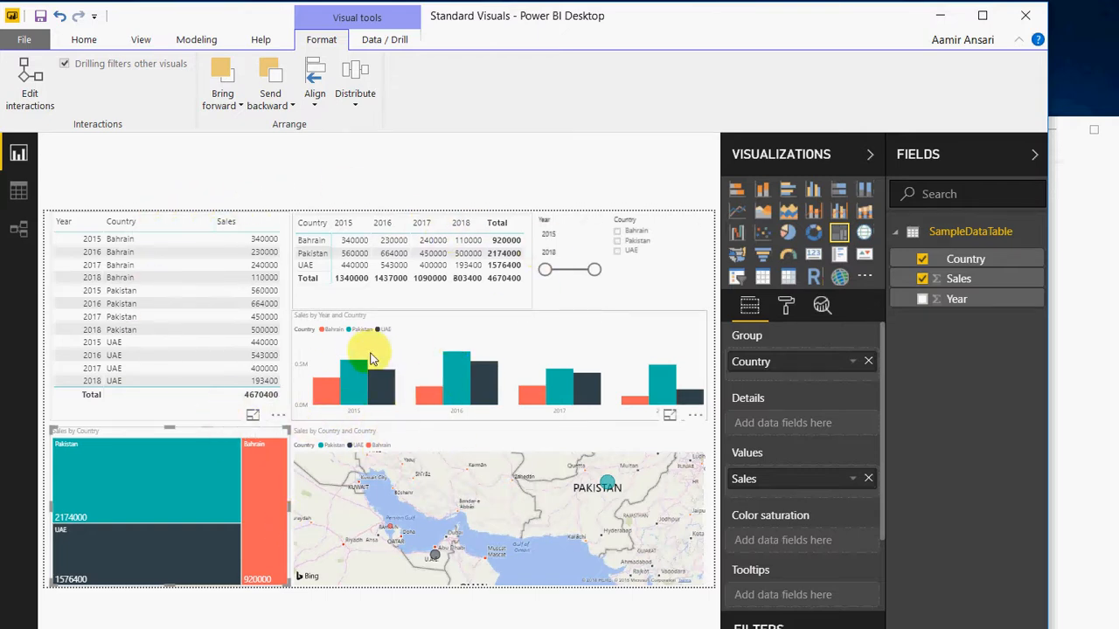
pyautogui.press('Tab')
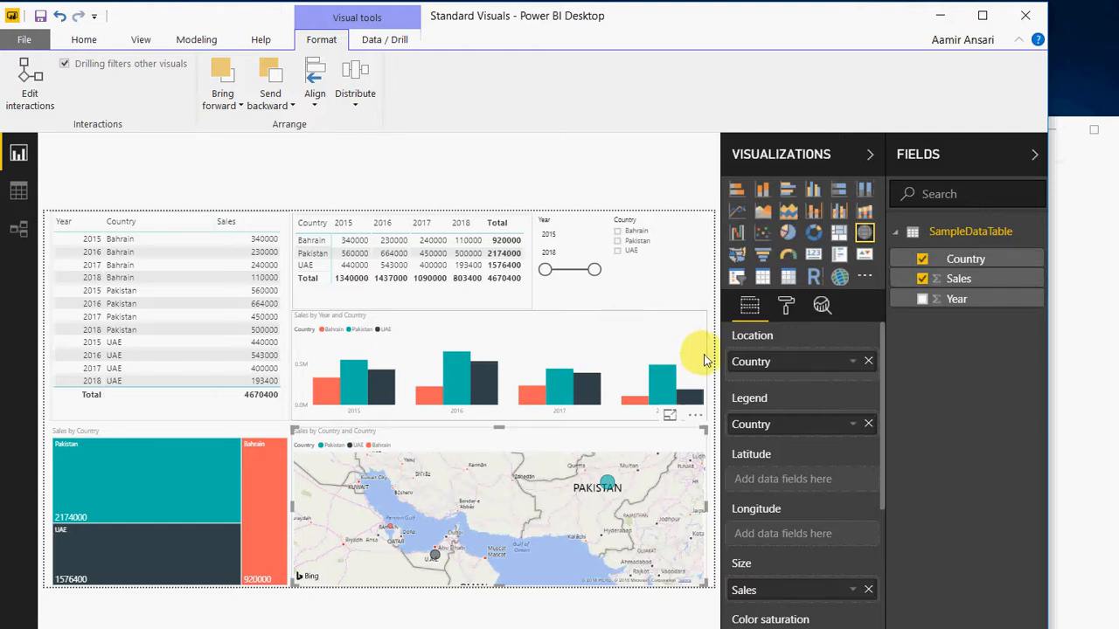
pyautogui.scroll(-1, 710, 374)
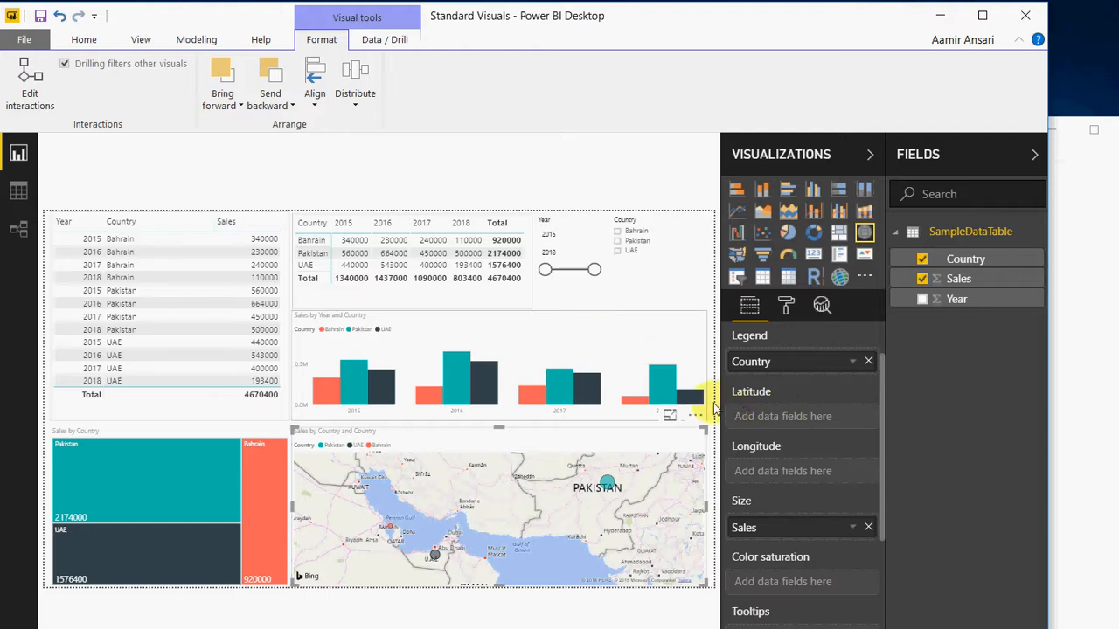
pyautogui.scroll(1, 710, 404)
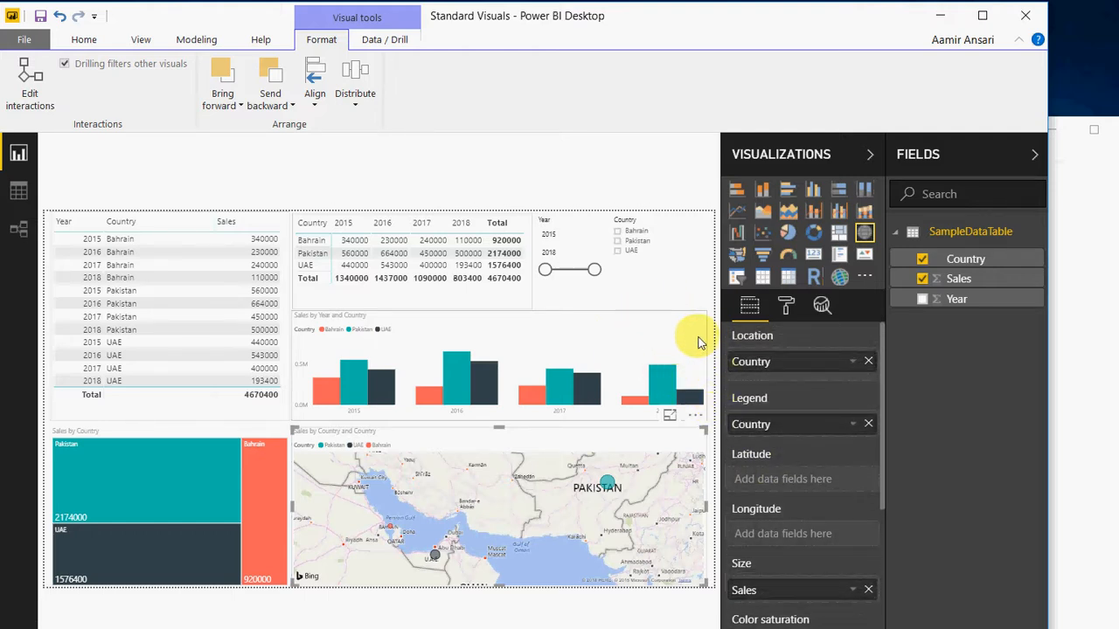
# - Remove the Country field from the map's legend and add it back
pyautogui.hotkey('ctrl', 'z')
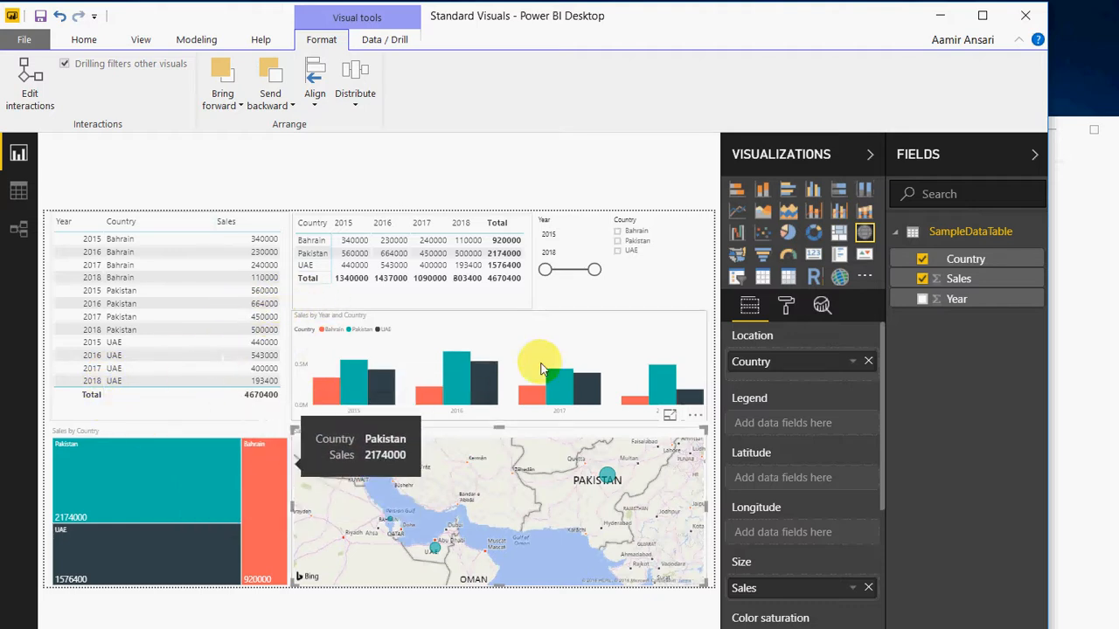
pyautogui.moveTo(962, 259); pyautogui.dragTo(799, 423)
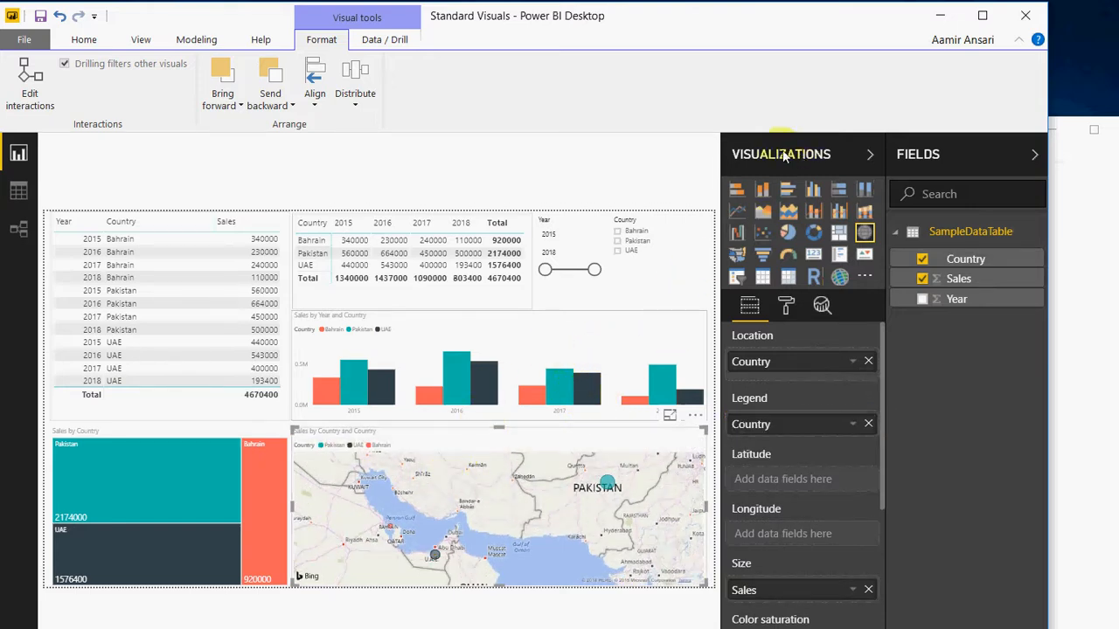
# - Collapse the visualizations pane, try filtering the report by Pakistan and by UAE from the map, and clear the selection
pyautogui.click(870, 155)
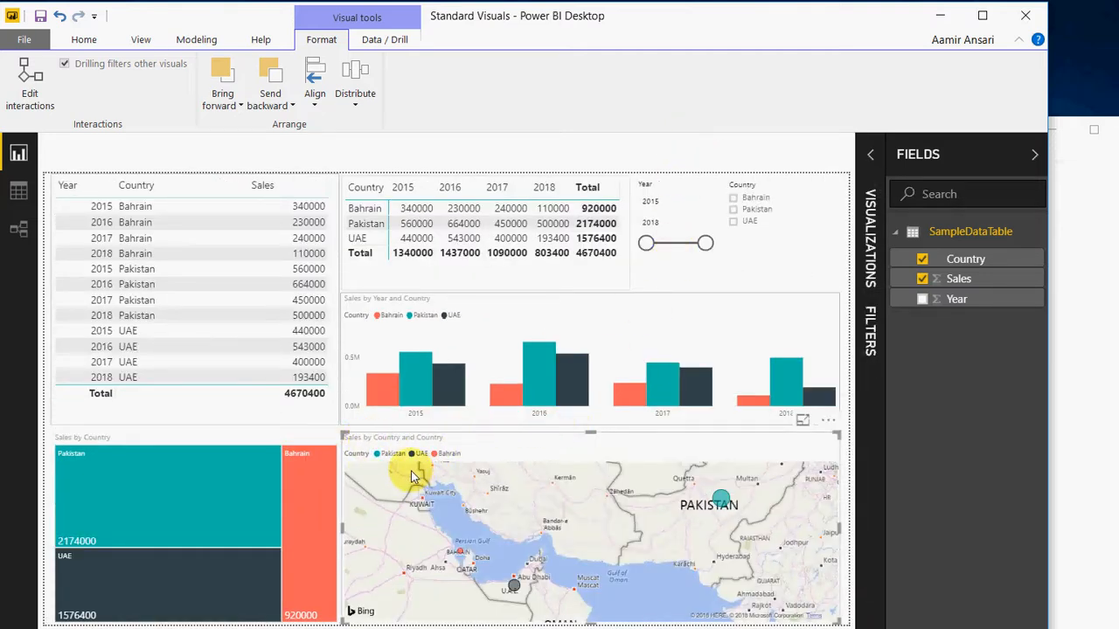
pyautogui.moveTo(413, 476)
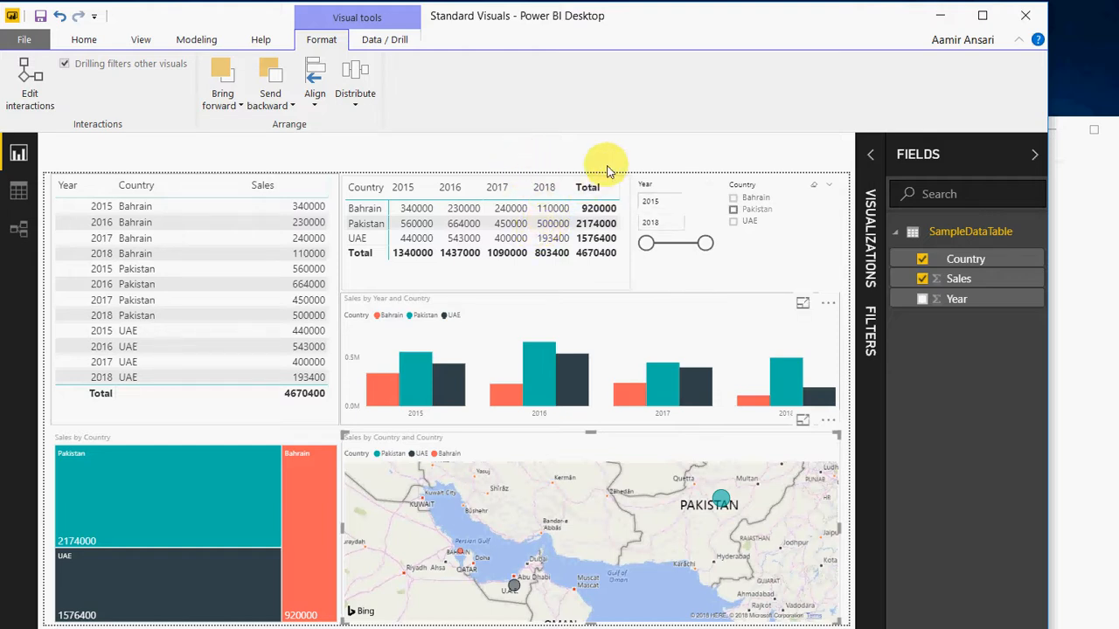
pyautogui.click(550, 395)
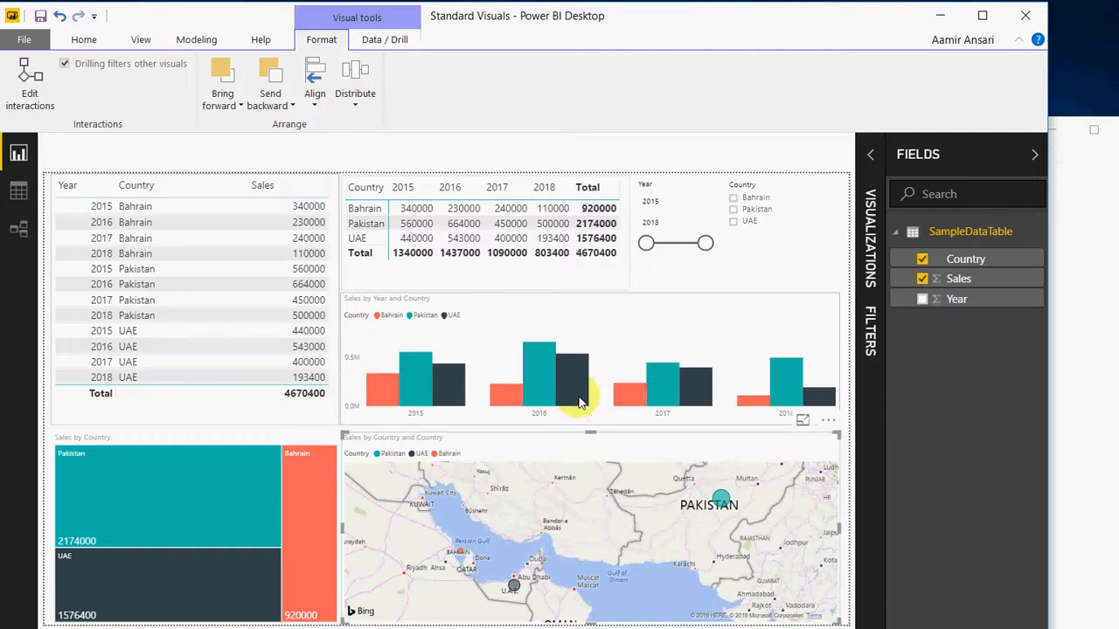
pyautogui.click(720, 498)
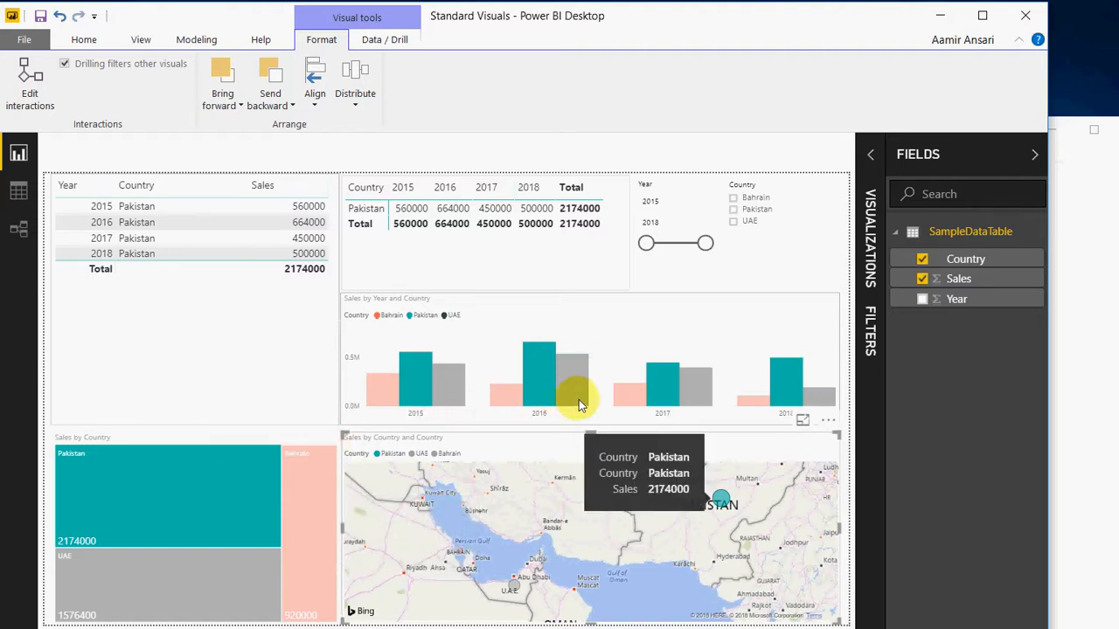
pyautogui.click(417, 468)
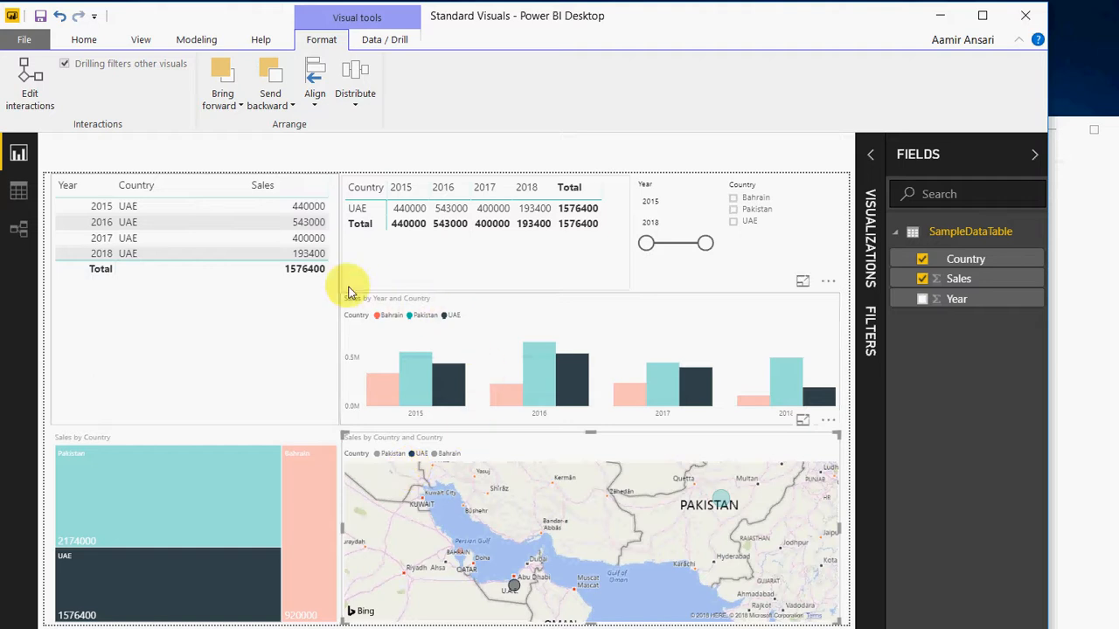
pyautogui.click(411, 469)
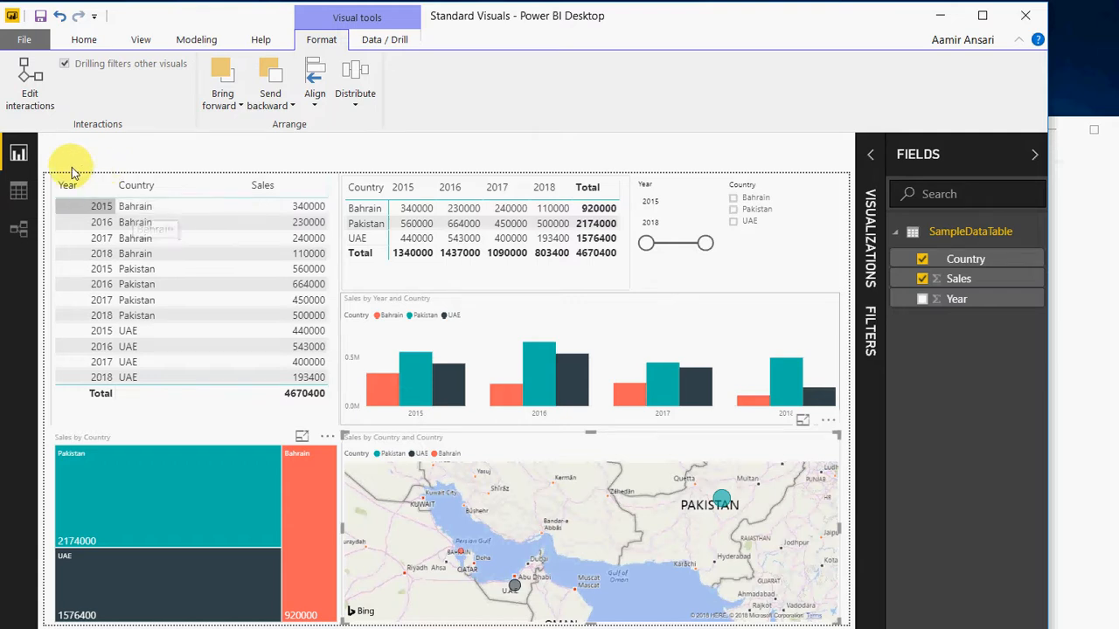
# - Try filtering the report by the table's 2015 and 2018 Bahrain rows, together and individually, and clear the selection
pyautogui.click(96, 206)
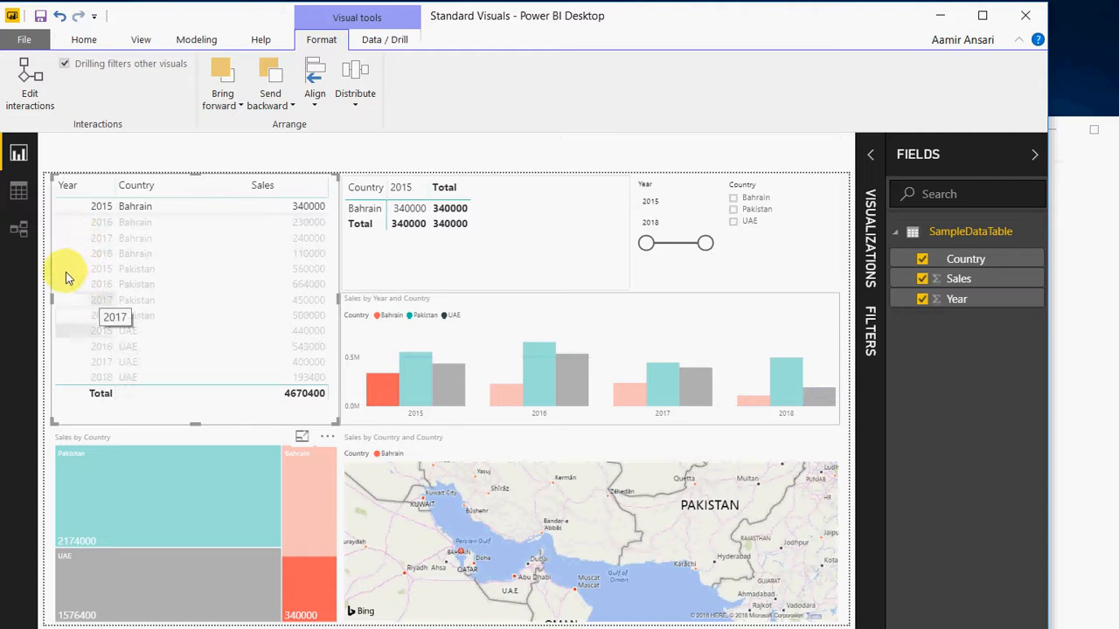
pyautogui.keyDown('ctrl'); pyautogui.click(92, 254); pyautogui.keyUp('ctrl')
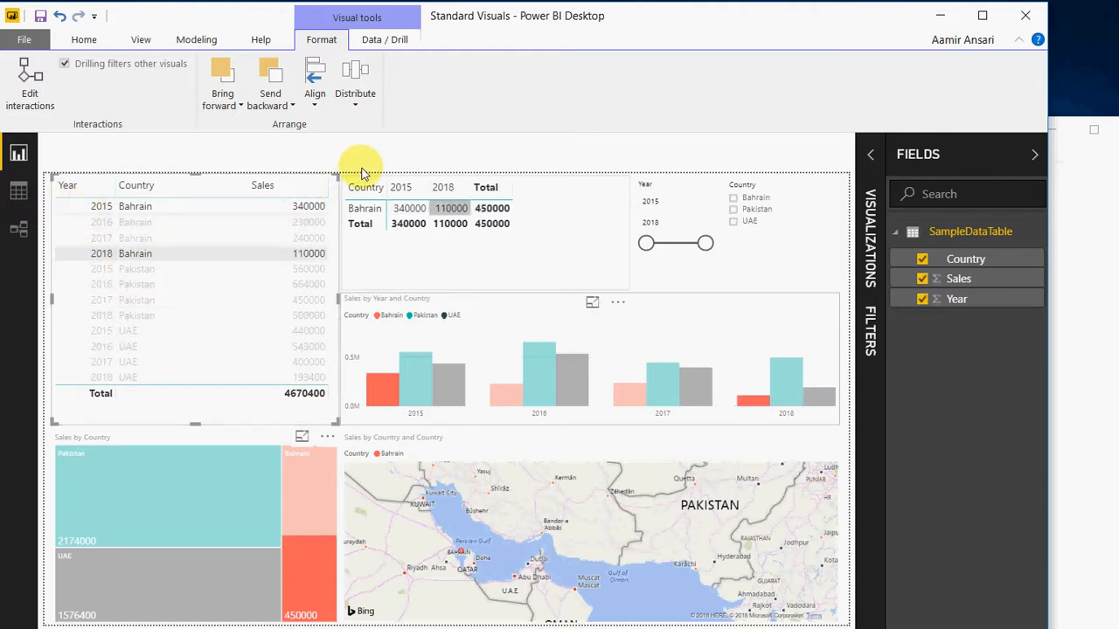
pyautogui.keyDown('ctrl'); pyautogui.click(122, 206); pyautogui.keyUp('ctrl')
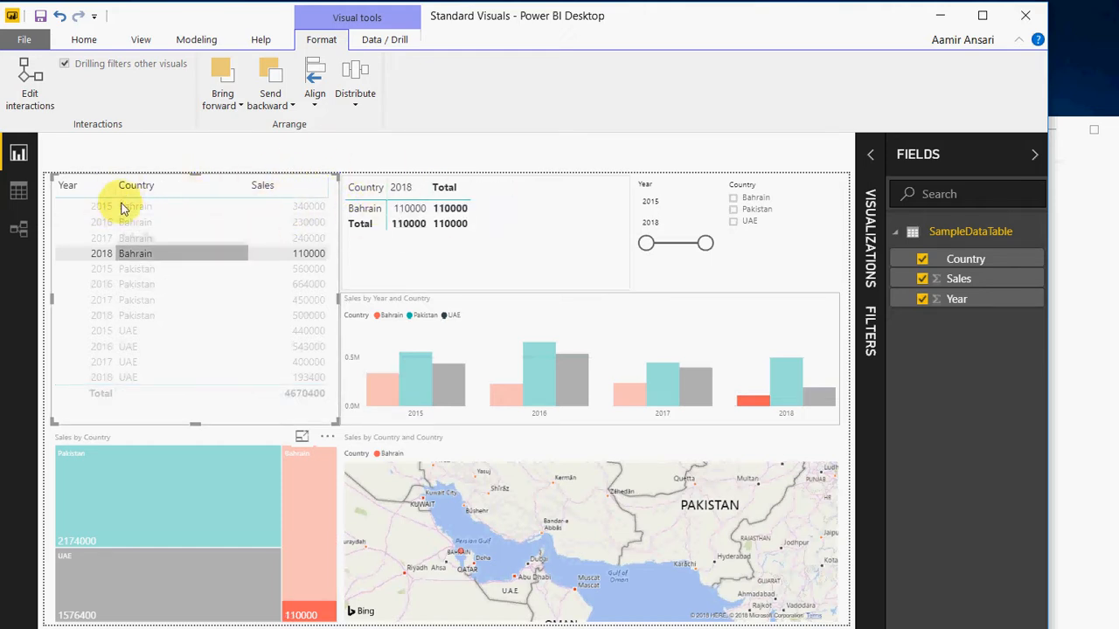
pyautogui.click(123, 199)
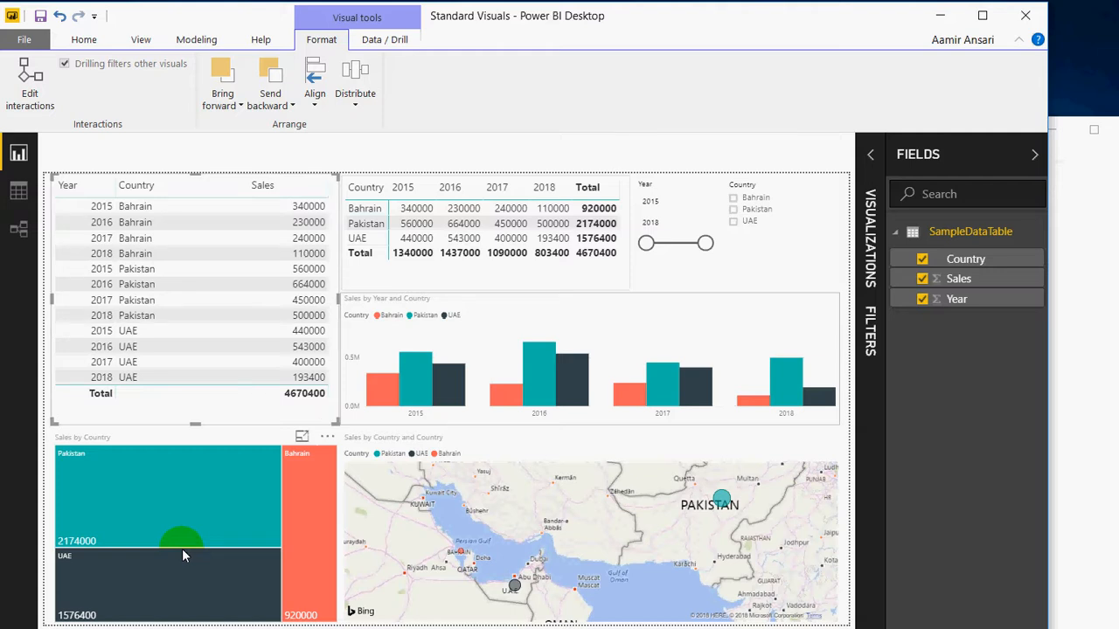
# - Build a pie chart on an empty report page with Sales as values, Country as legend and Year as details
pyautogui.press('Delete')
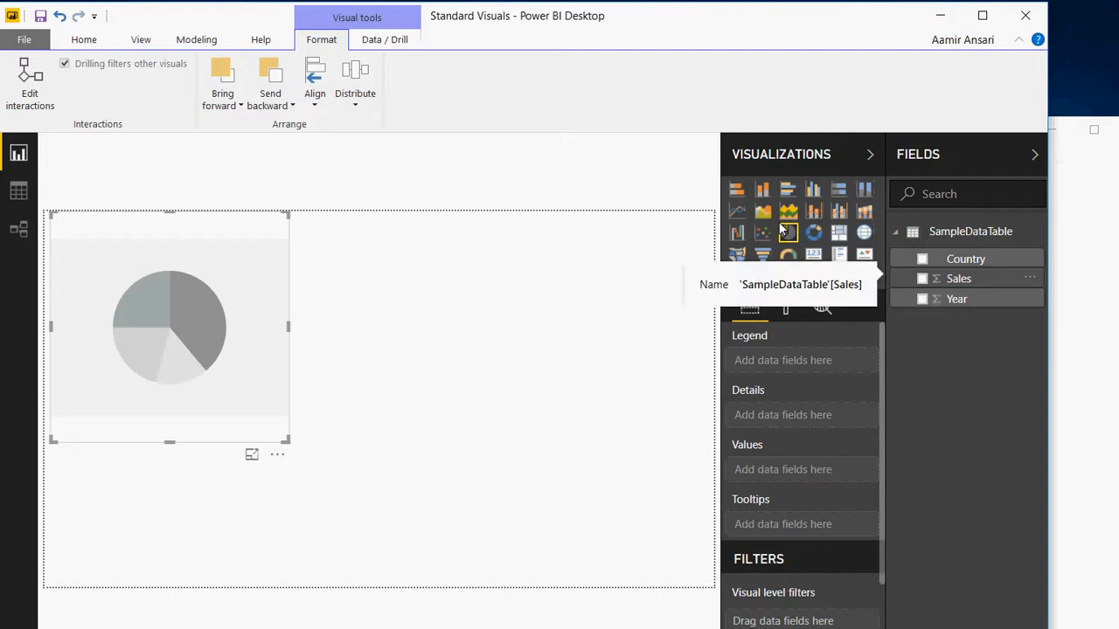
pyautogui.moveTo(936, 278); pyautogui.dragTo(769, 469)
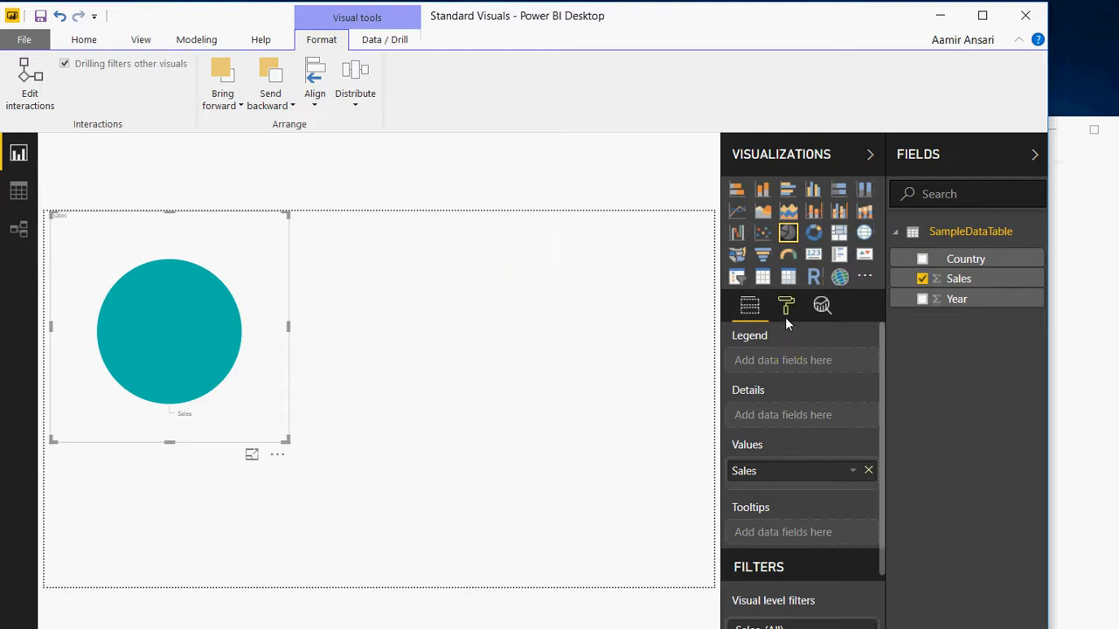
pyautogui.moveTo(961, 259); pyautogui.dragTo(664, 293)
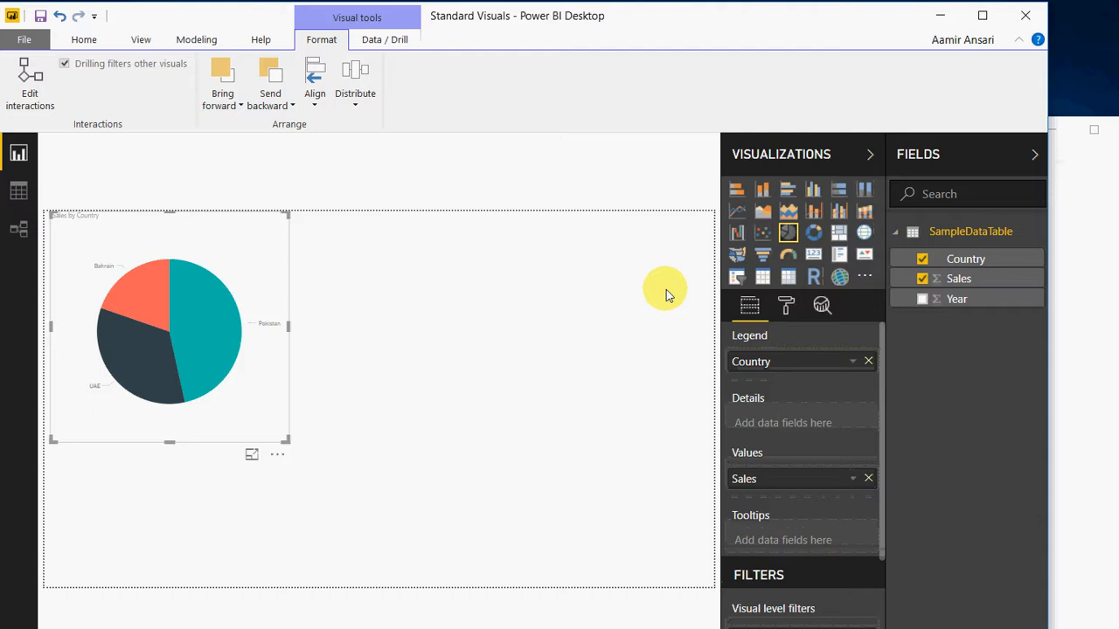
pyautogui.click(208, 331)
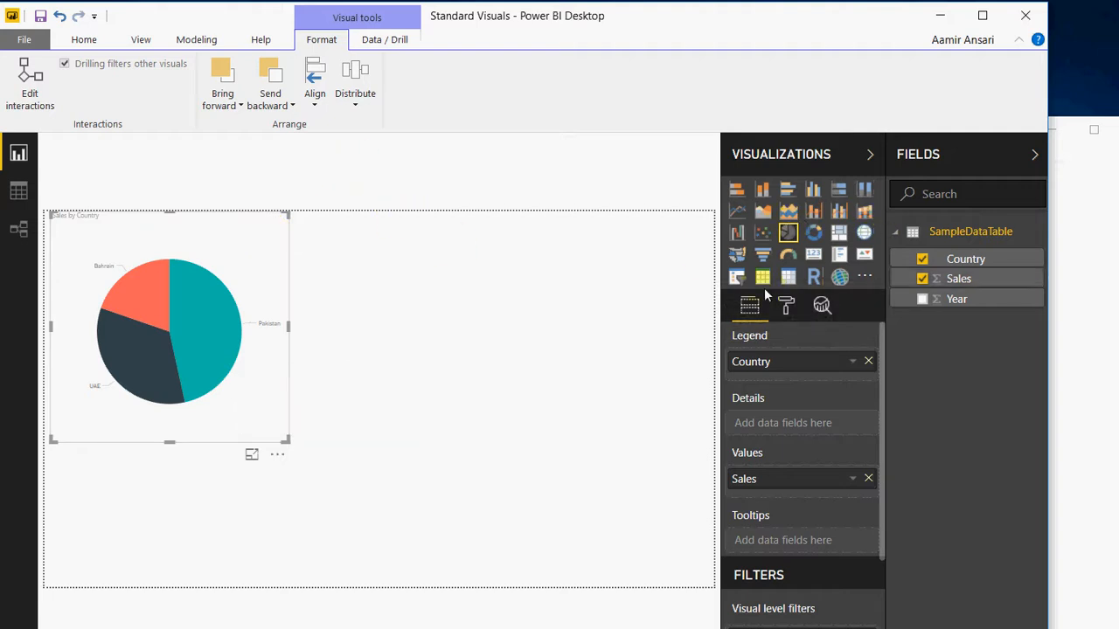
pyautogui.moveTo(956, 299); pyautogui.dragTo(786, 423)
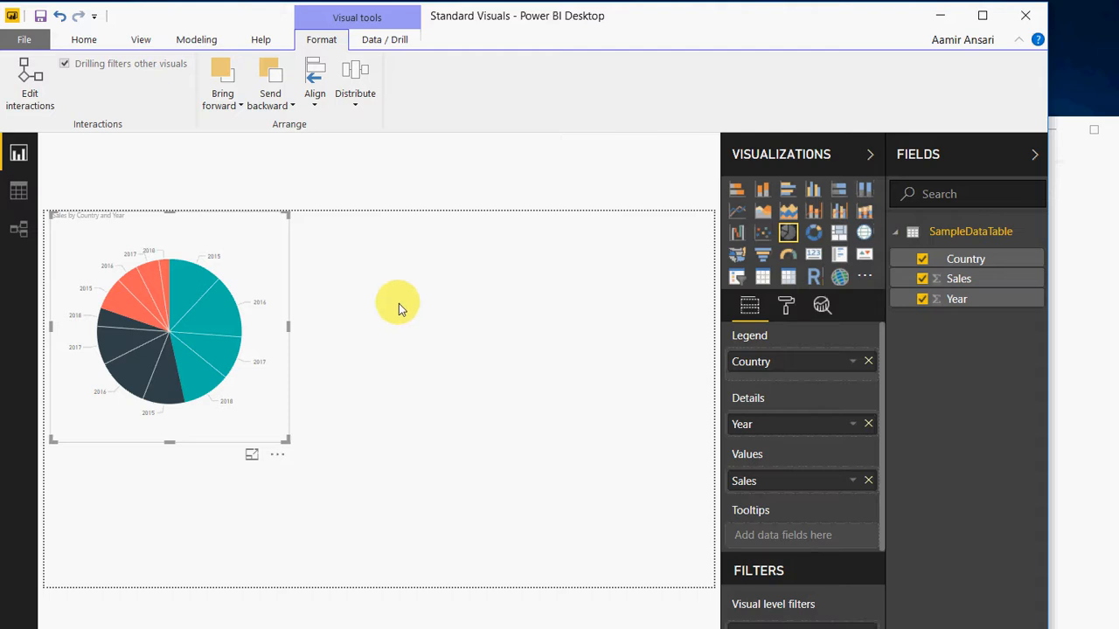
# - Enlarge the pie chart to nearly the full height and about half the width of the report page
pyautogui.moveTo(288, 440); pyautogui.dragTo(472, 575)
pyautogui.click(523, 439)
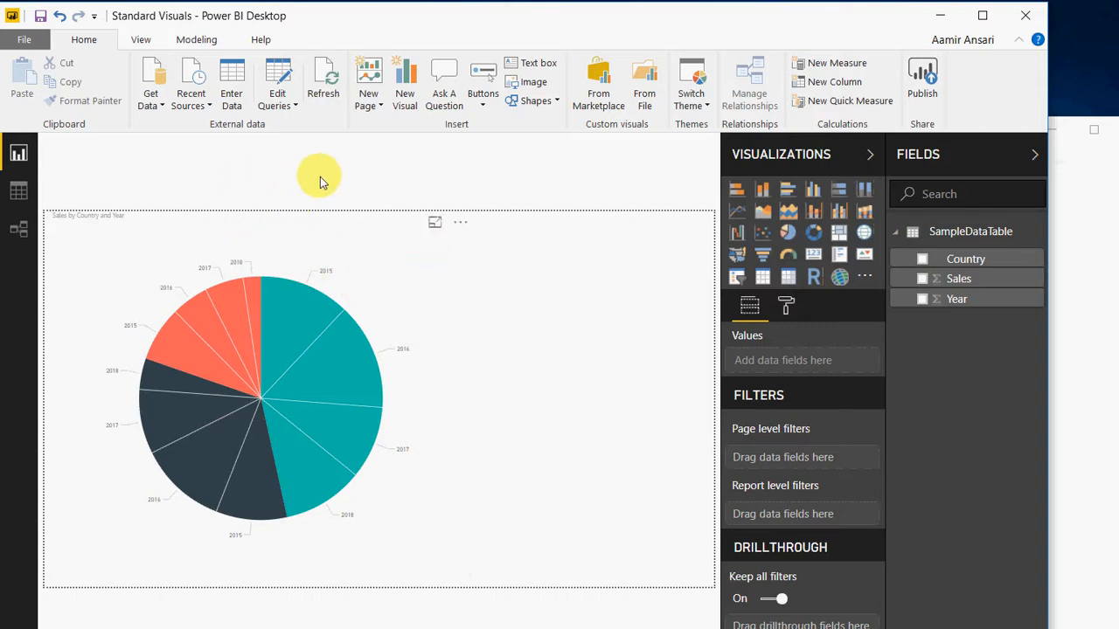
pyautogui.click(367, 217)
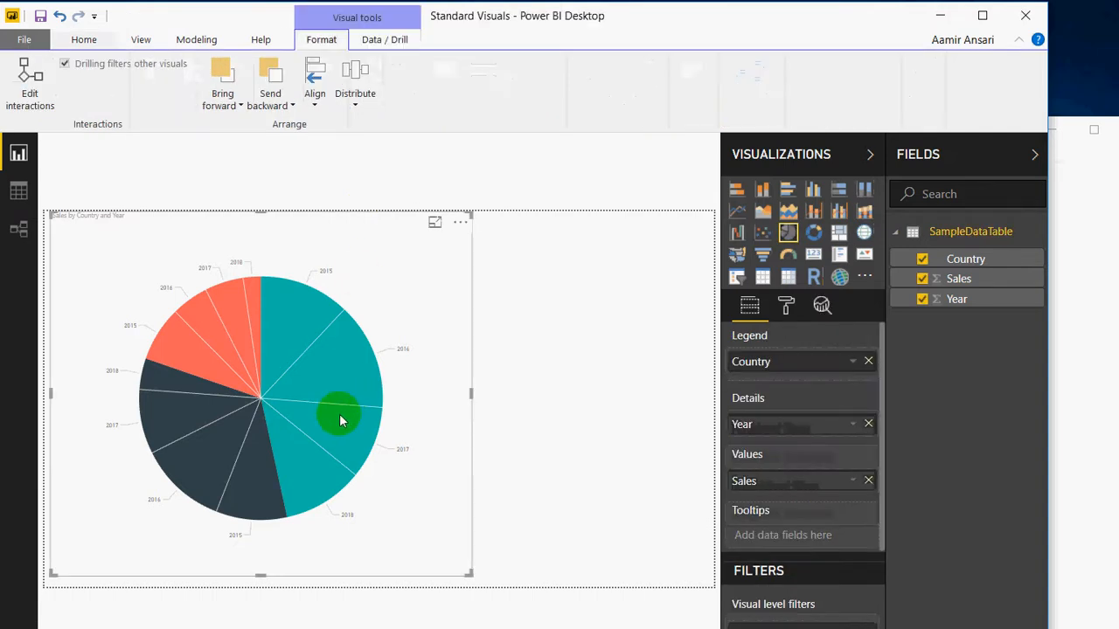
pyautogui.moveTo(374, 458)
pyautogui.mouseDown()
pyautogui.moveTo(304, 387)
pyautogui.moveTo(292, 455)
pyautogui.moveTo(295, 466)
pyautogui.moveTo(314, 460)
pyautogui.mouseUp()
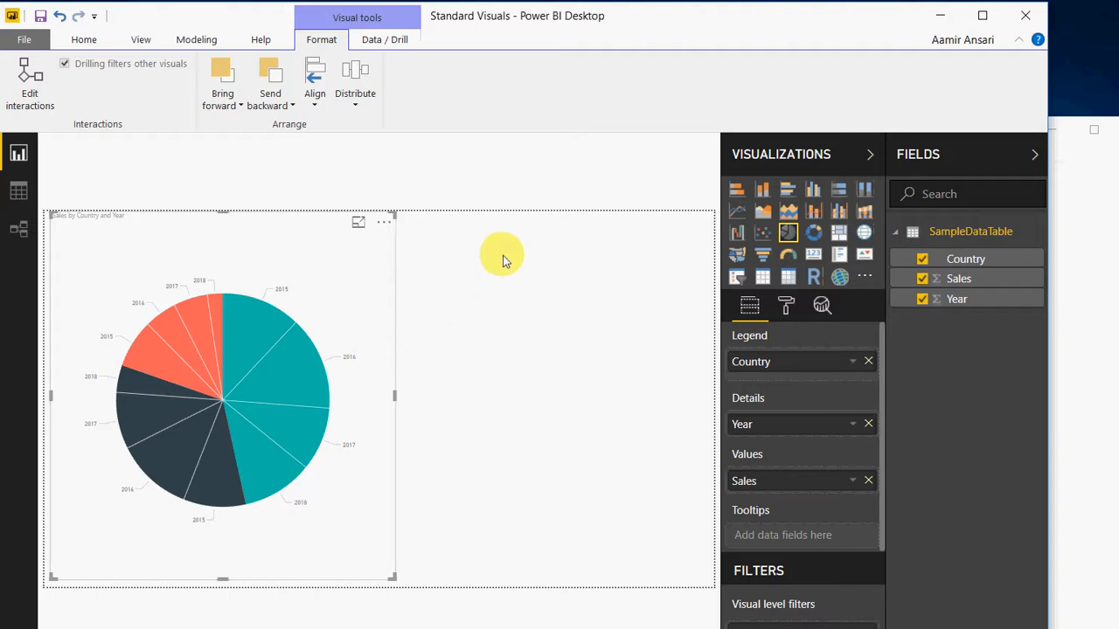
# - Try showing the pie chart's legend in the Right, Bottom Center and Left Center positions, and turn the legend off again
pyautogui.click(300, 356)
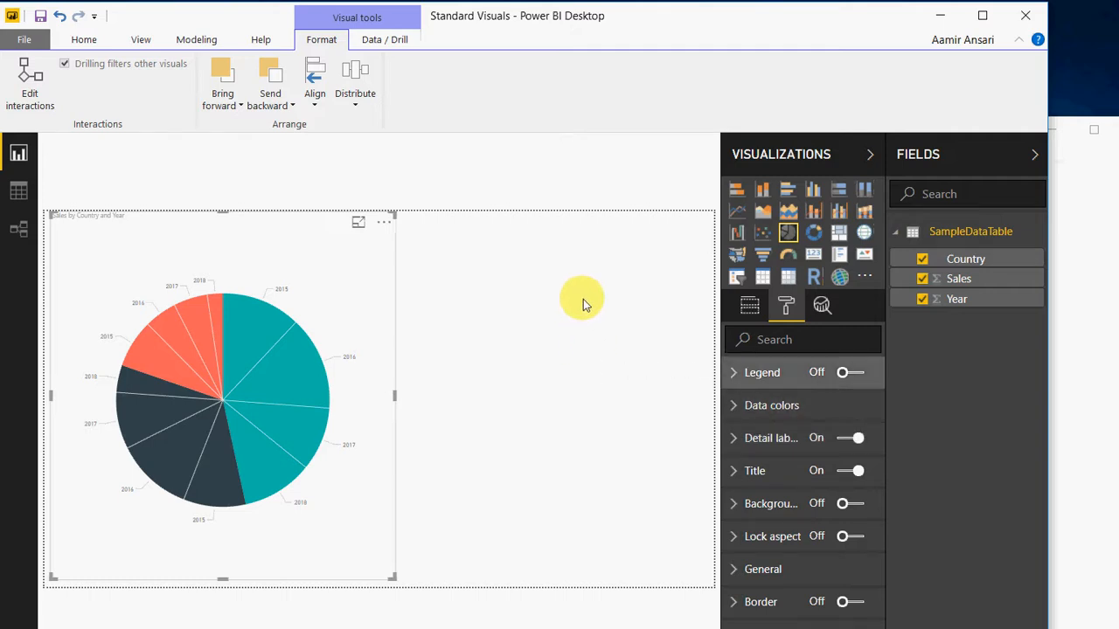
pyautogui.click(732, 373)
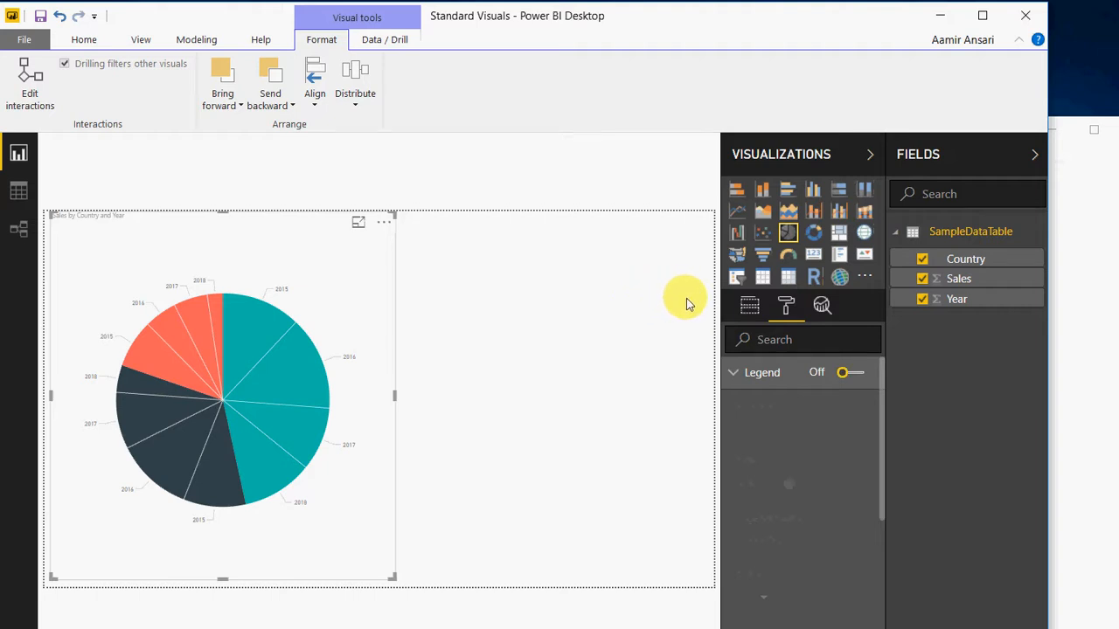
pyautogui.click(848, 372)
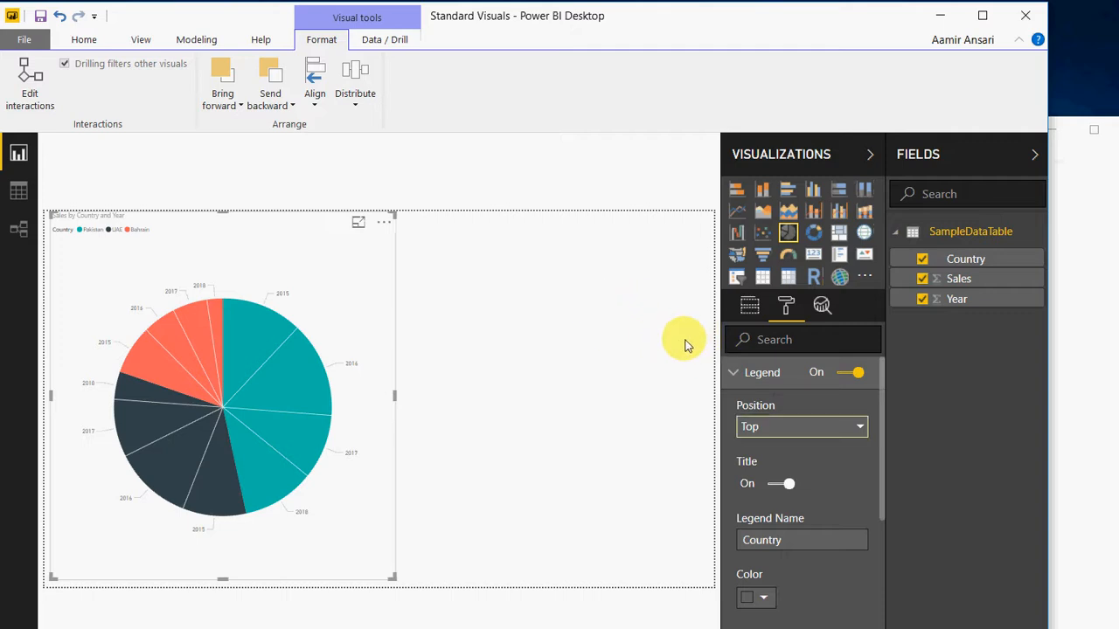
pyautogui.click(858, 426)
pyautogui.click(782, 508)
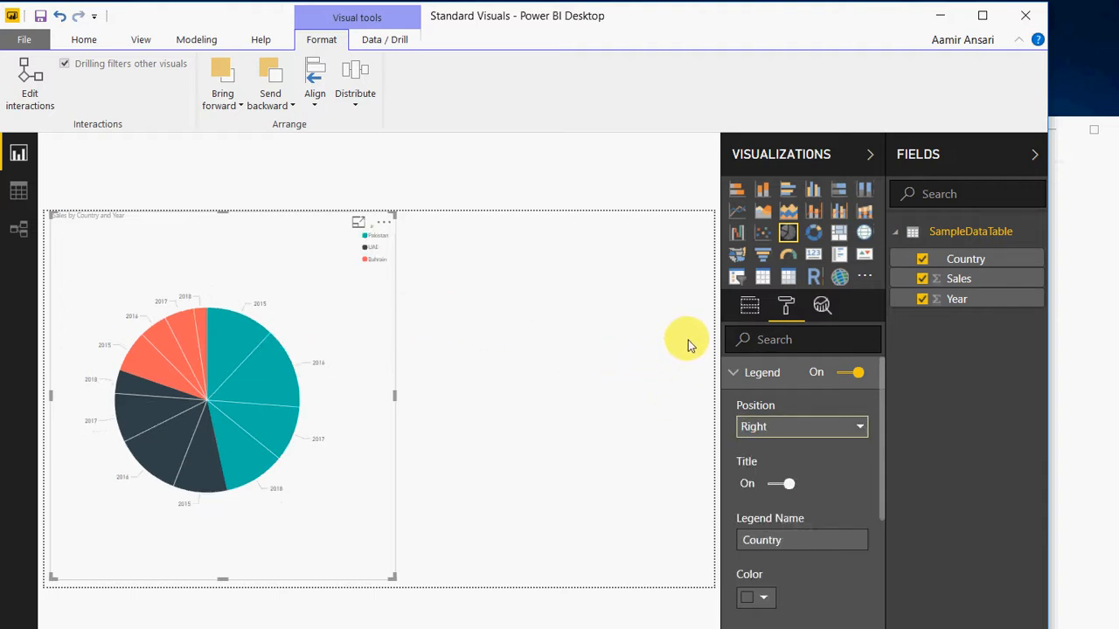
pyautogui.click(857, 427)
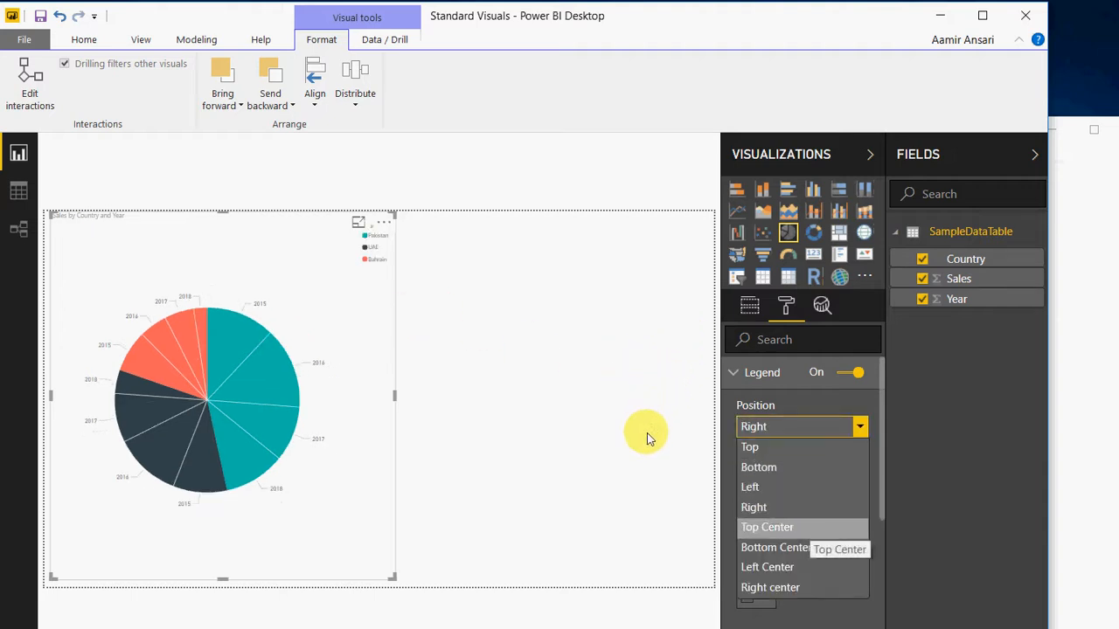
pyautogui.click(774, 547)
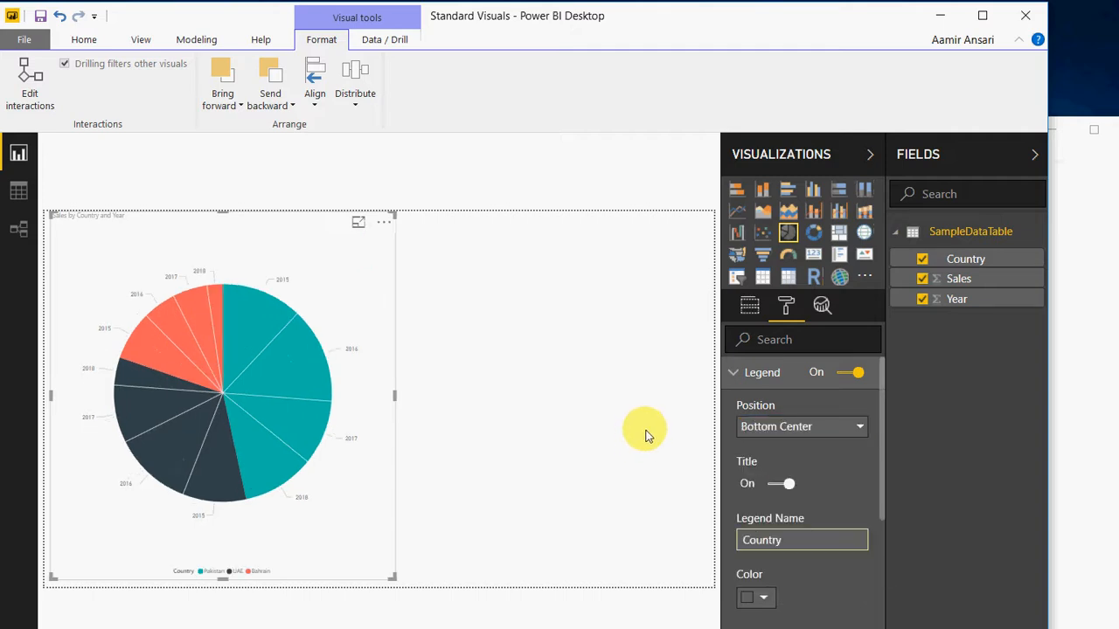
pyautogui.click(857, 427)
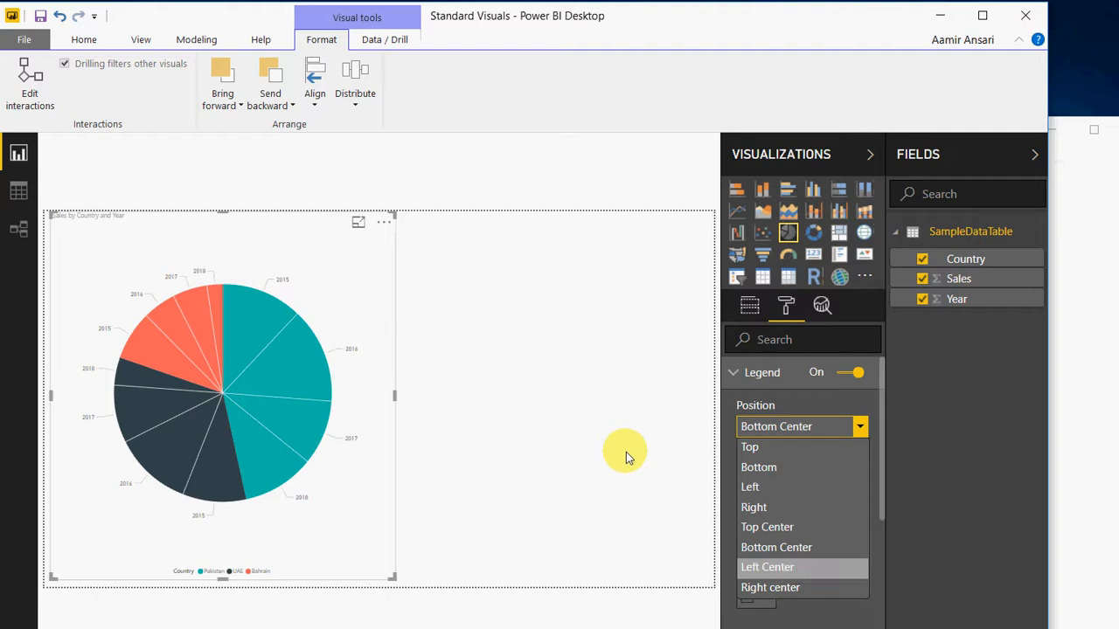
pyautogui.click(768, 567)
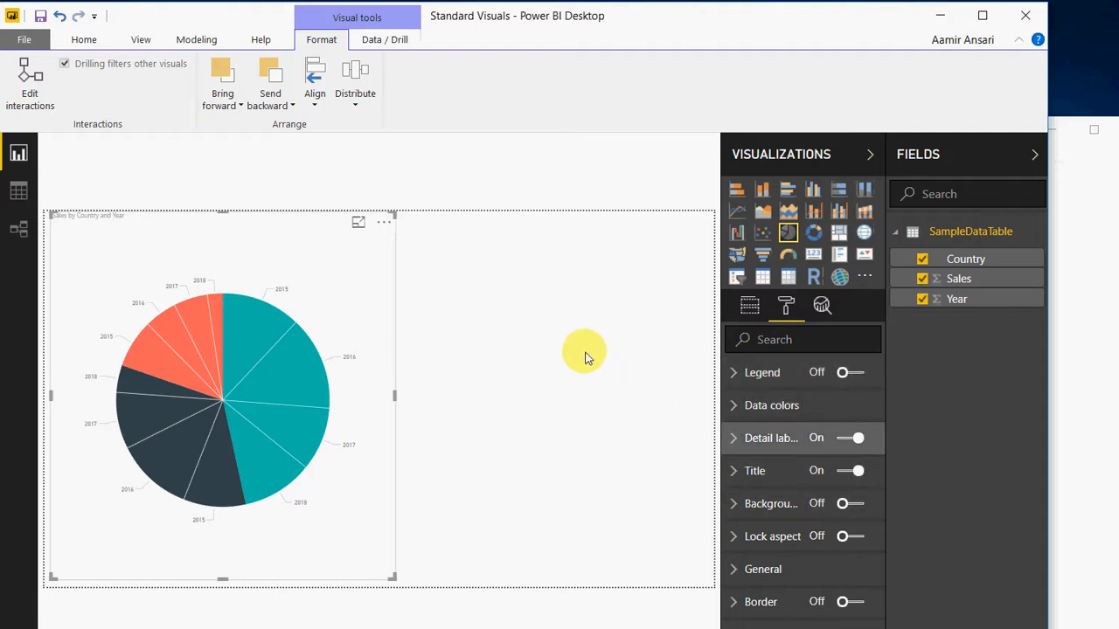
# - Set the label style of the pie chart's detail labels to Data value
pyautogui.click(734, 438)
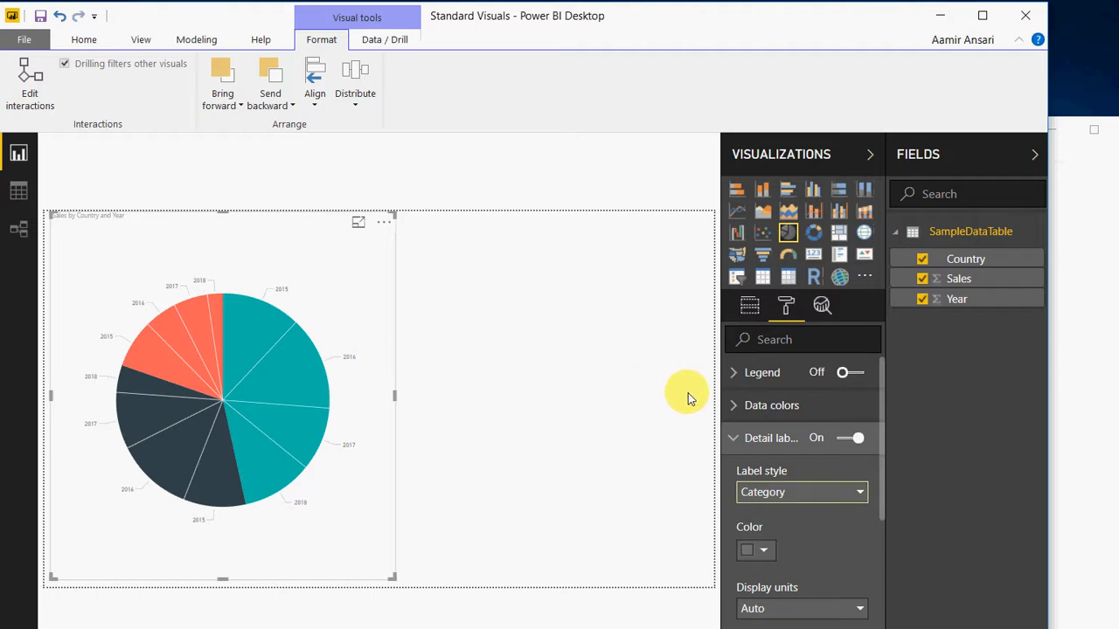
pyautogui.click(860, 492)
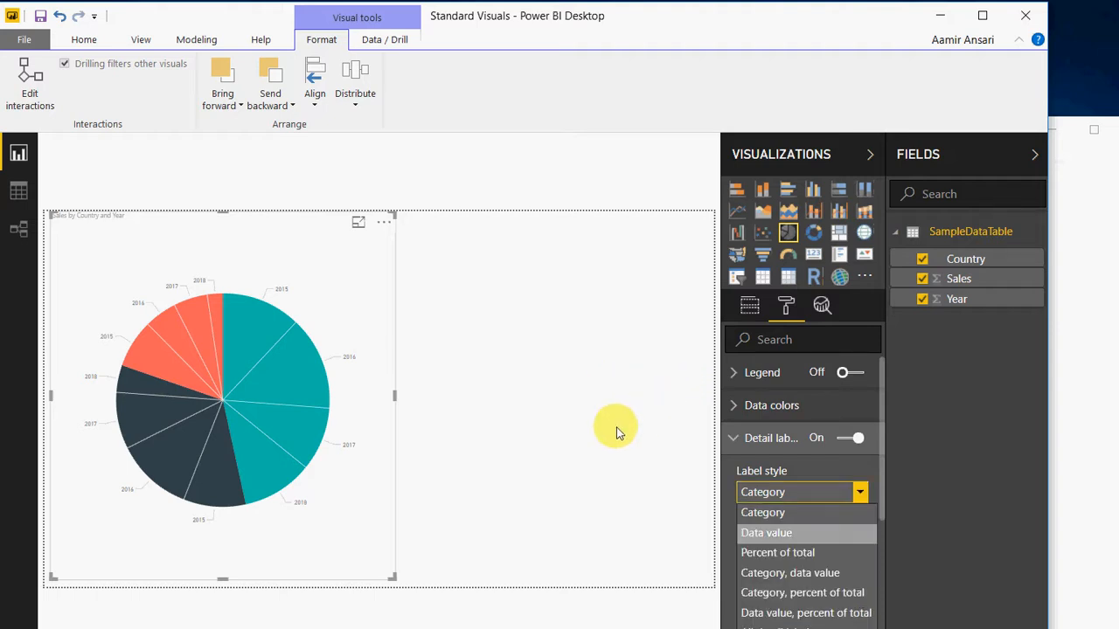
pyautogui.click(765, 532)
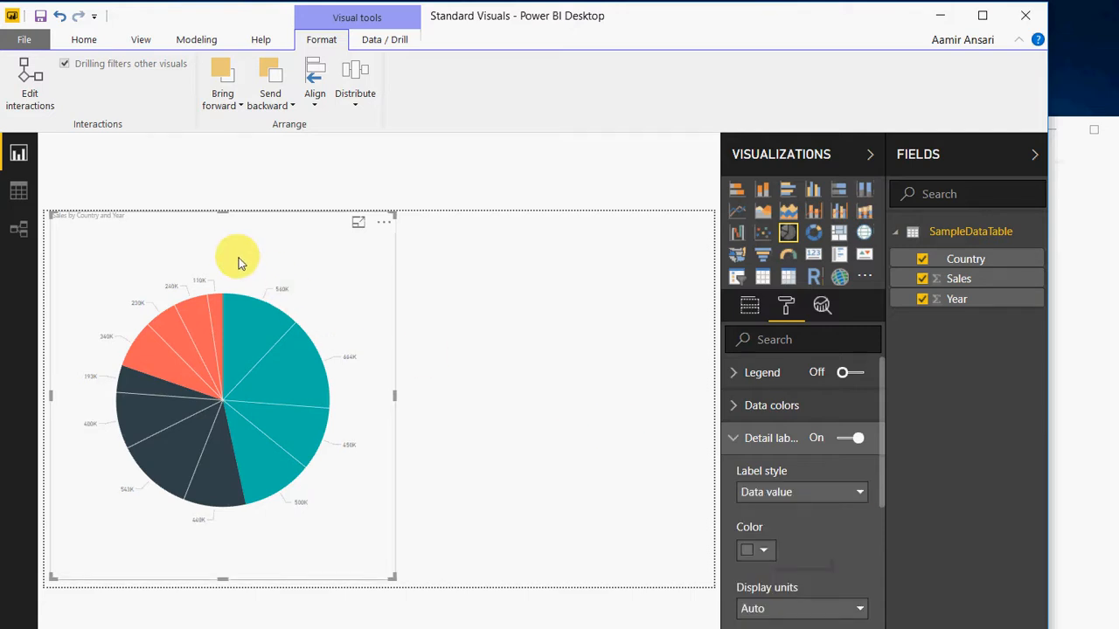
# - Shift the pie chart slightly inward from the page's upper-left corner and set its detail label style to Category, data value
pyautogui.moveTo(99, 381); pyautogui.dragTo(130, 388)
pyautogui.moveTo(208, 321); pyautogui.dragTo(213, 324)
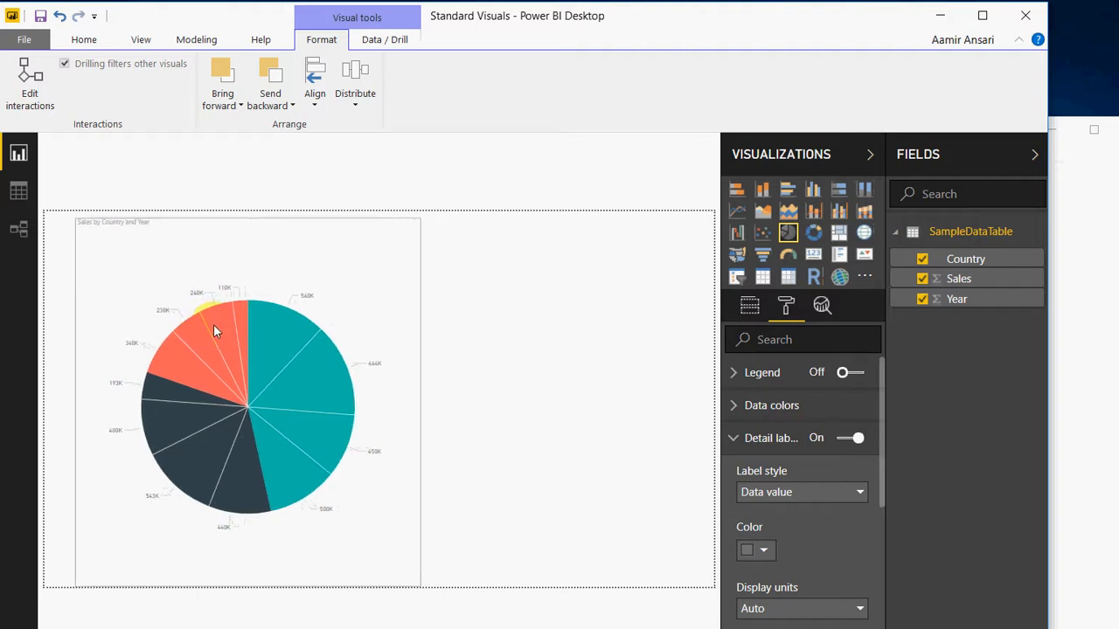
pyautogui.hotkey('alt', 'Down')
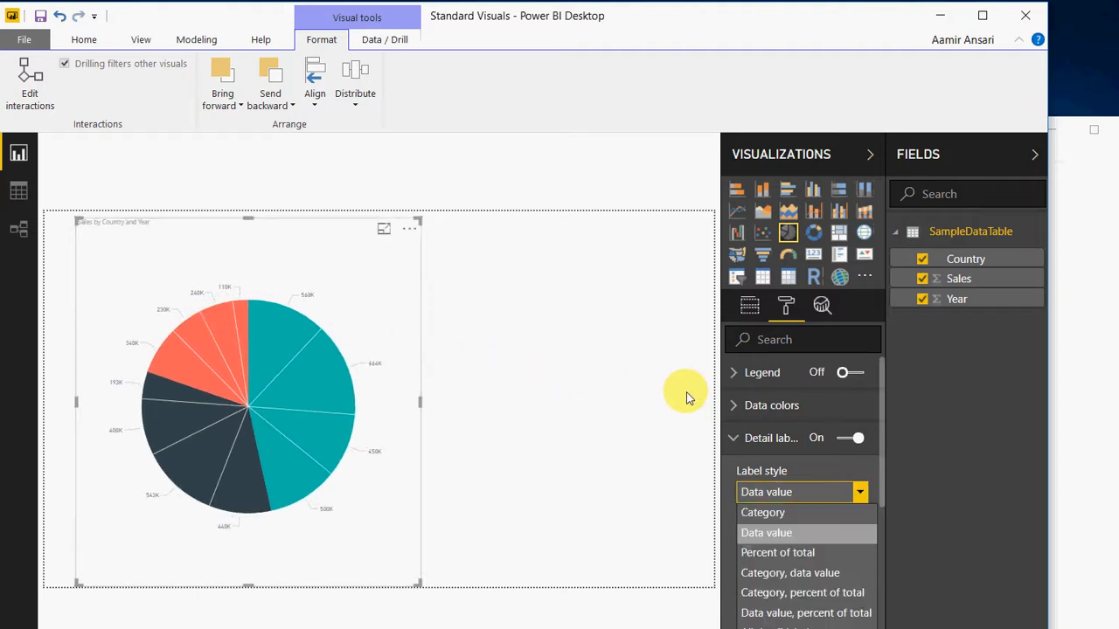
pyautogui.press('Down')
pyautogui.press('Down')
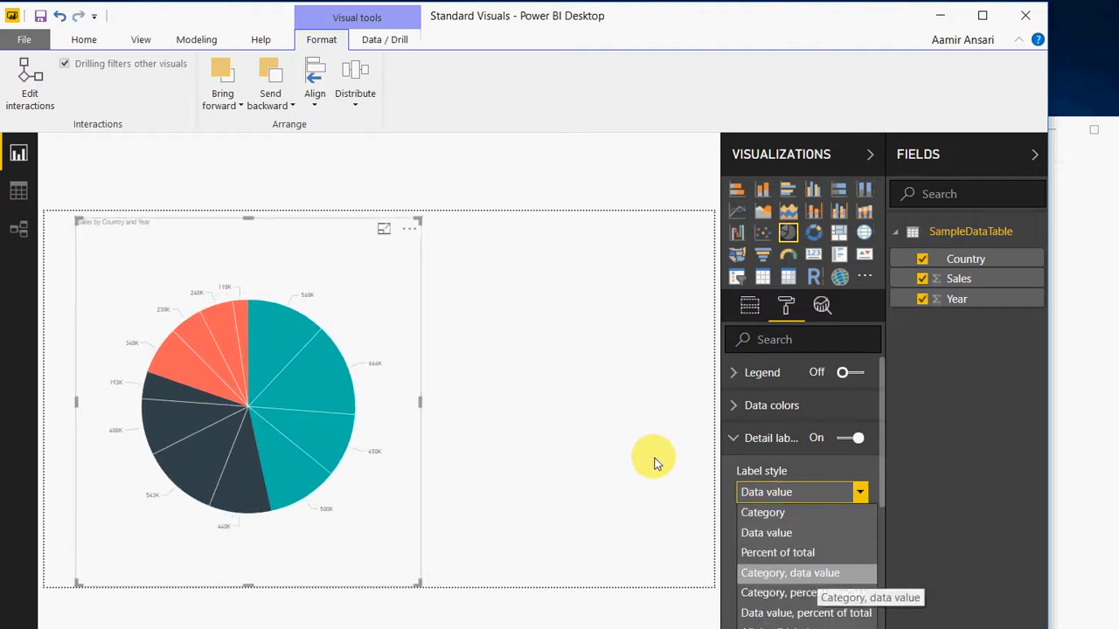
pyautogui.press('Return')
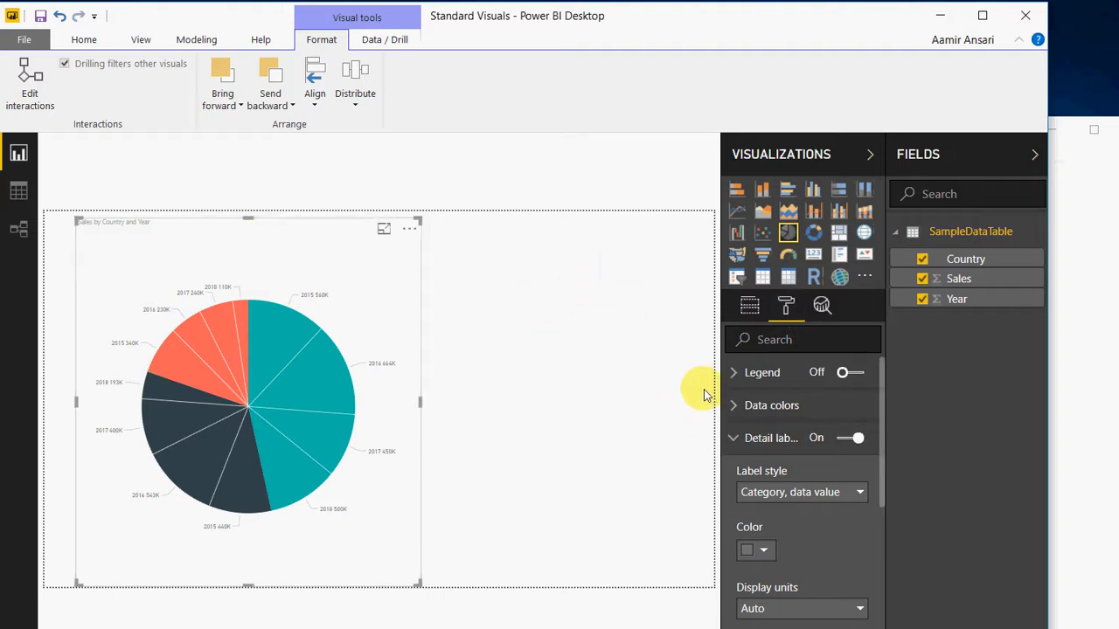
# - Set the pie chart's detail label text size to 12 and widen the chart to about three quarters of the page width
pyautogui.scroll(-4, 713, 411)
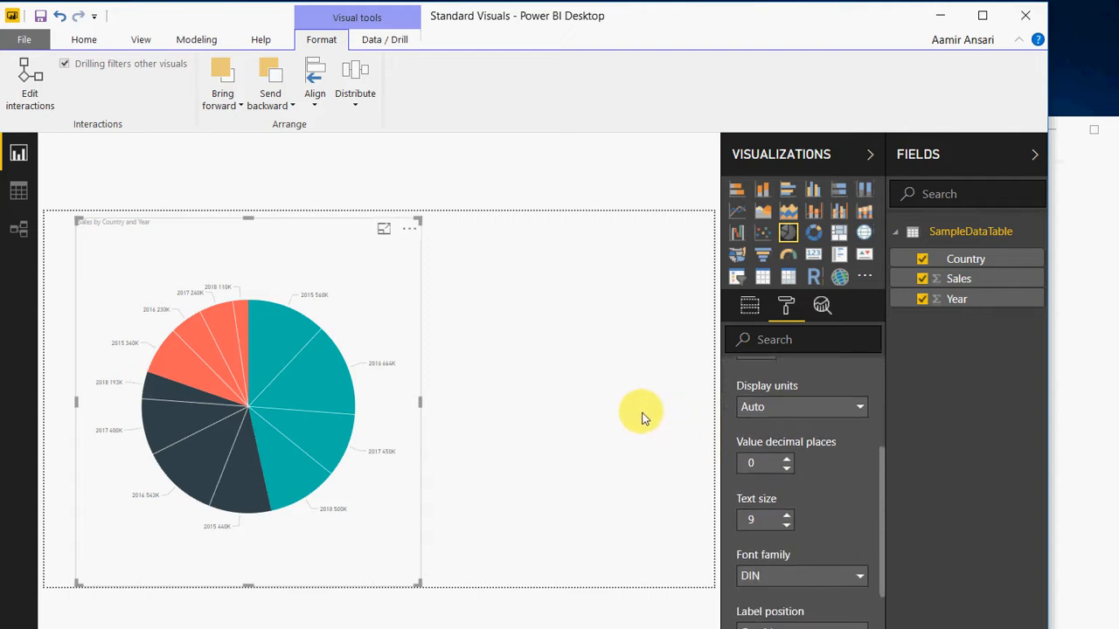
pyautogui.click(786, 515)
pyautogui.click(786, 515)
pyautogui.click(787, 514)
pyautogui.moveTo(422, 403); pyautogui.dragTo(577, 402)
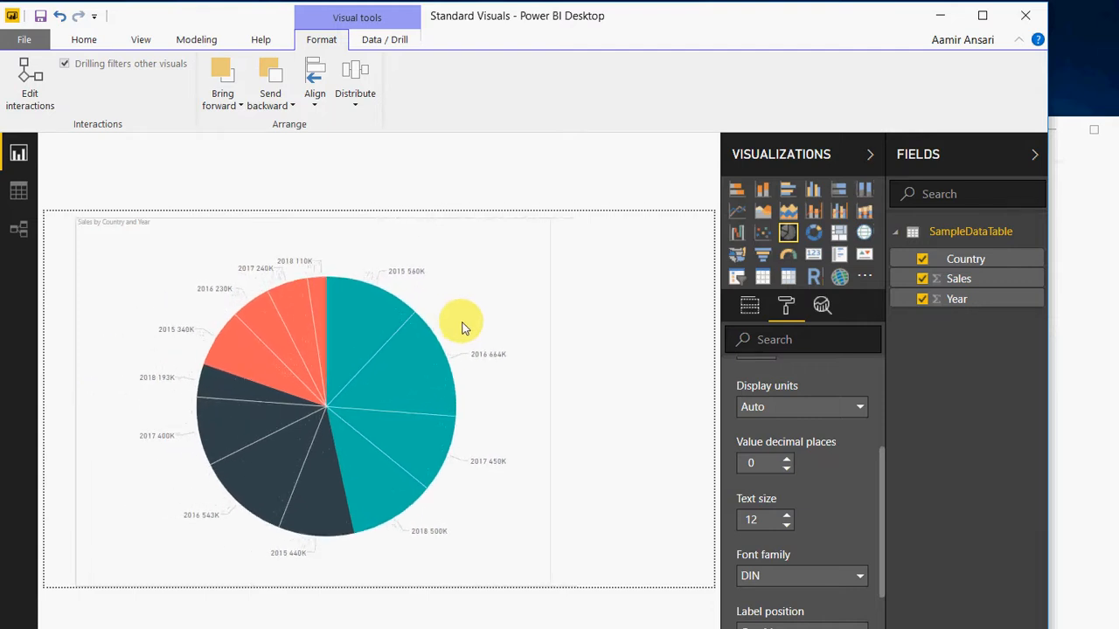
pyautogui.click(612, 395)
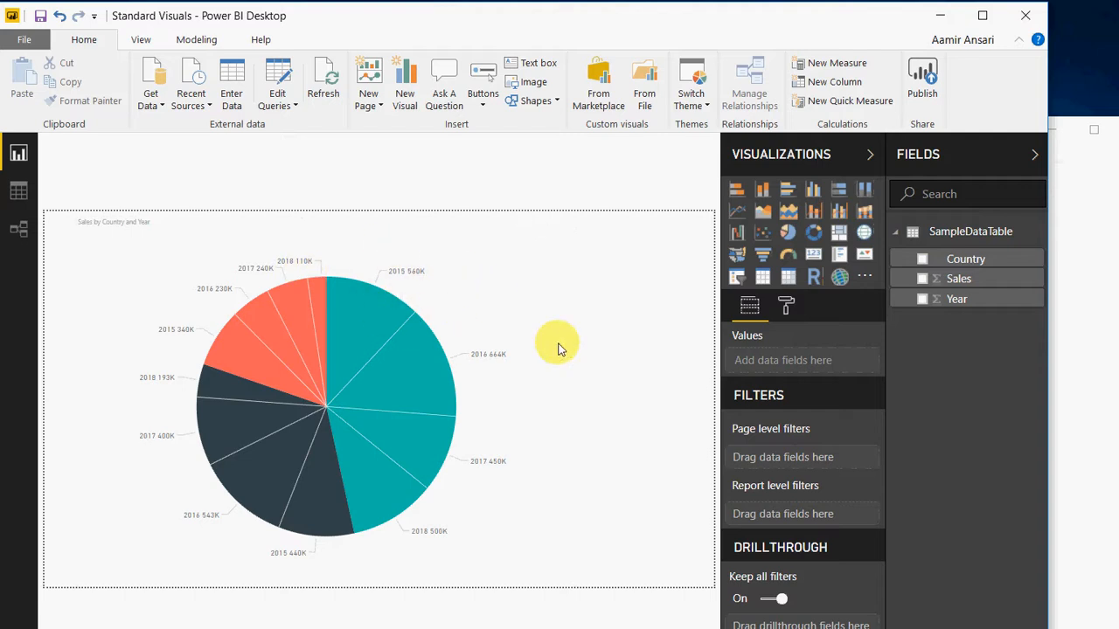
# - Try the Percent of total and Category, percent of total label styles on the pie chart, settle on Category, and turn the legend on
pyautogui.click(430, 334)
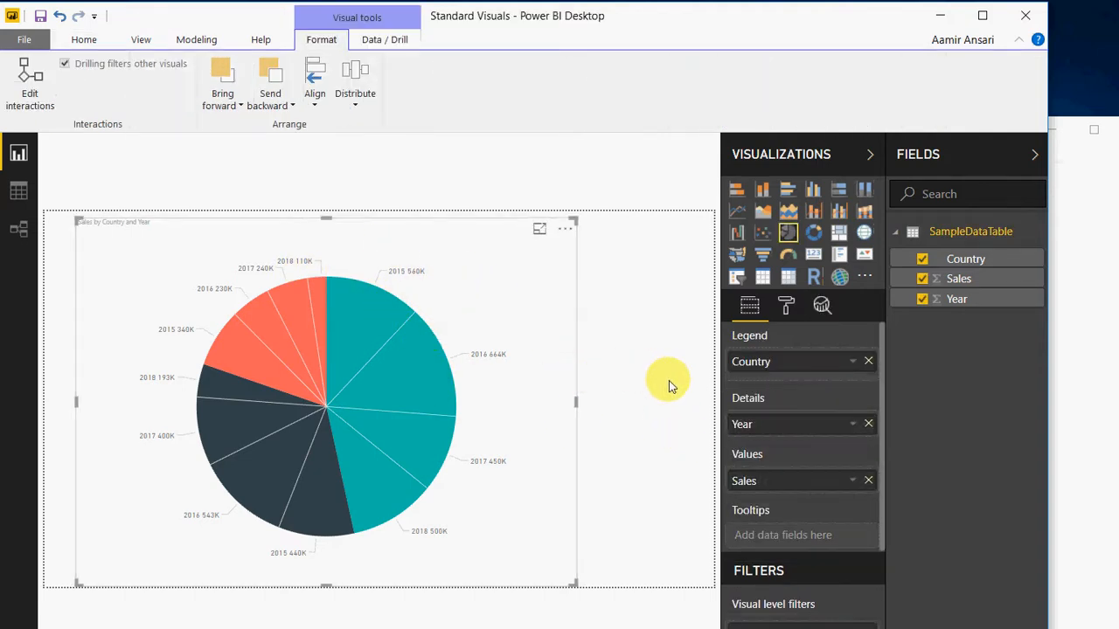
pyautogui.click(786, 306)
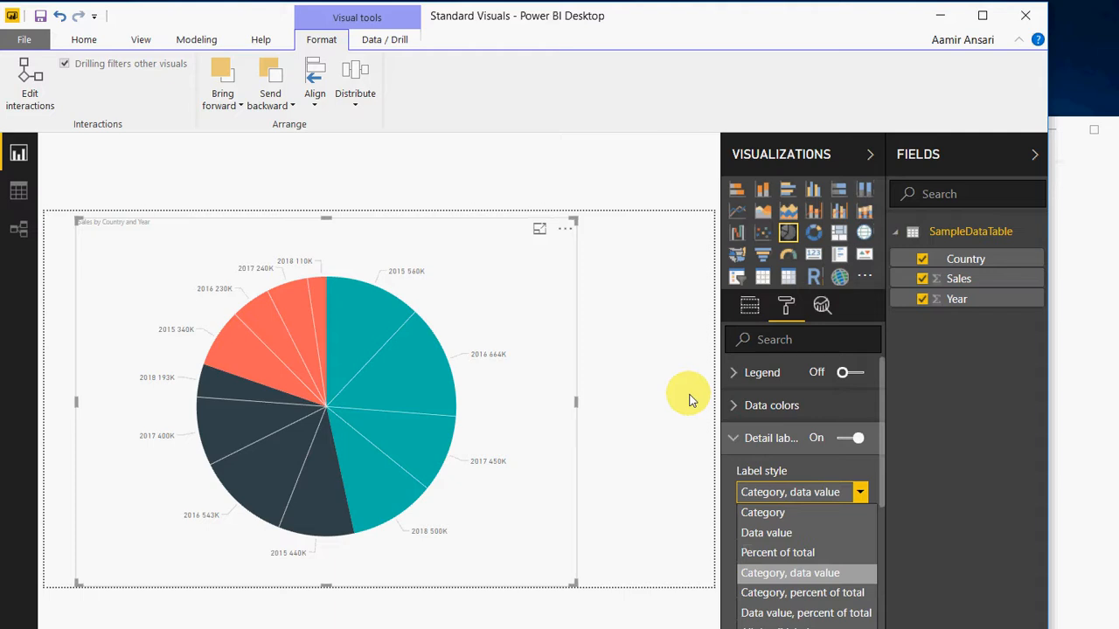
pyautogui.press('Up')
pyautogui.press('Return')
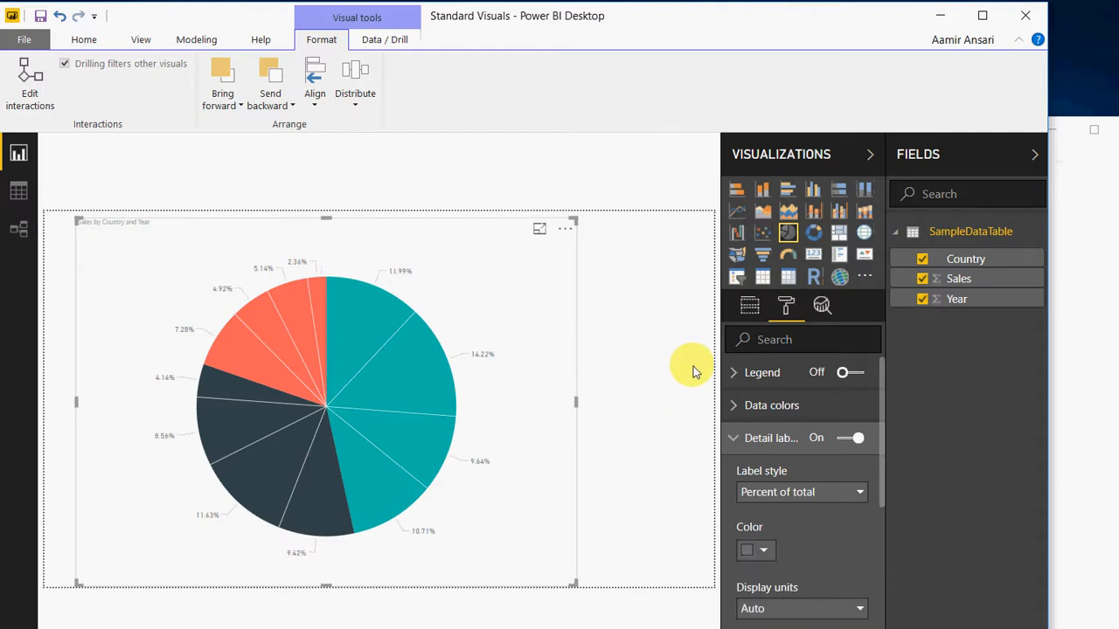
pyautogui.click(858, 492)
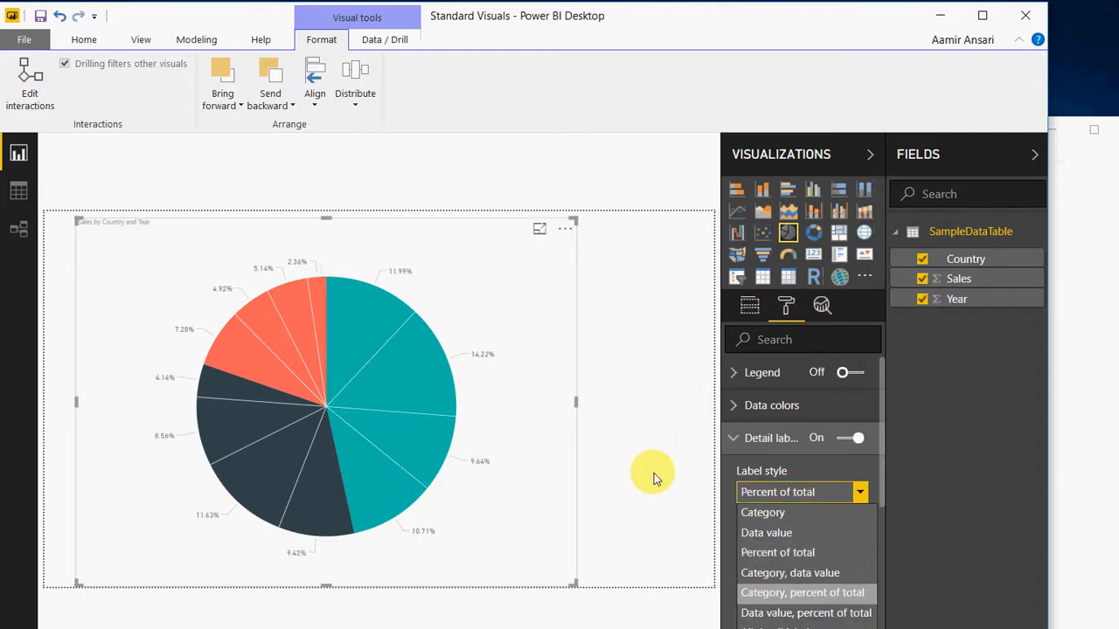
pyautogui.press('Return')
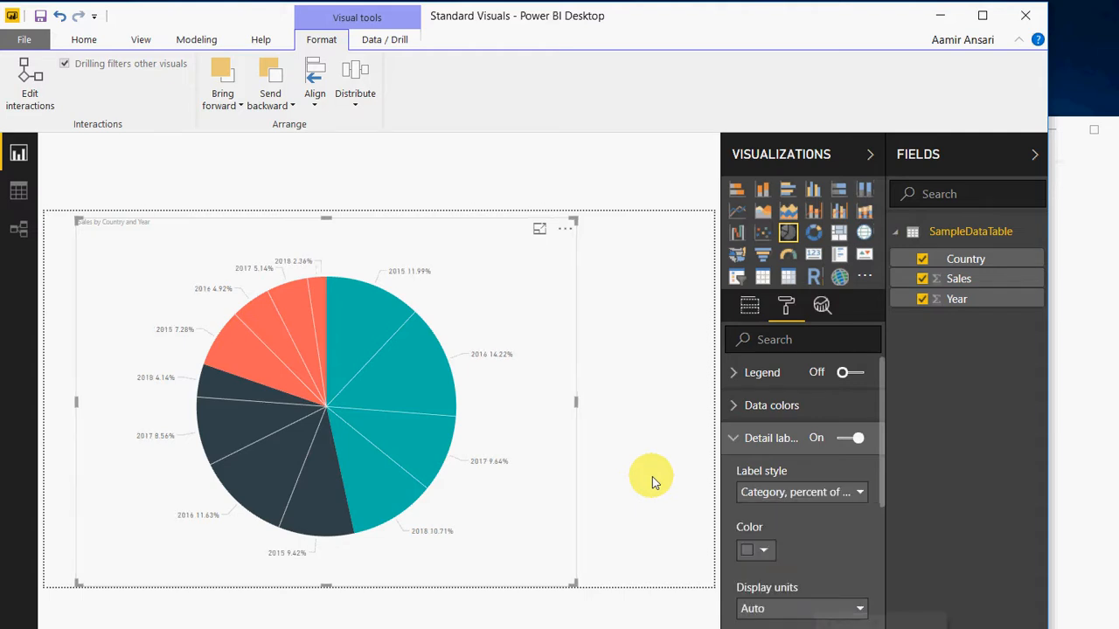
pyautogui.click(858, 493)
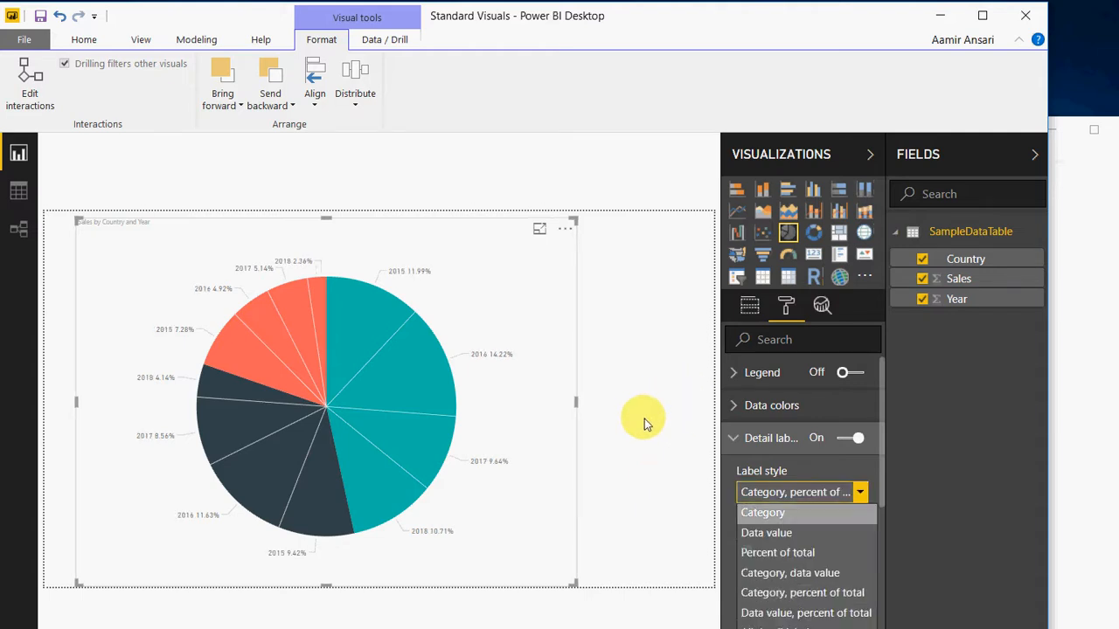
pyautogui.press('Return')
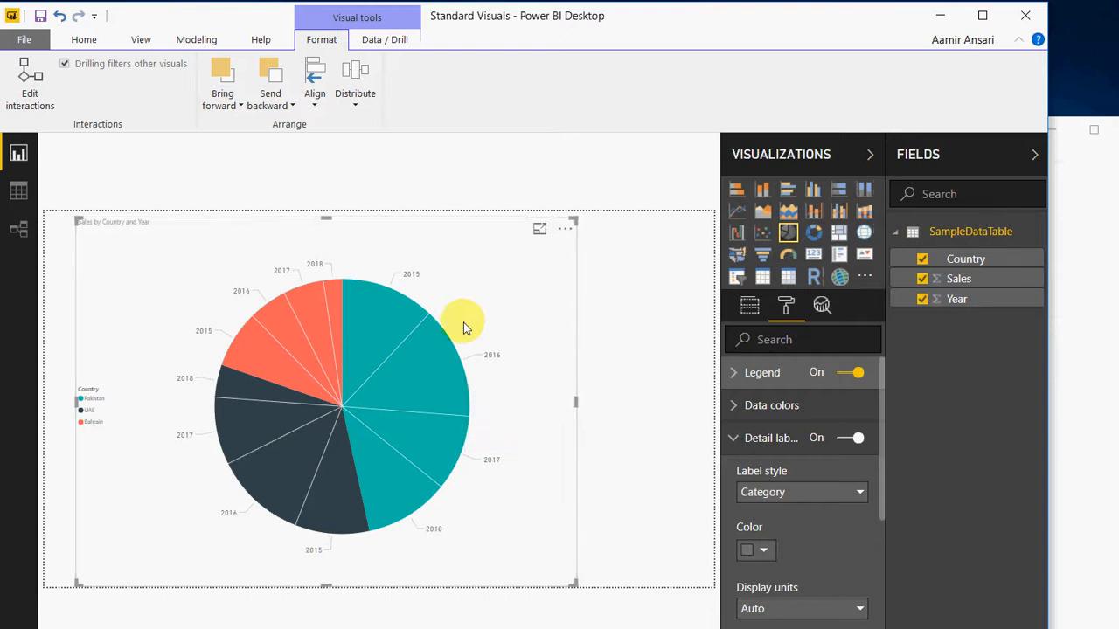
# - Narrow the pie chart to about half the width of the report page and deselect it
pyautogui.moveTo(456, 322); pyautogui.dragTo(342, 322)
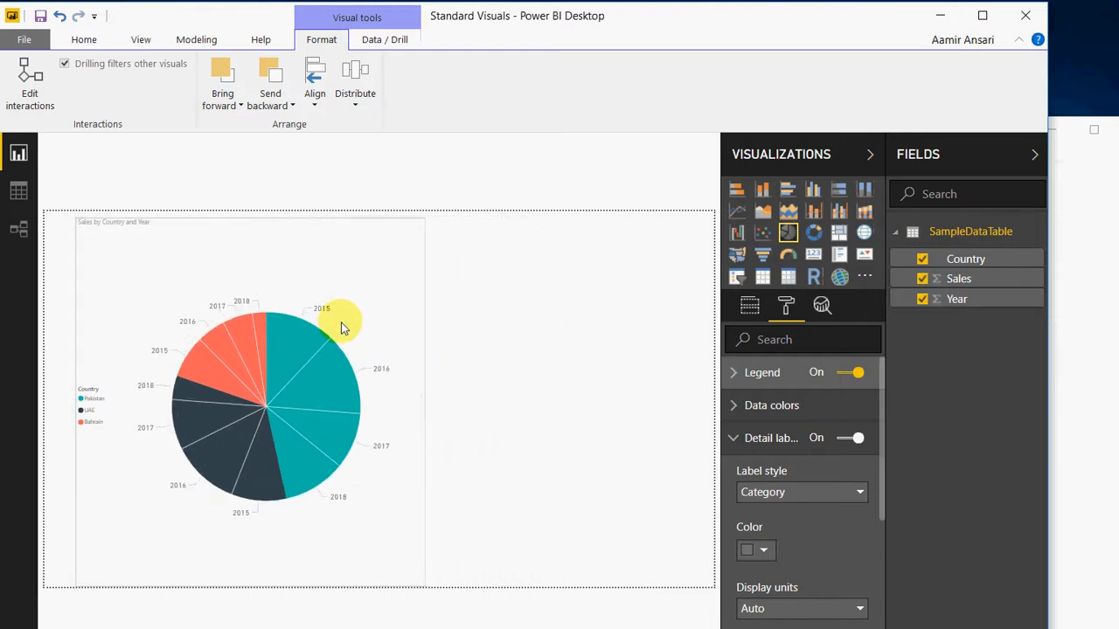
pyautogui.click(370, 312)
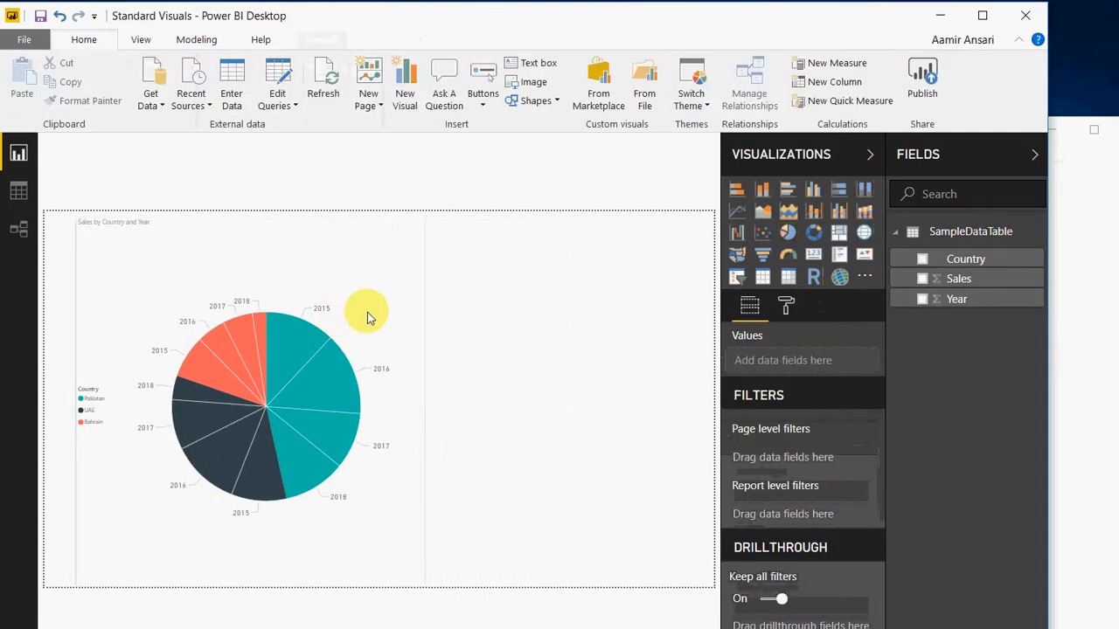
pyautogui.click(263, 194)
# - Build a donut chart in the free space beside the pie chart, with Sales as values, Country as legend and Year as details
pyautogui.click(516, 232)
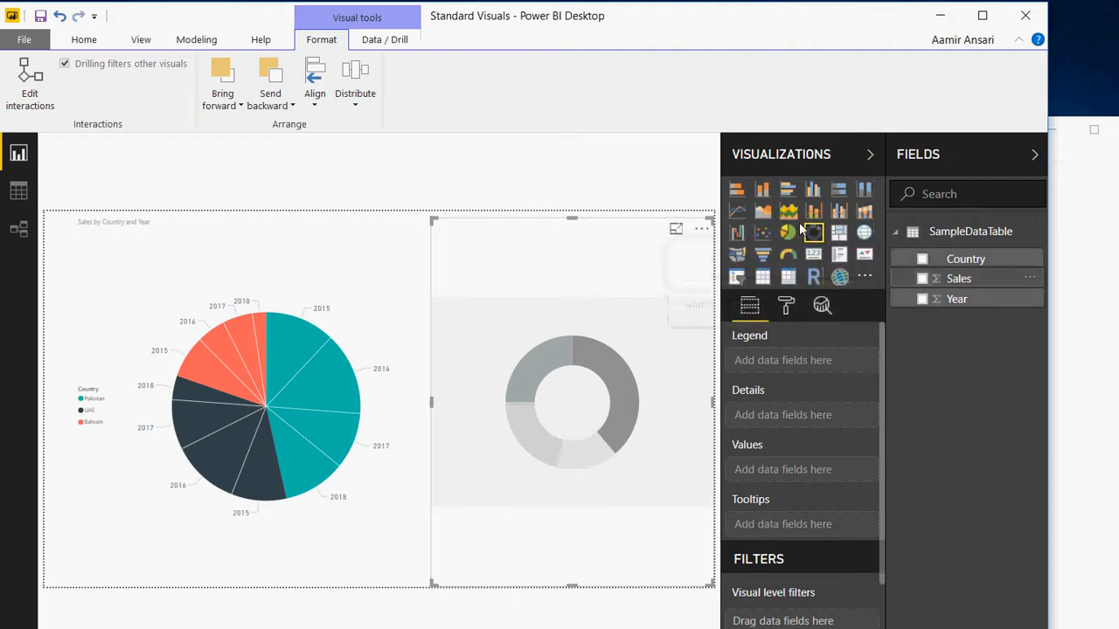
pyautogui.moveTo(958, 278); pyautogui.dragTo(779, 475)
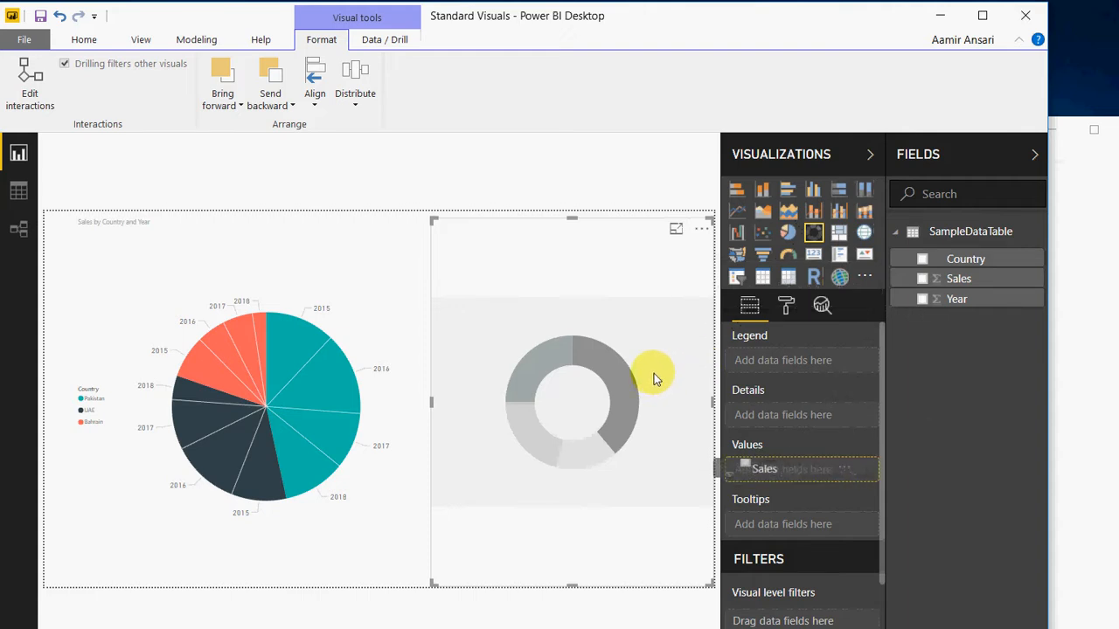
pyautogui.moveTo(654, 377); pyautogui.dragTo(652, 373)
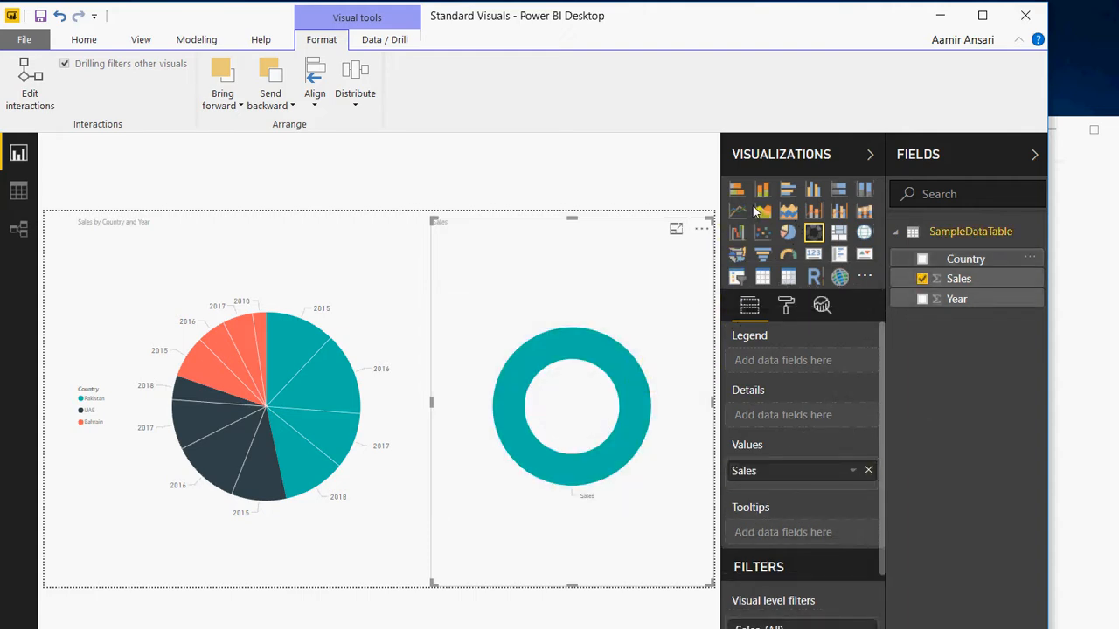
pyautogui.moveTo(965, 259); pyautogui.dragTo(621, 291)
pyautogui.moveTo(956, 299); pyautogui.dragTo(656, 336)
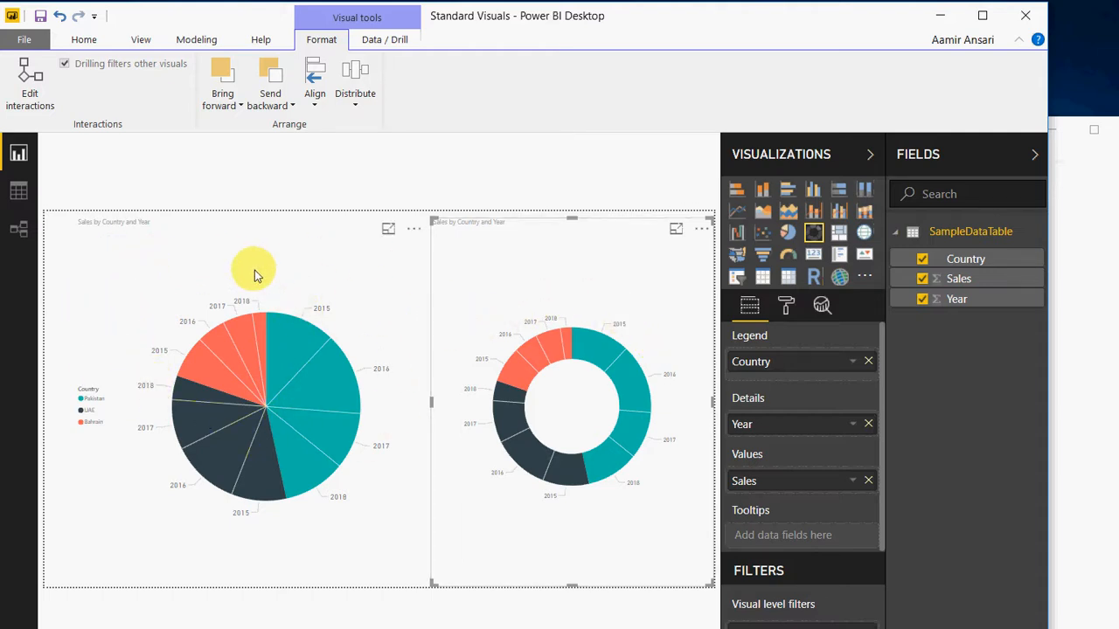
# - Enlarge the page view, align both charts with the page's upper edge, and place the pie chart in the upper-left corner of the page
pyautogui.click(870, 154)
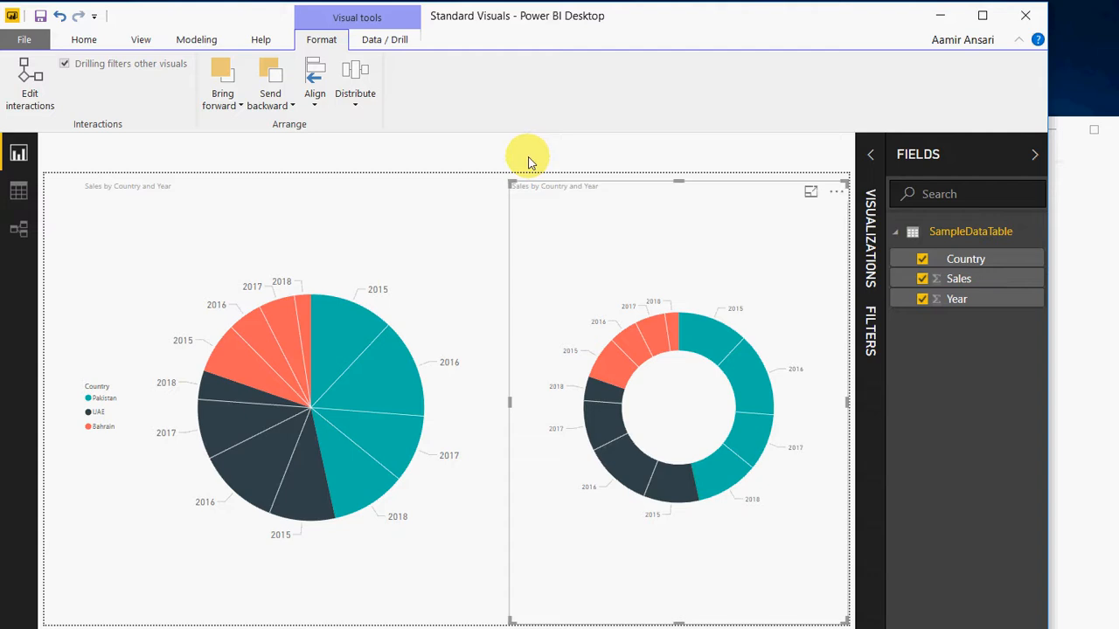
pyautogui.moveTo(528, 162); pyautogui.dragTo(529, 155)
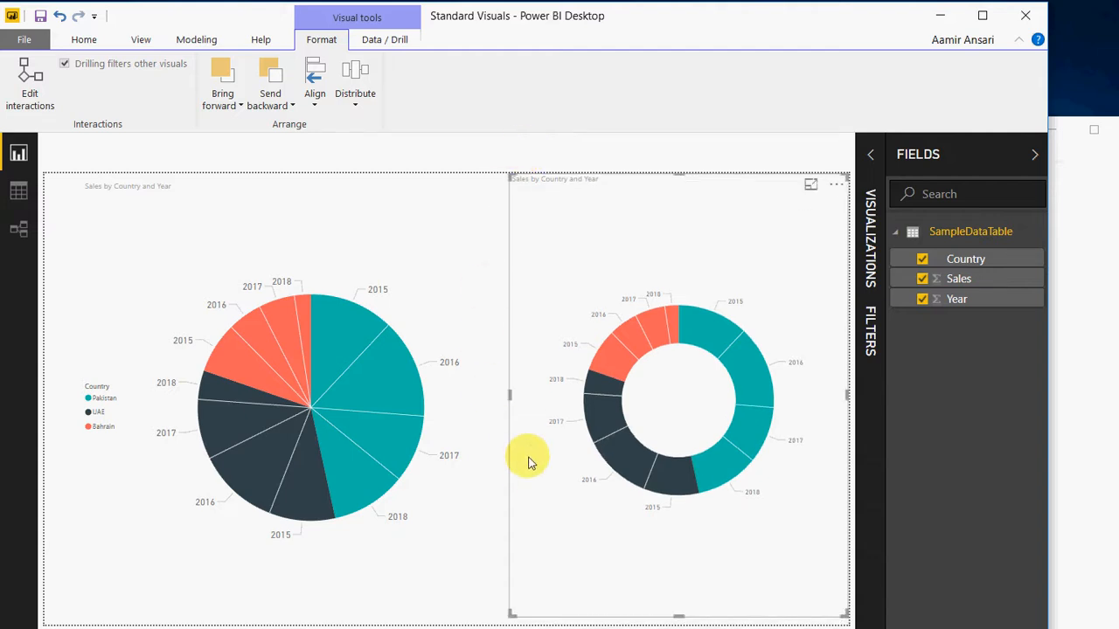
pyautogui.click(543, 500)
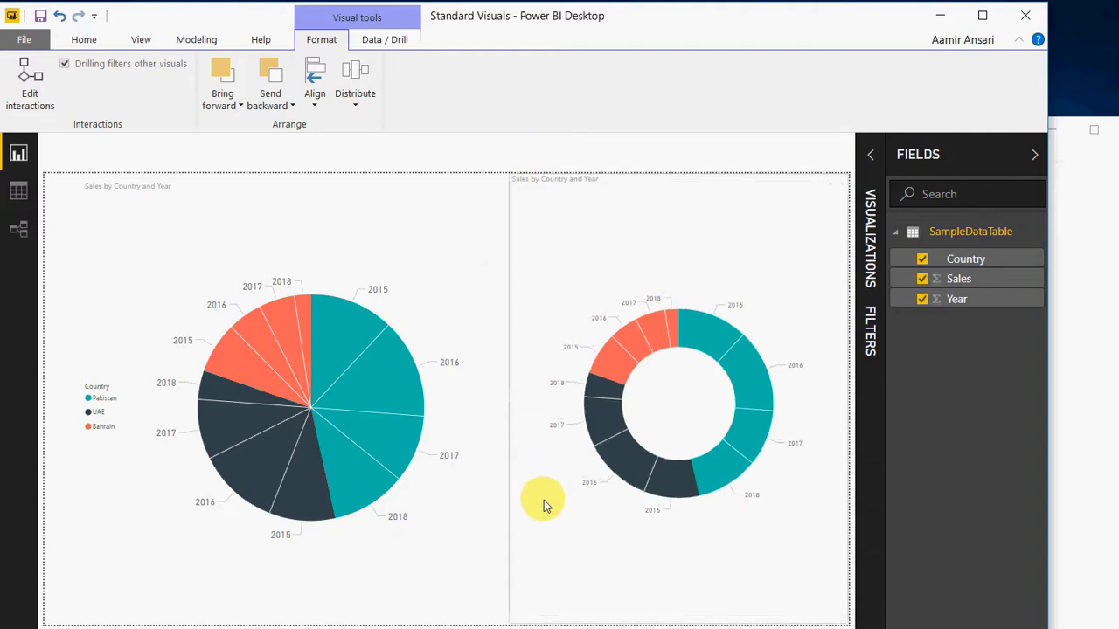
pyautogui.click(291, 157)
pyautogui.moveTo(291, 157); pyautogui.dragTo(260, 150)
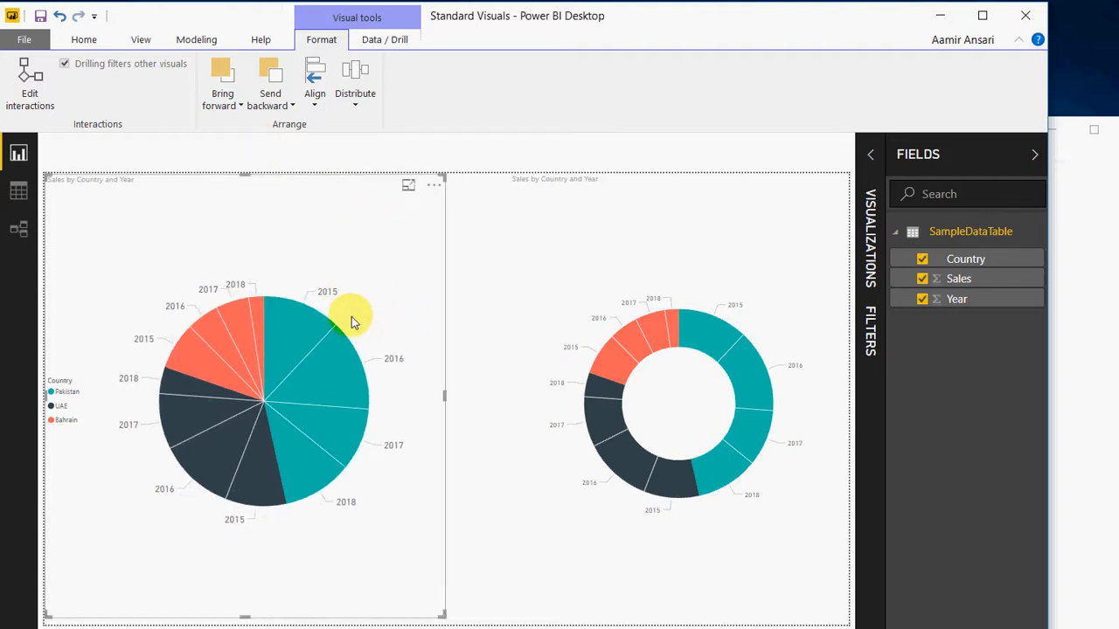
pyautogui.click(387, 515)
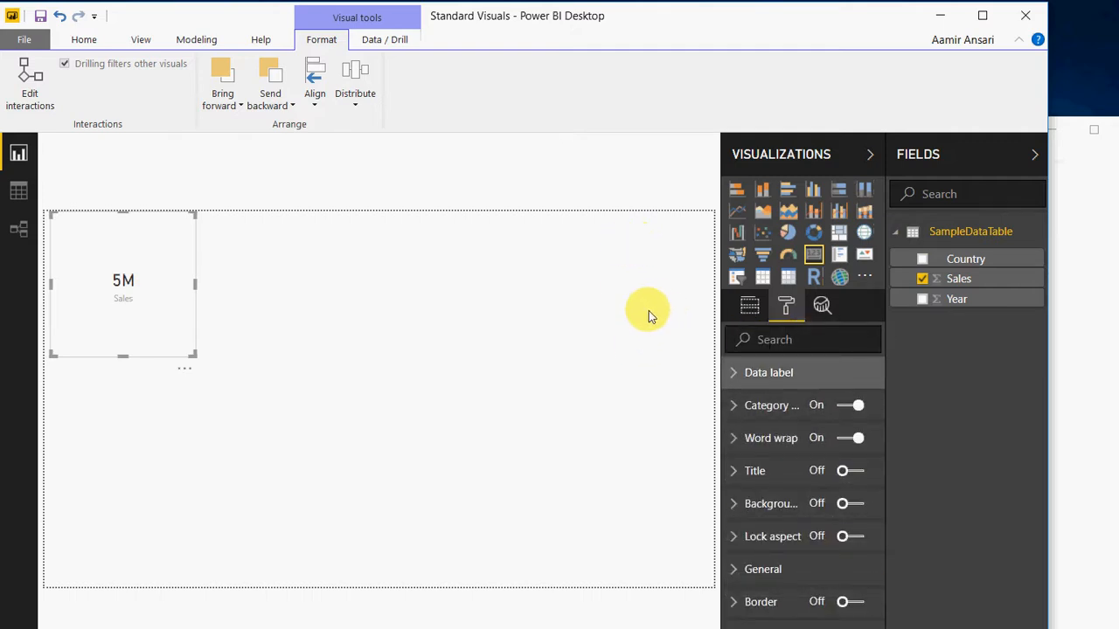
# - Examine the category label formatting options of the Sales card
pyautogui.click(735, 404)
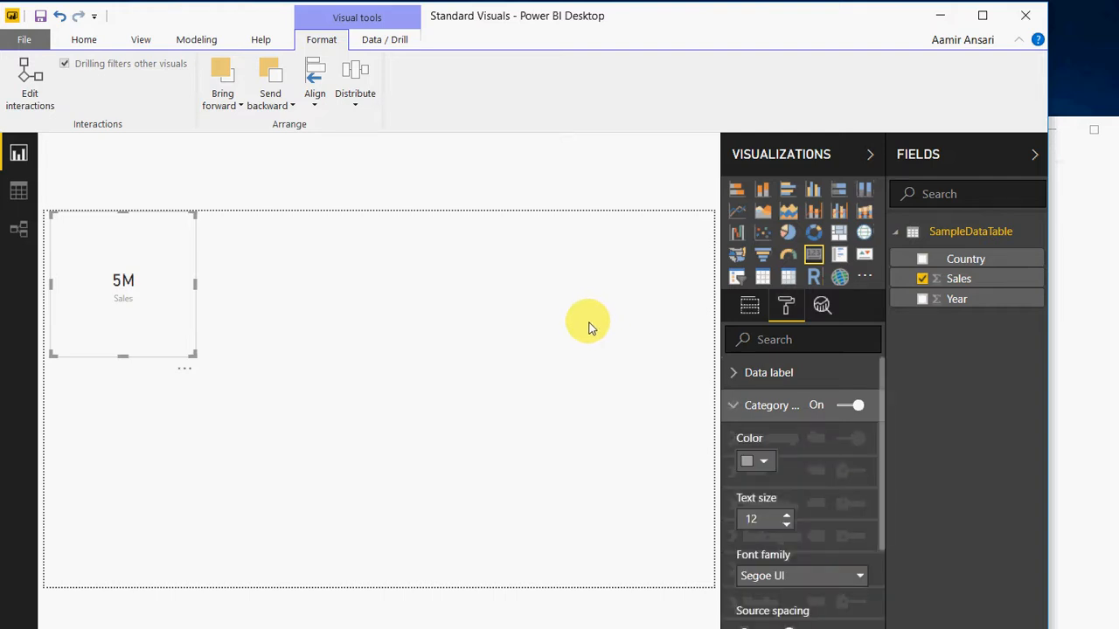
pyautogui.moveTo(881, 460)
pyautogui.mouseDown()
pyautogui.moveTo(881, 499)
pyautogui.moveTo(884, 452)
pyautogui.mouseUp()
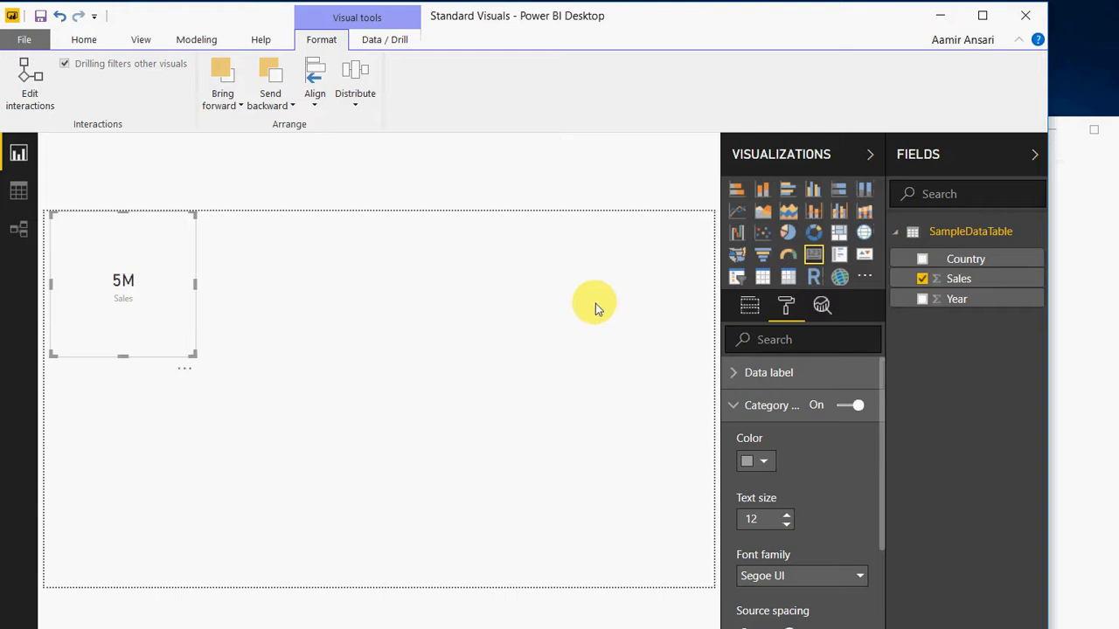
# - Try the None, Thousands, Millions and Billions display units on the Sales card's data label, and settle on Thousands
pyautogui.click(739, 373)
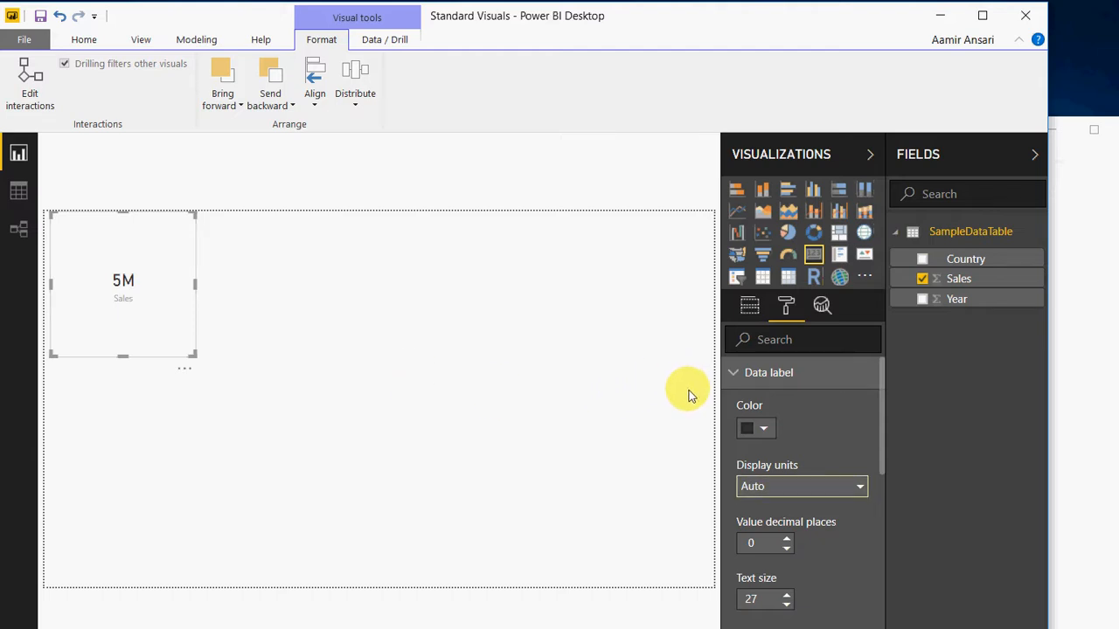
pyautogui.click(847, 486)
pyautogui.click(754, 527)
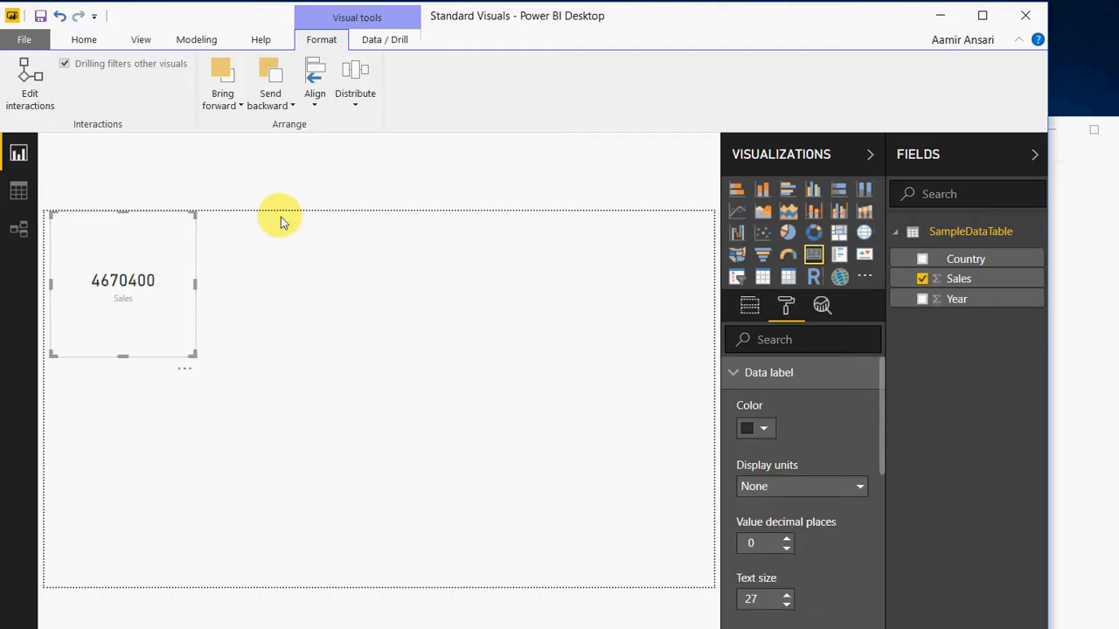
pyautogui.click(848, 486)
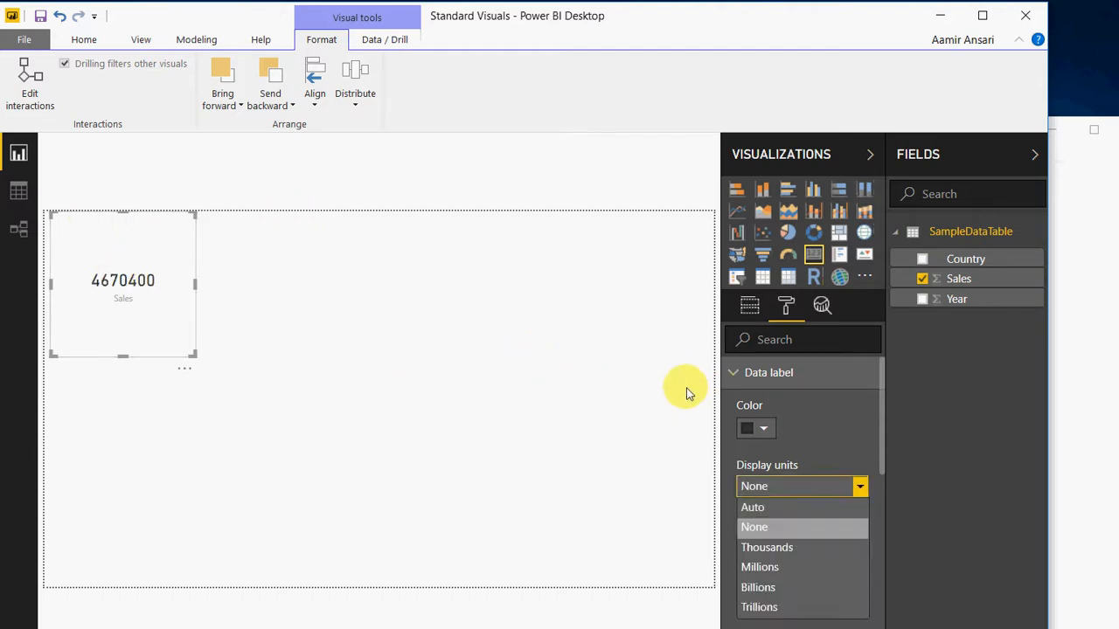
pyautogui.click(766, 547)
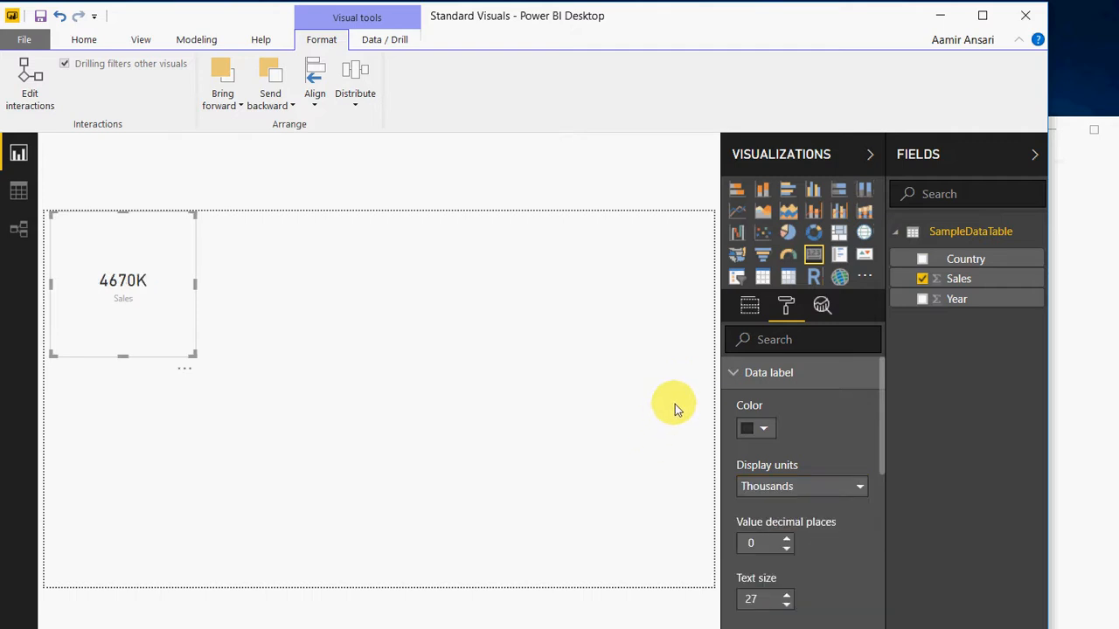
pyautogui.click(801, 486)
pyautogui.click(769, 567)
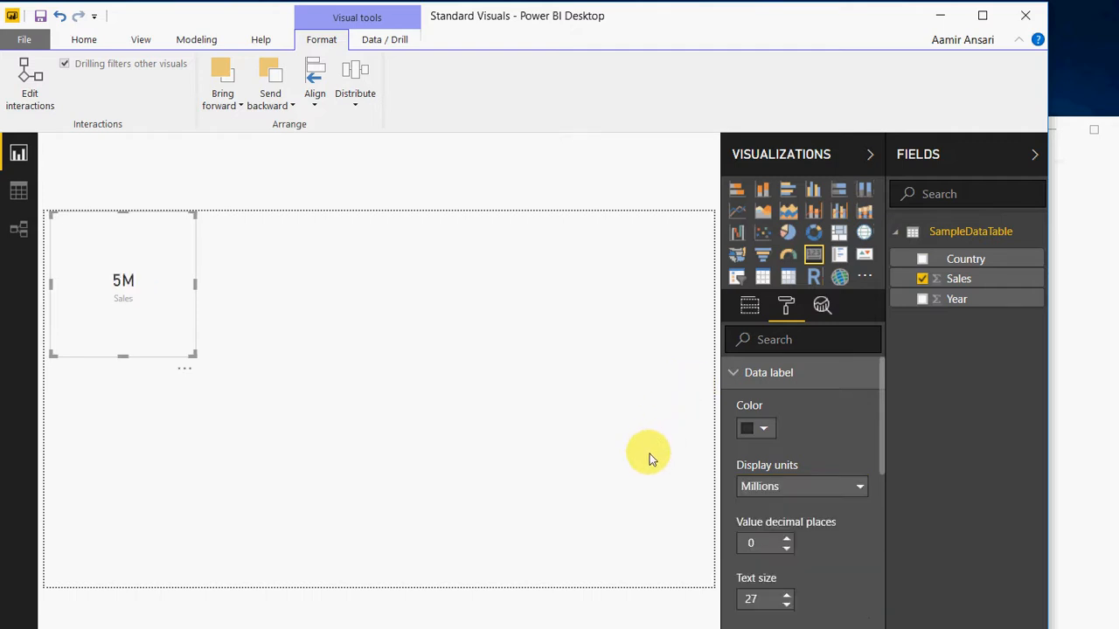
pyautogui.click(801, 486)
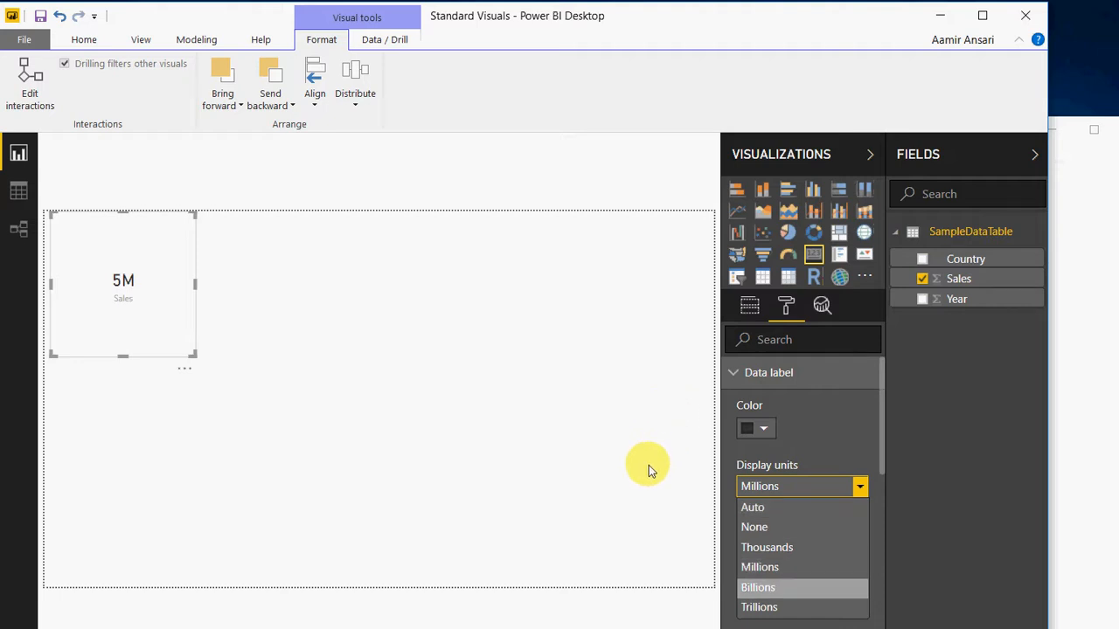
pyautogui.click(767, 587)
pyautogui.click(860, 486)
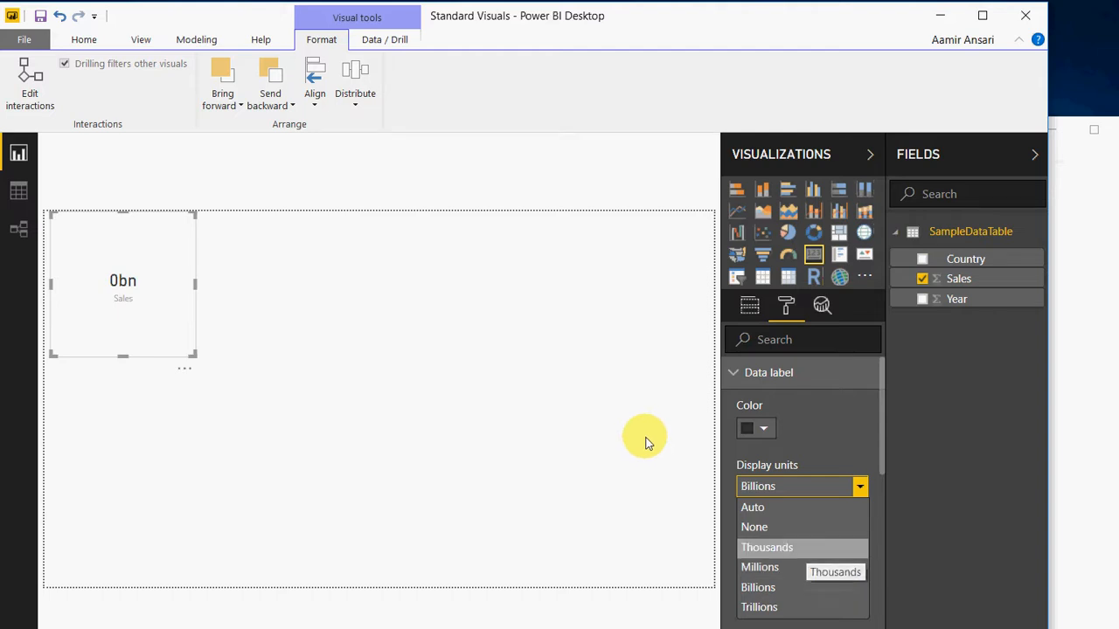
pyautogui.click(766, 547)
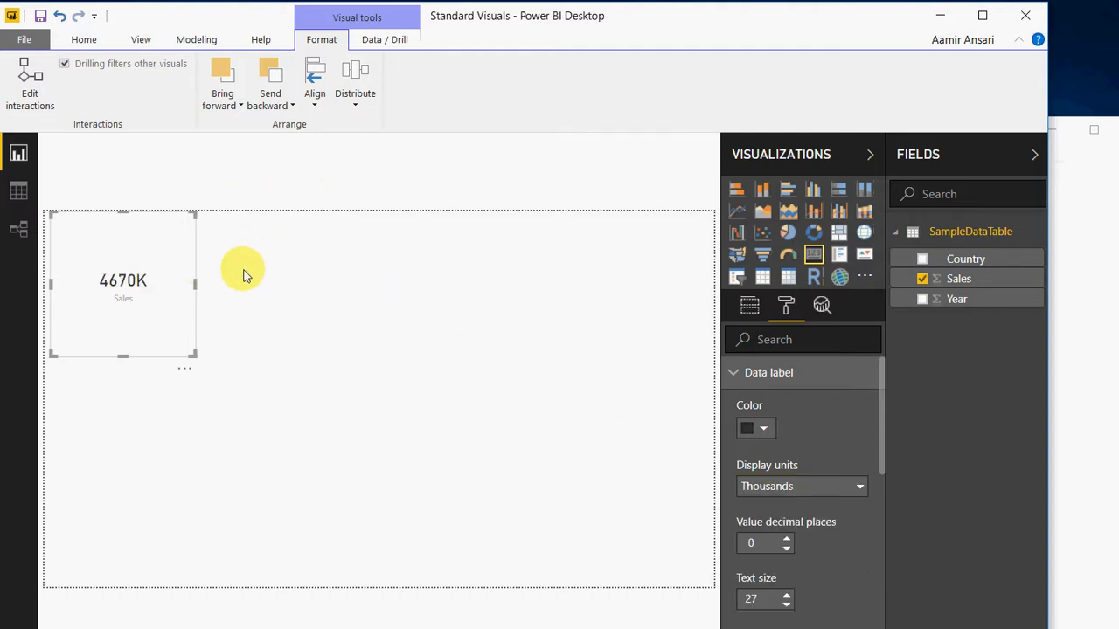
# - Try the Millions display unit on the Sales card's data label, and settle on Auto
pyautogui.click(802, 486)
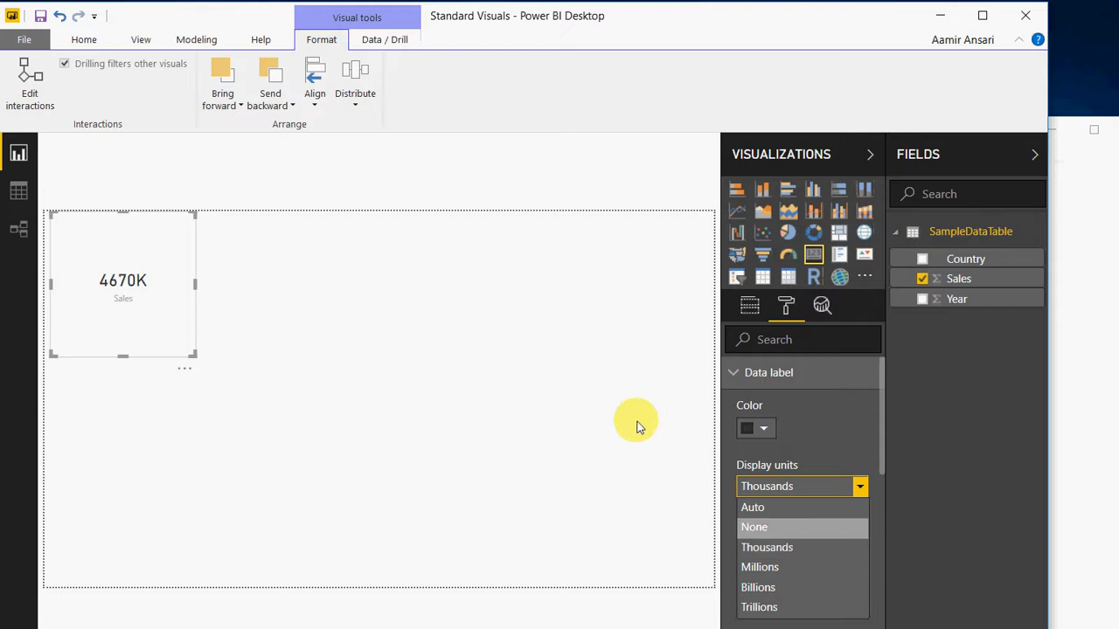
pyautogui.press('Down')
pyautogui.press('Down')
pyautogui.press('Return')
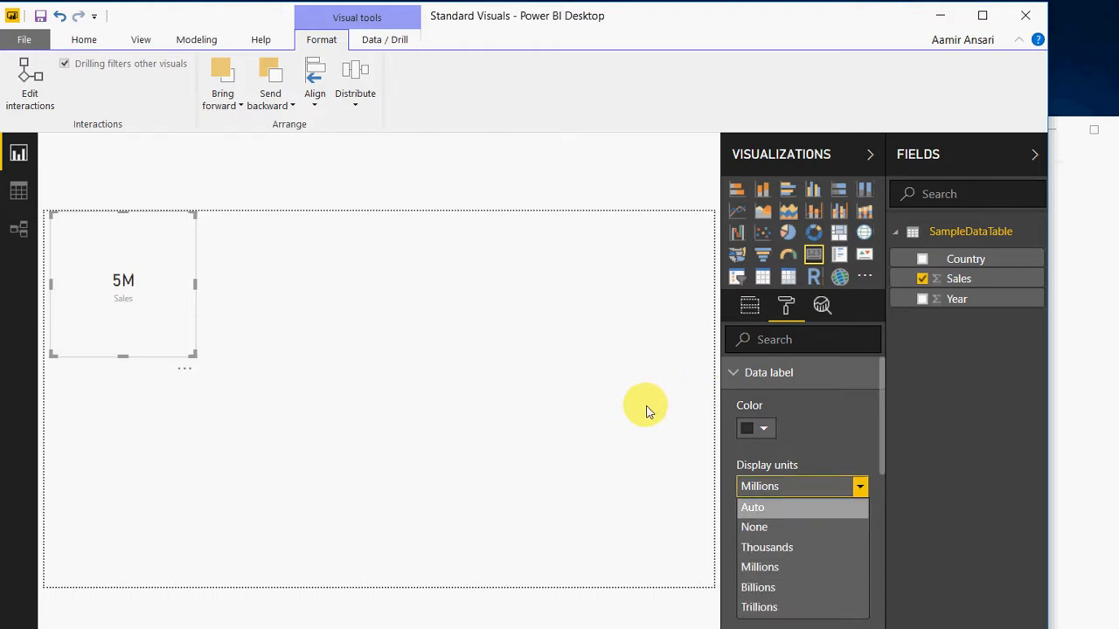
pyautogui.press('Return')
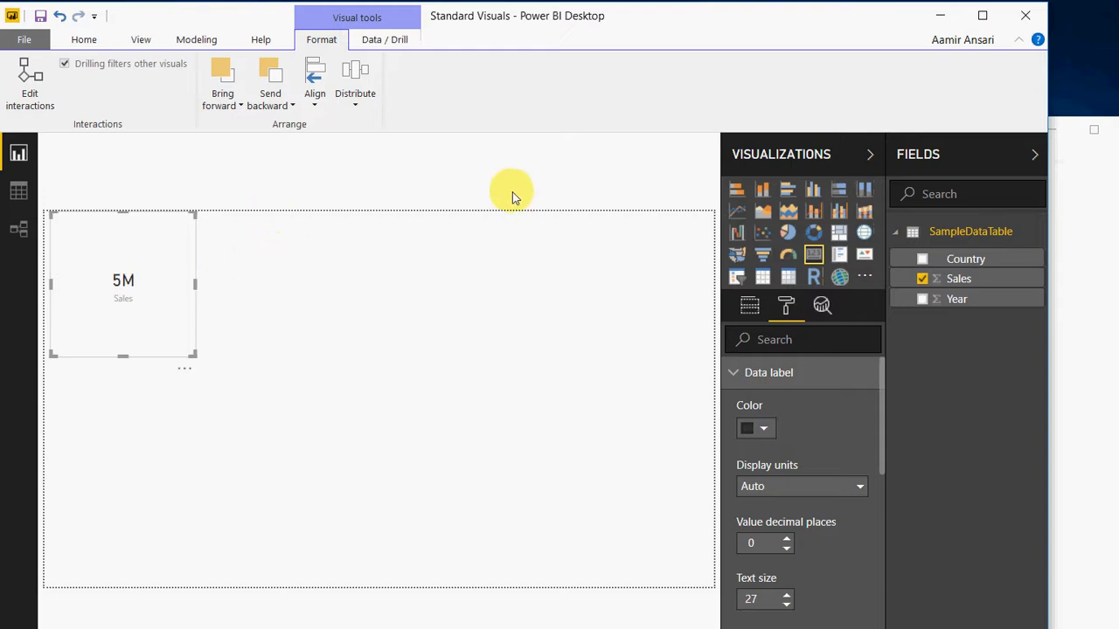
# - Build a line chart beside the Sales card, with Year as axis and Sales as values
pyautogui.click(470, 267)
pyautogui.click(736, 211)
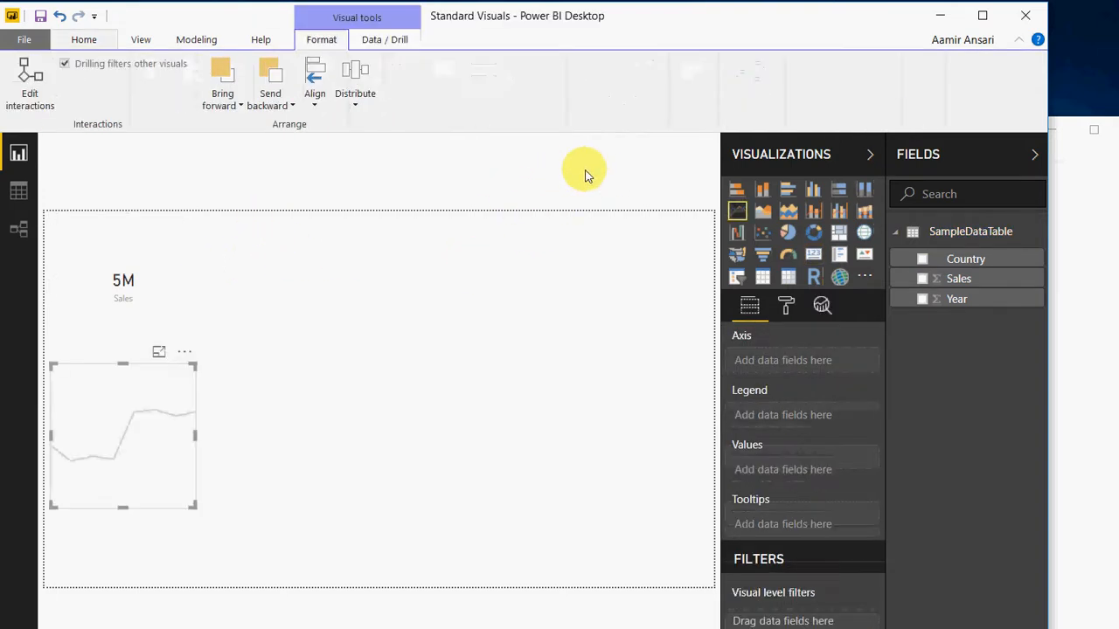
pyautogui.moveTo(112, 339); pyautogui.dragTo(250, 215)
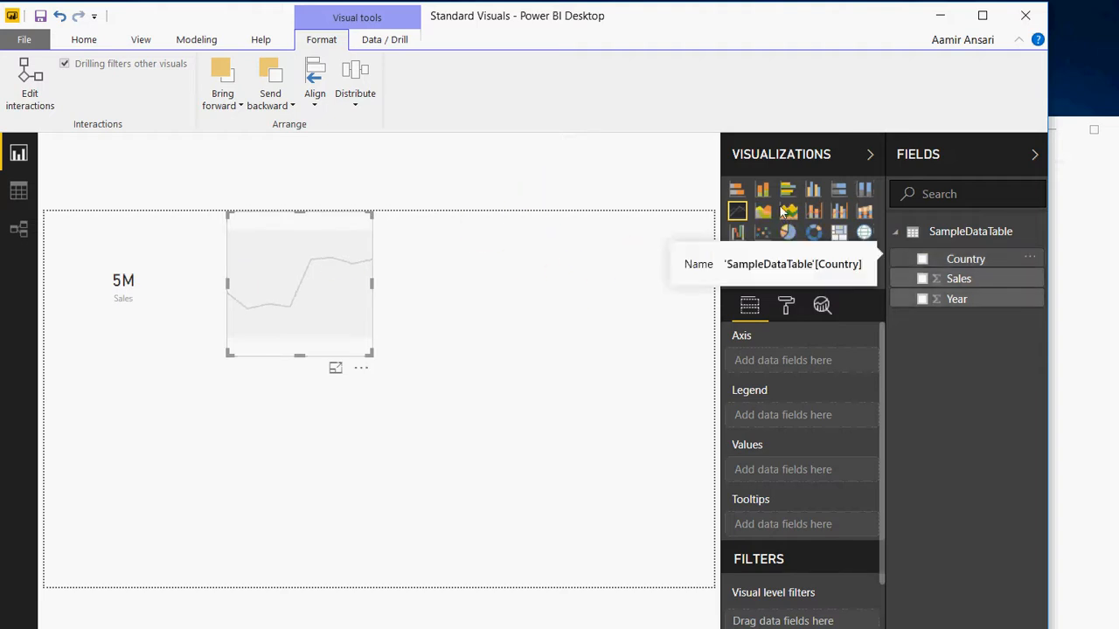
pyautogui.moveTo(974, 299)
pyautogui.mouseDown()
pyautogui.moveTo(850, 347)
pyautogui.moveTo(804, 349)
pyautogui.mouseUp()
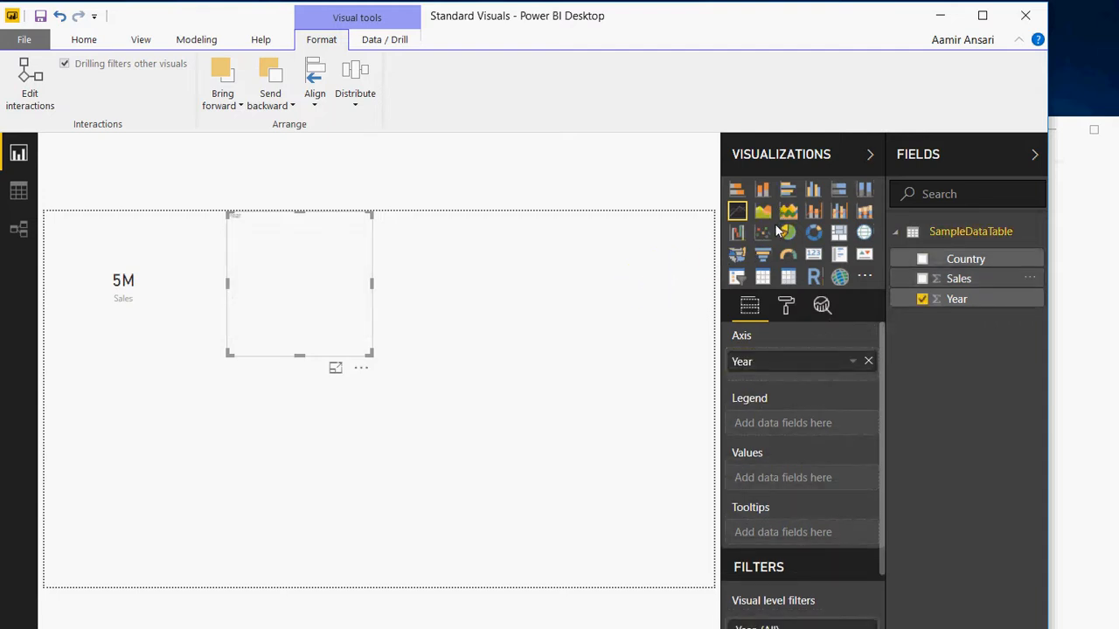
pyautogui.moveTo(958, 279)
pyautogui.mouseDown()
pyautogui.moveTo(740, 450)
pyautogui.moveTo(778, 479)
pyautogui.mouseUp()
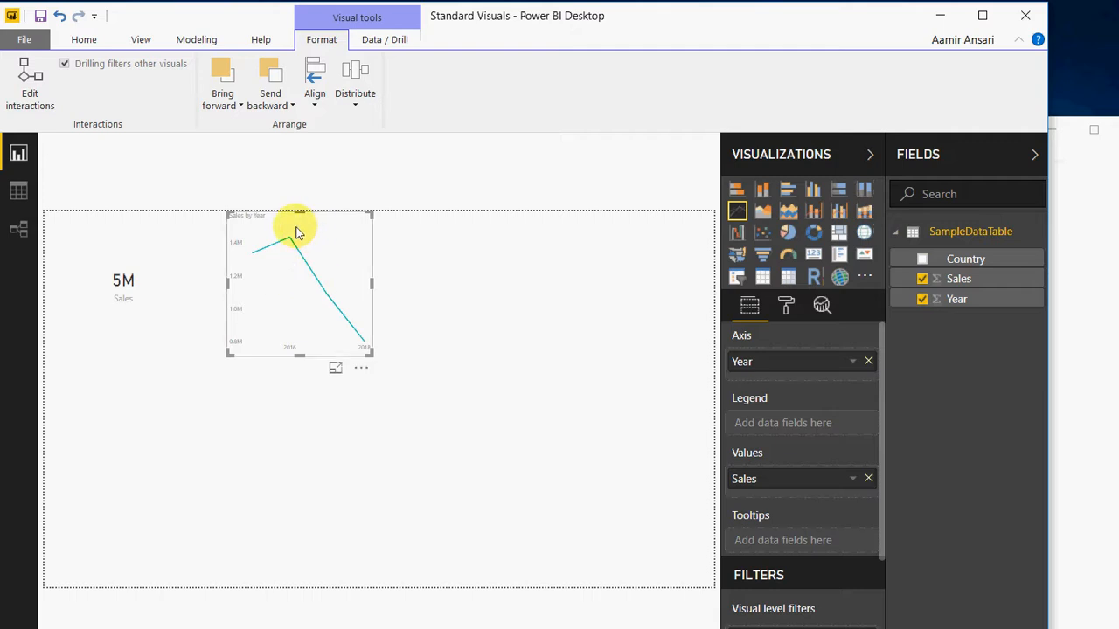
# - Widen the line chart to span nearly the whole page and move it below the Sales card
pyautogui.moveTo(372, 283); pyautogui.dragTo(677, 283)
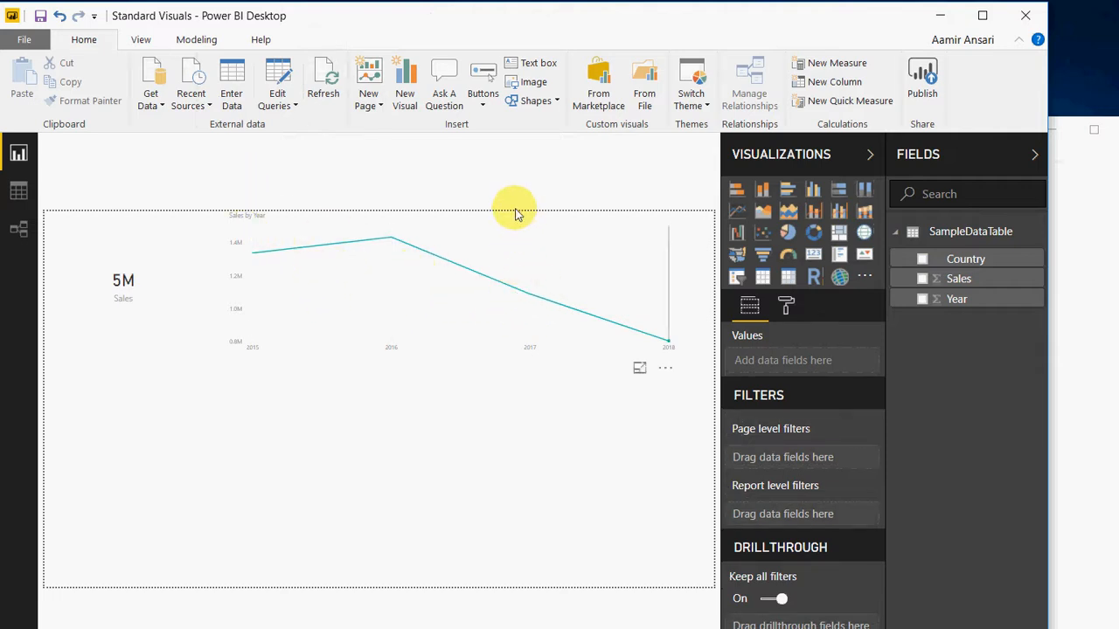
pyautogui.moveTo(537, 302); pyautogui.dragTo(552, 324)
pyautogui.click(552, 328)
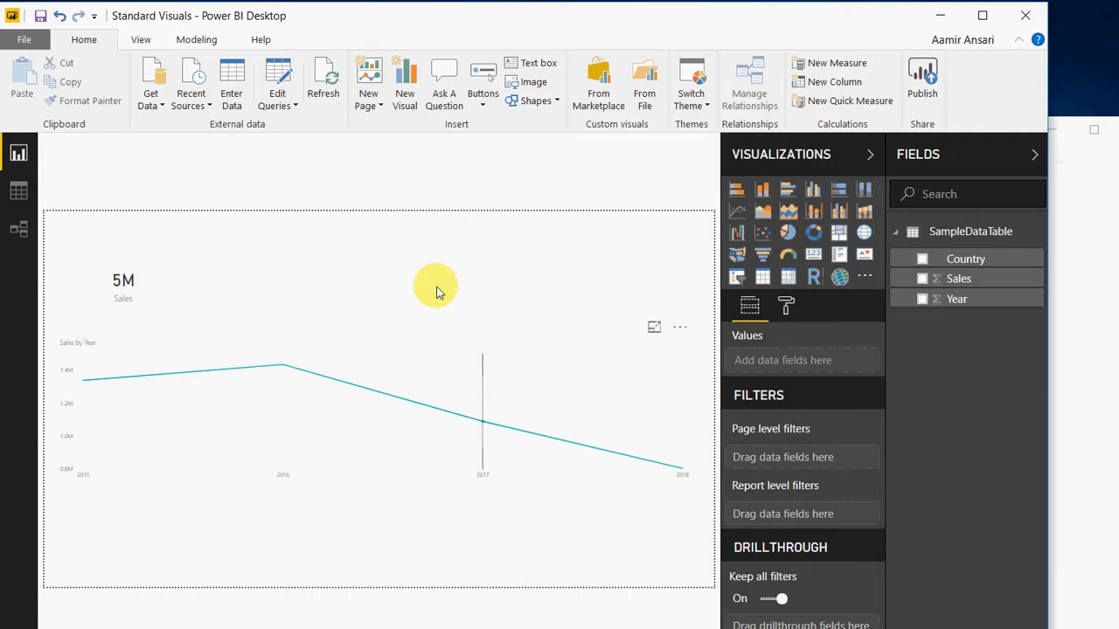
# - Add Country as the legend of the line chart
pyautogui.click(680, 327)
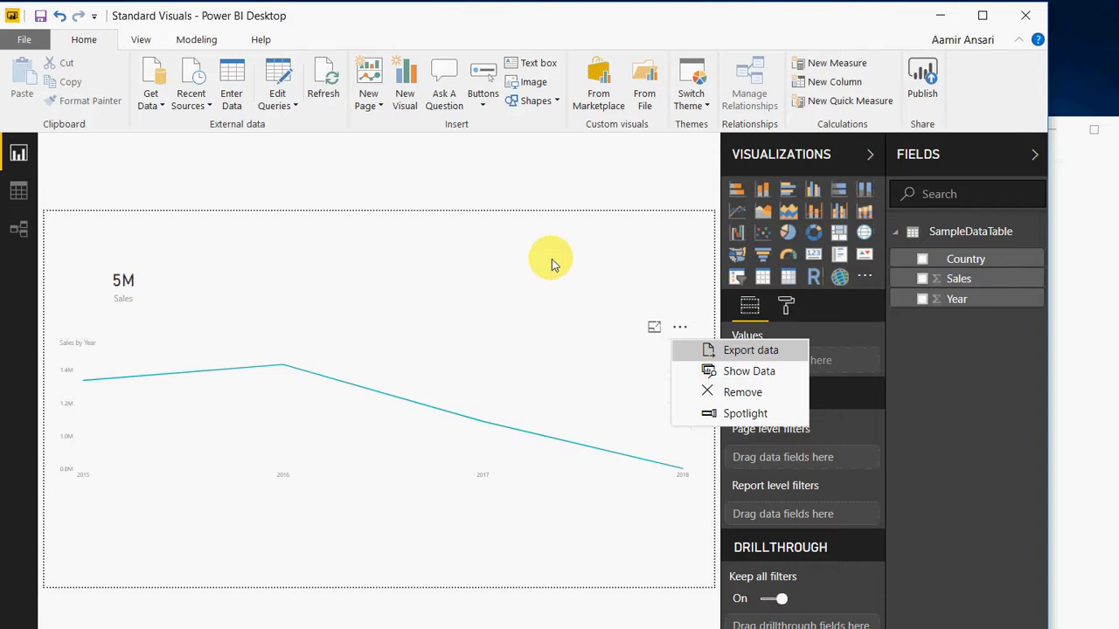
pyautogui.moveTo(984, 259)
pyautogui.mouseDown()
pyautogui.moveTo(965, 287)
pyautogui.moveTo(990, 235)
pyautogui.mouseUp()
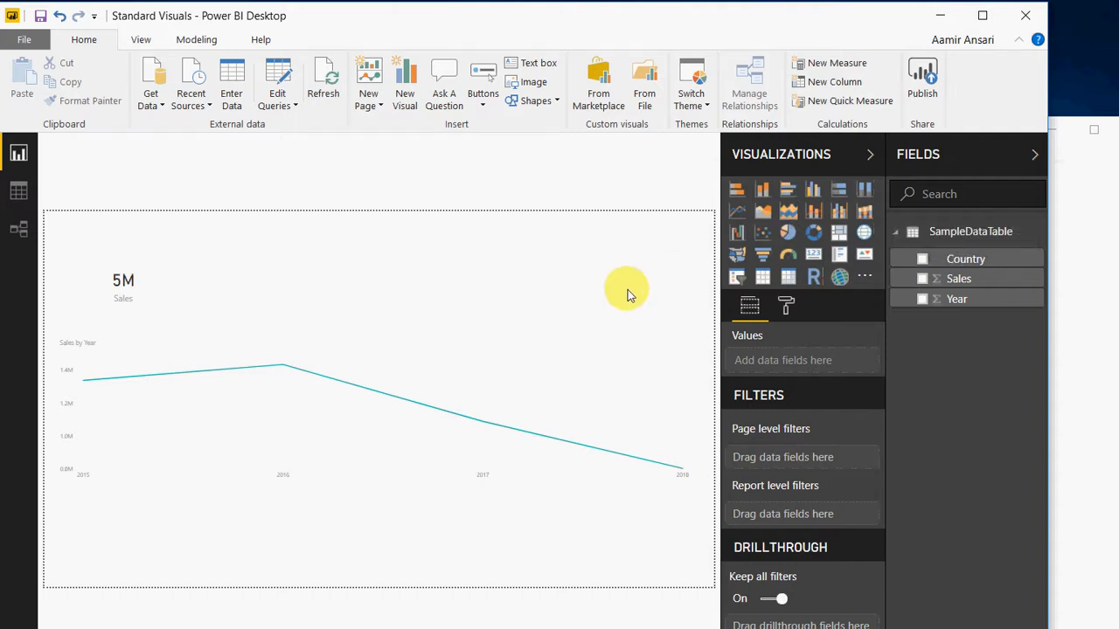
pyautogui.click(453, 305)
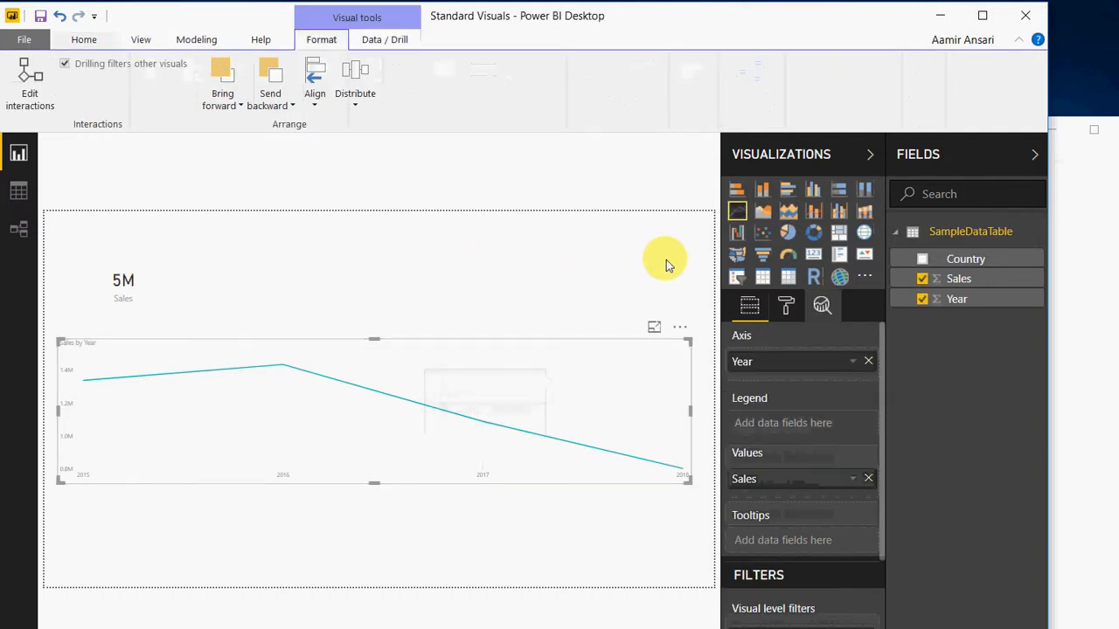
pyautogui.moveTo(966, 258); pyautogui.dragTo(652, 332)
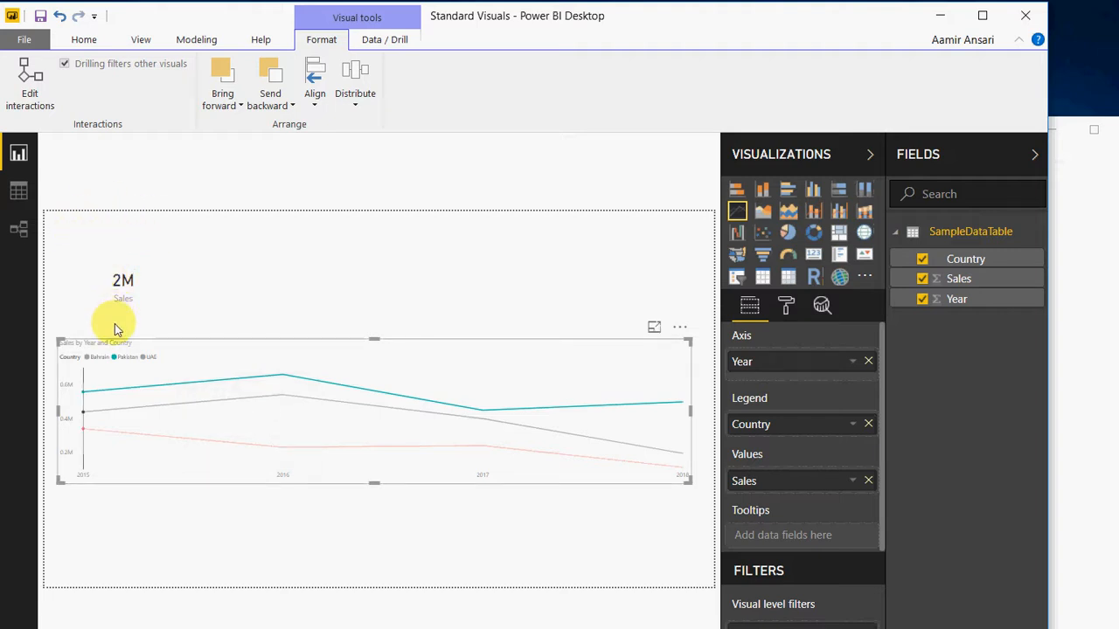
# - Cross-filter the Sales card by Pakistan, UAE and Bahrain in turn from the line chart's legend, and clear the selection
pyautogui.click(116, 327)
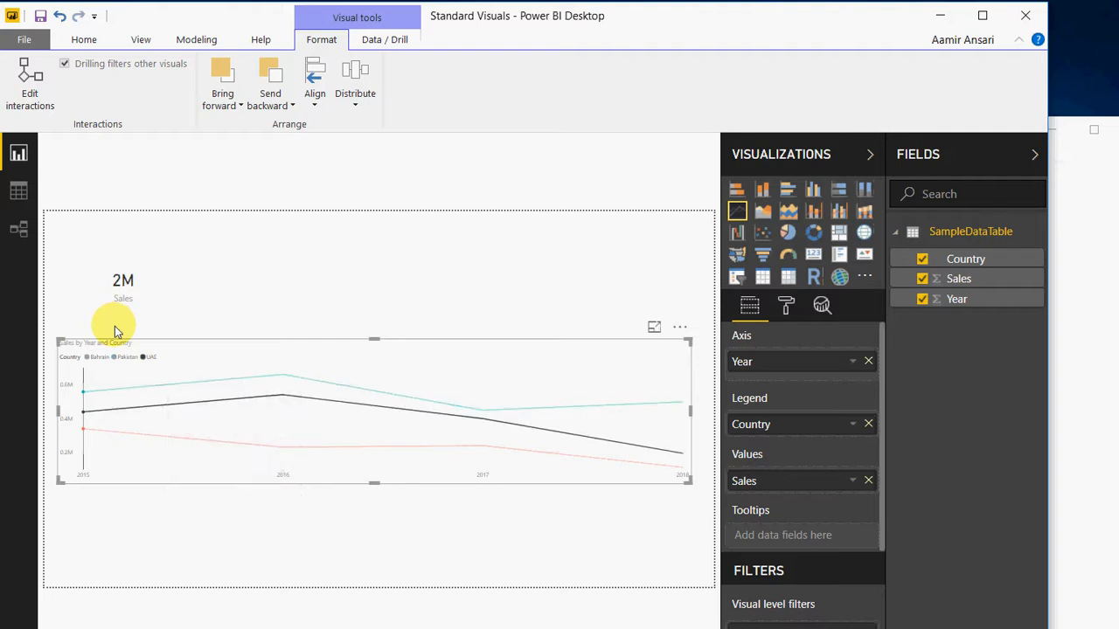
pyautogui.click(120, 357)
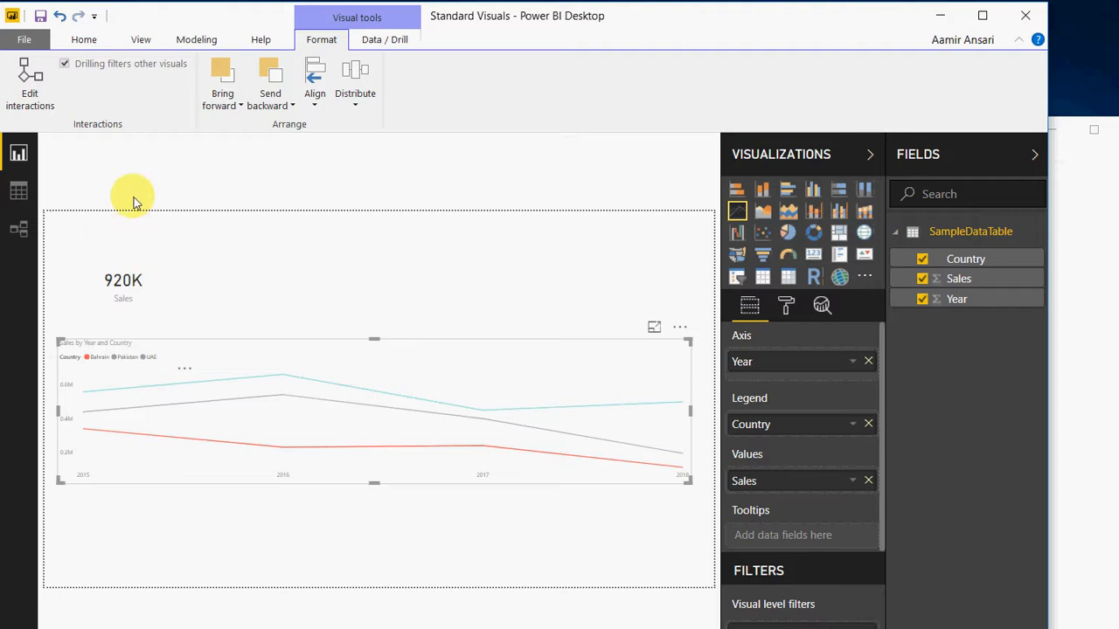
pyautogui.click(103, 351)
# - Reduce the Sales card's height so it clears the line chart, and place a copy of the card beside it
pyautogui.click(100, 254)
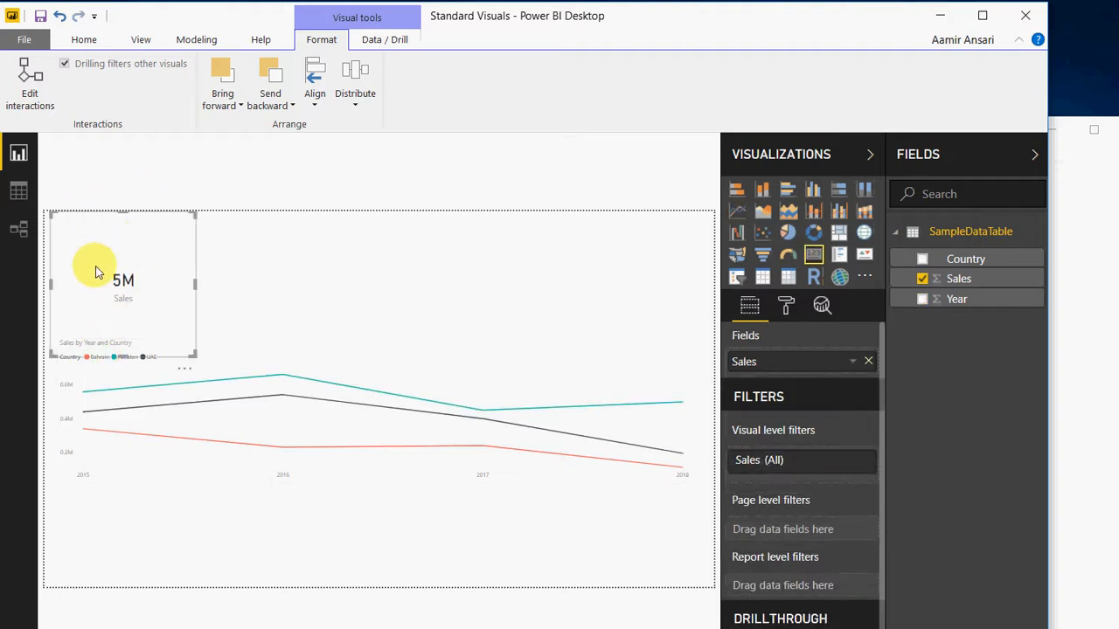
pyautogui.moveTo(100, 287); pyautogui.dragTo(104, 259)
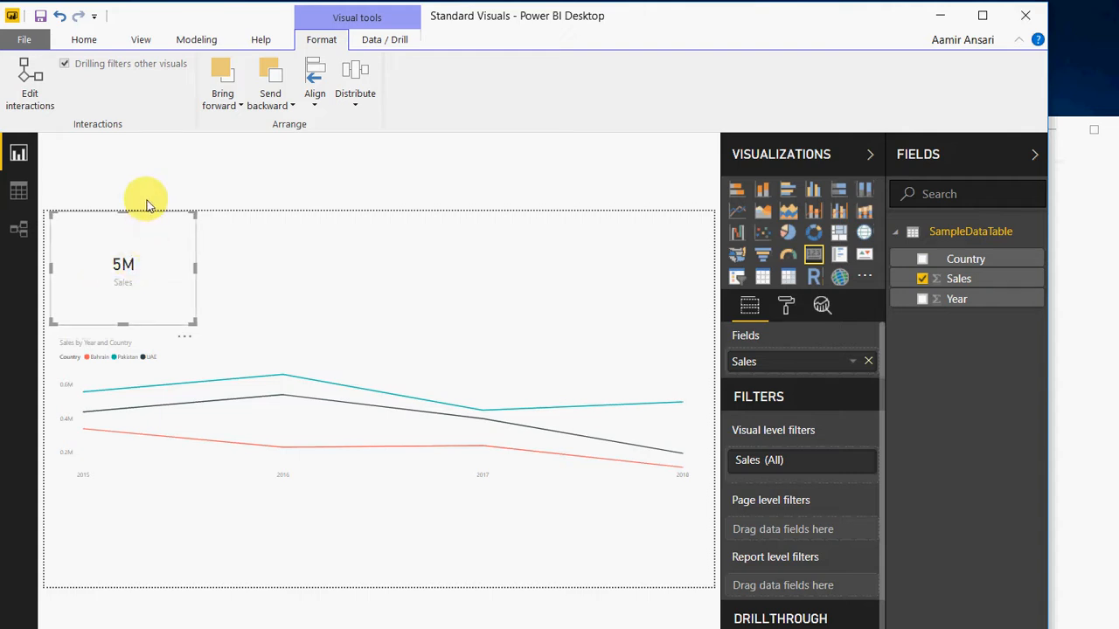
pyautogui.hotkey('ctrl', 'v')
pyautogui.moveTo(146, 203); pyautogui.dragTo(239, 197)
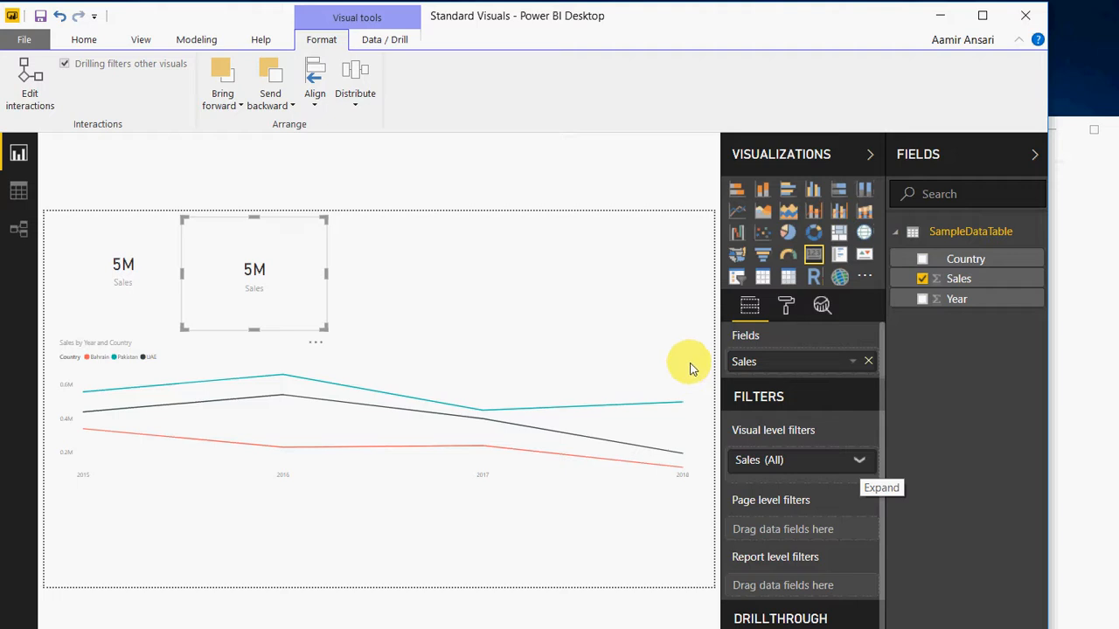
# - Filter the copied card by Country to Bahrain only and rename its Sales field as Bahrain
pyautogui.moveTo(966, 258); pyautogui.dragTo(643, 377)
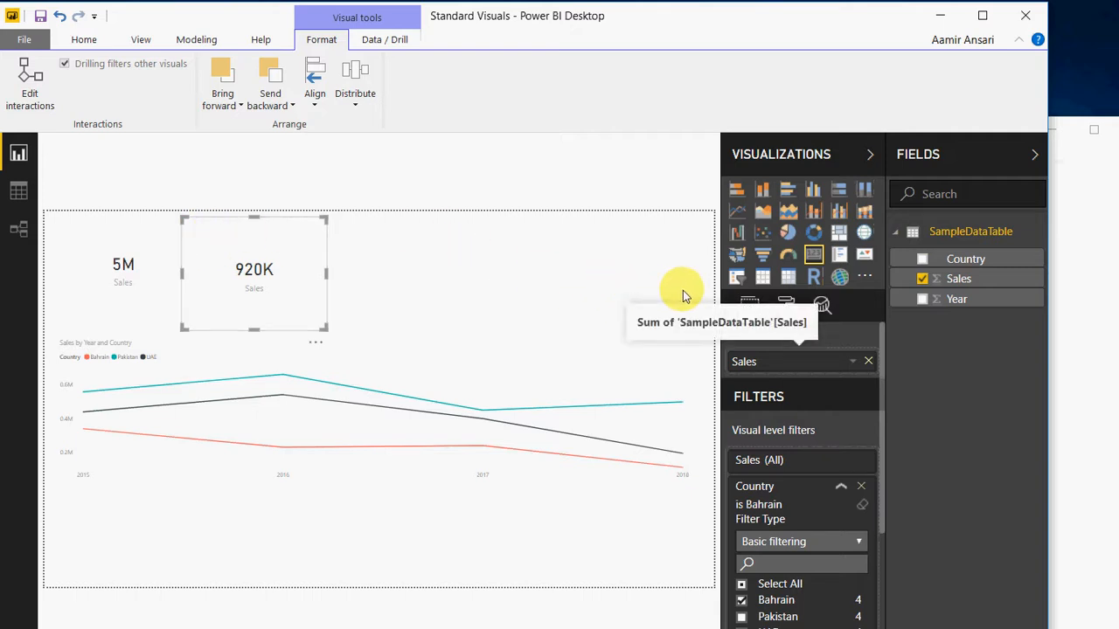
pyautogui.click(853, 362)
pyautogui.click(909, 404)
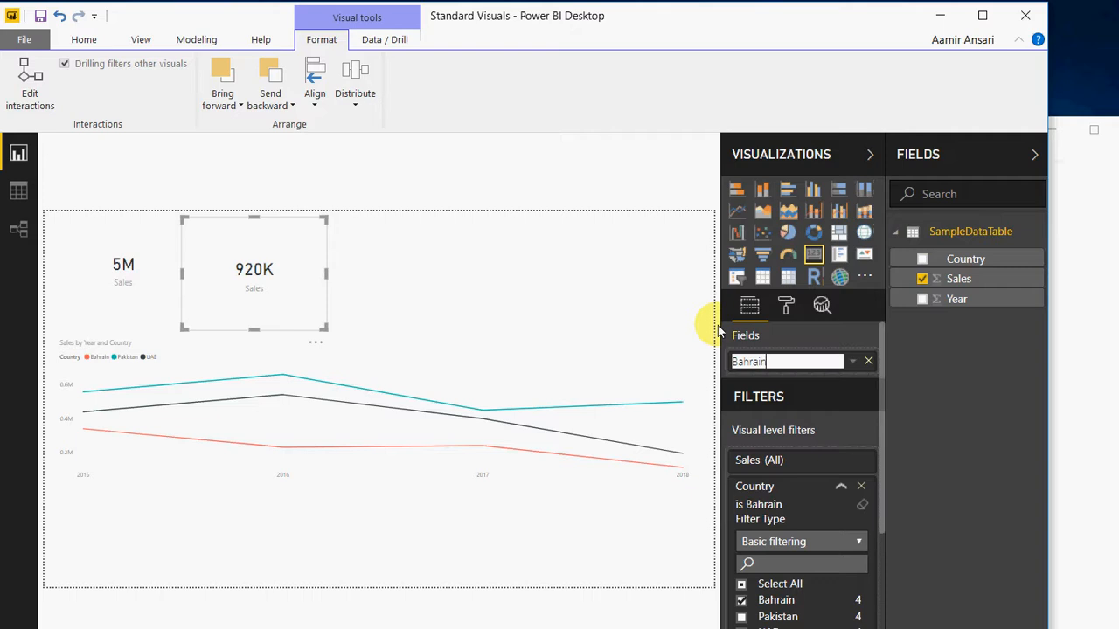
pyautogui.write('Bahrain')
pyautogui.click(450, 252)
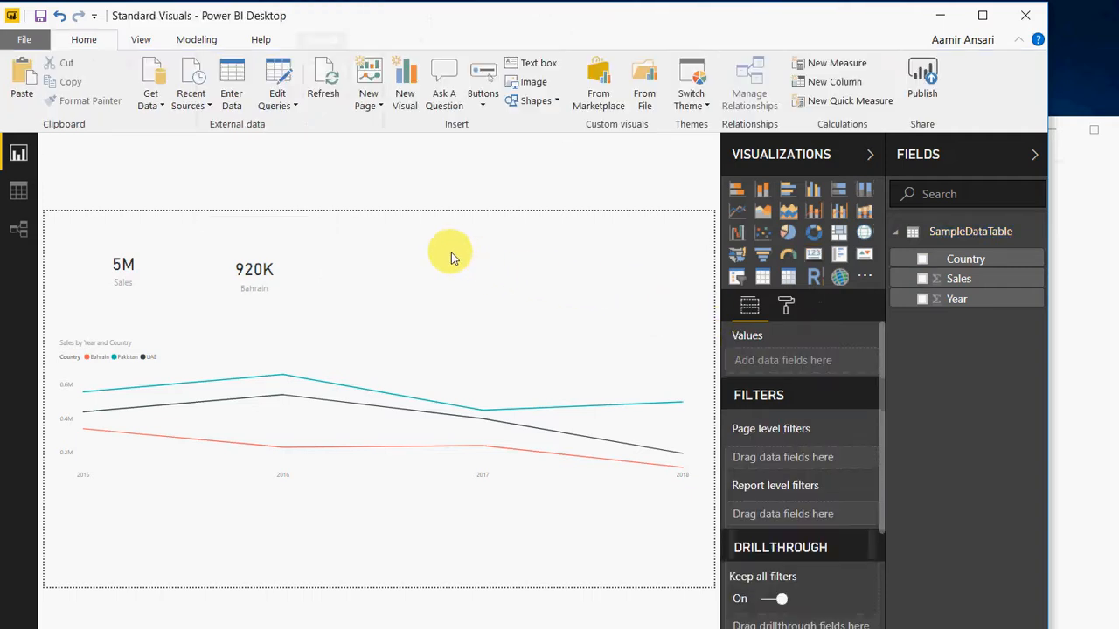
# - Format the Bahrain card's category label with a dark red color and a text size of 19
pyautogui.click(231, 217)
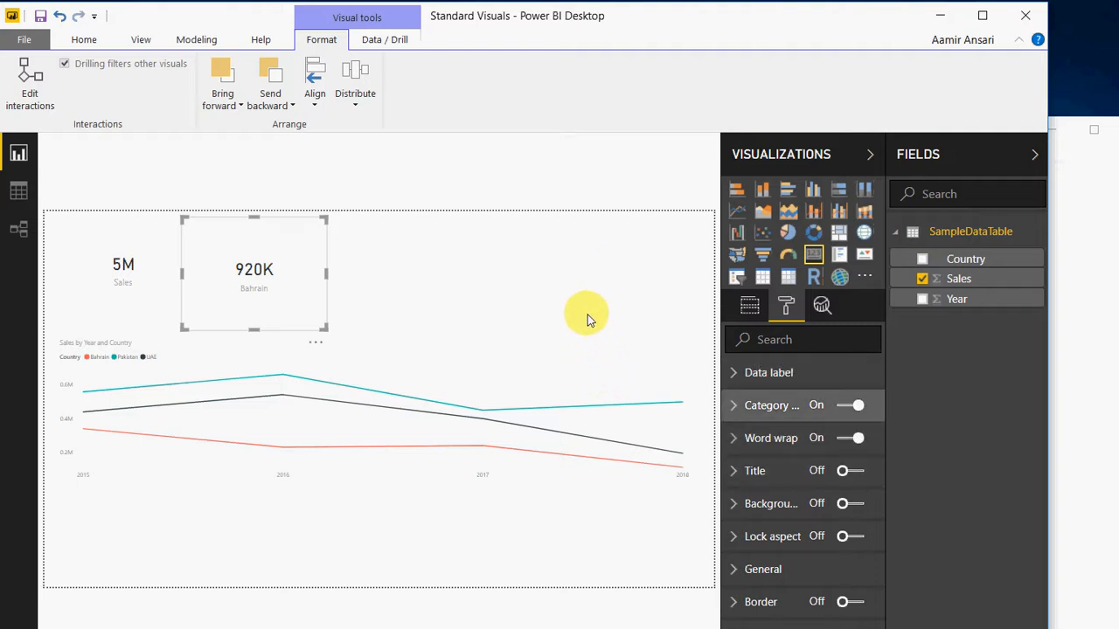
pyautogui.click(735, 406)
pyautogui.click(766, 459)
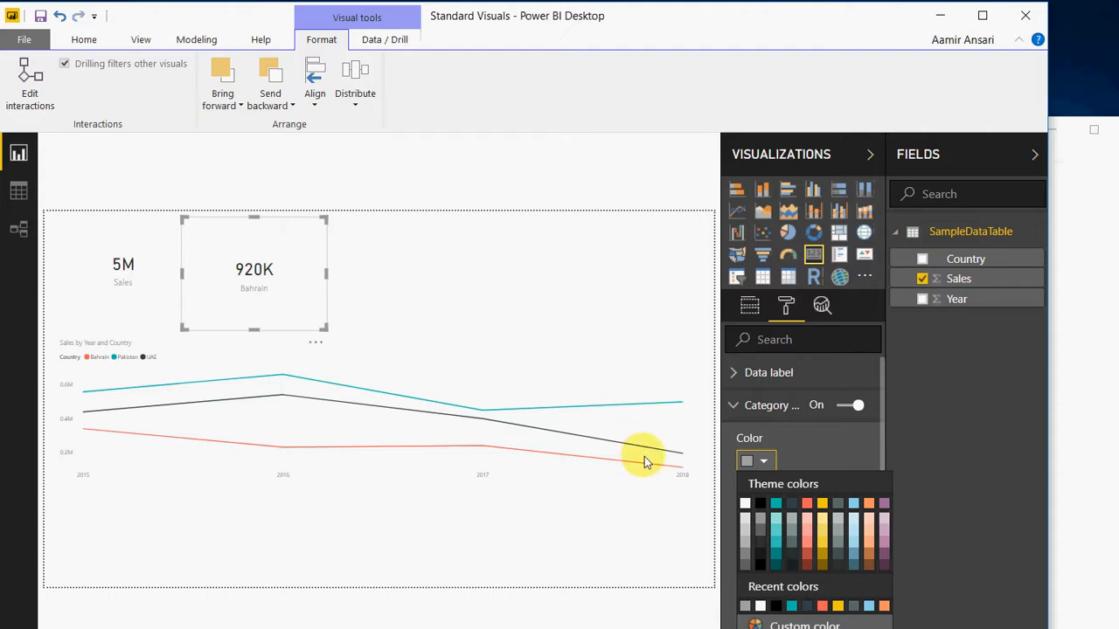
pyautogui.click(806, 553)
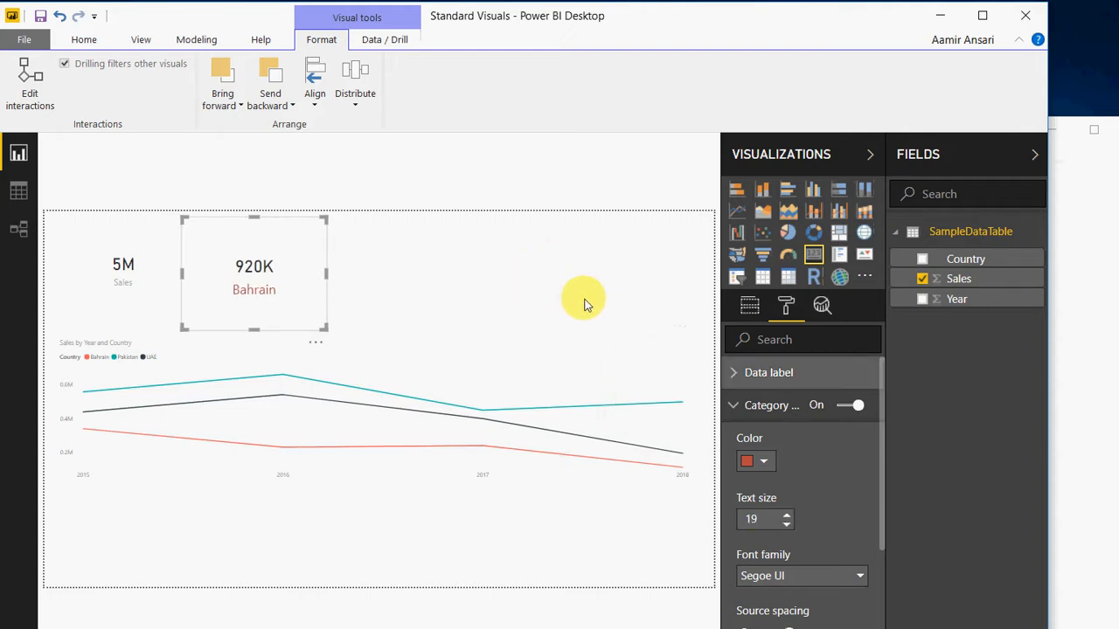
# - Color the Bahrain card's data label in the light red theme color that matches the Bahrain line
pyautogui.click(735, 373)
pyautogui.click(756, 428)
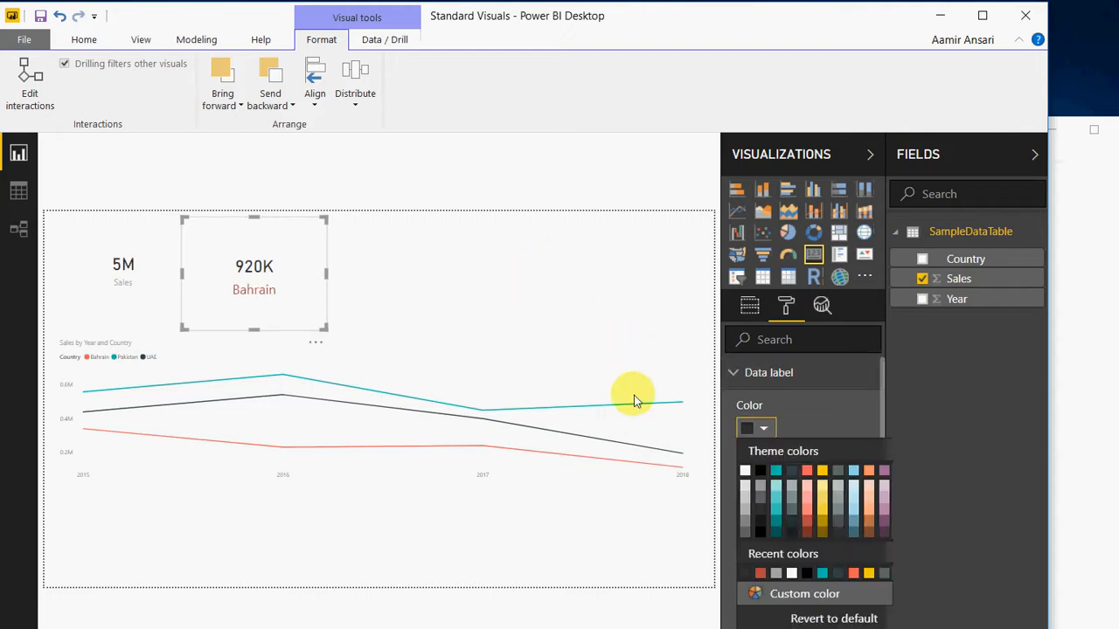
pyautogui.click(807, 470)
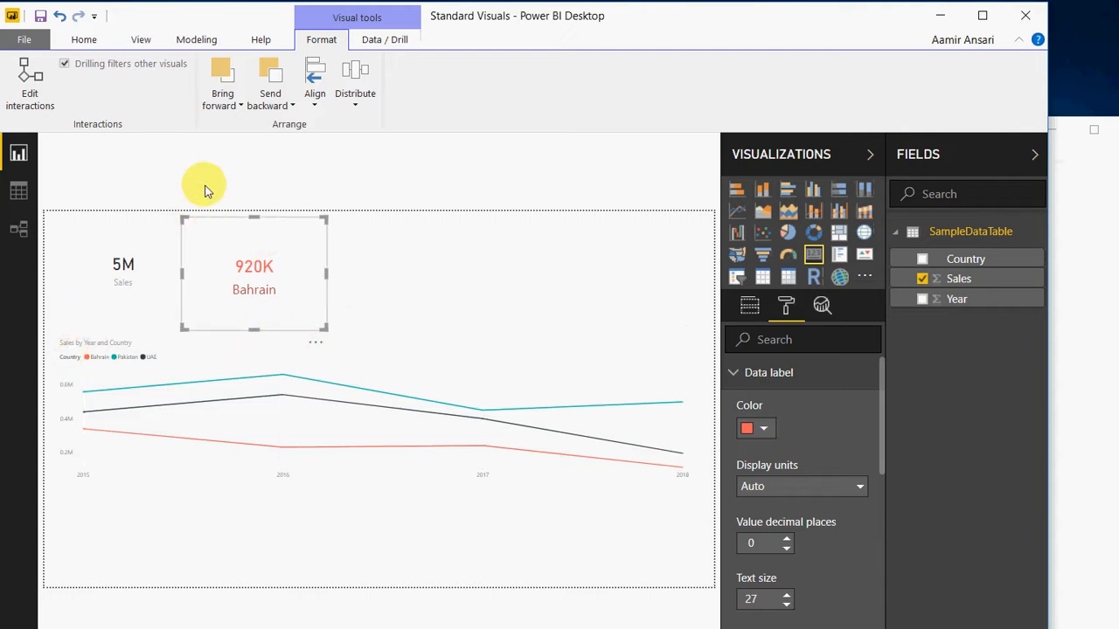
# - Make two copies of the Bahrain card and place them in a row beside the original, above the line chart
pyautogui.hotkey('ctrl', 'v')
pyautogui.moveTo(242, 219); pyautogui.dragTo(347, 184)
pyautogui.hotkey('ctrl', 'v')
pyautogui.moveTo(234, 223); pyautogui.dragTo(456, 190)
# - Set both the data label and the category label of the first copied Bahrain card to black
pyautogui.click(296, 190)
pyautogui.click(306, 194)
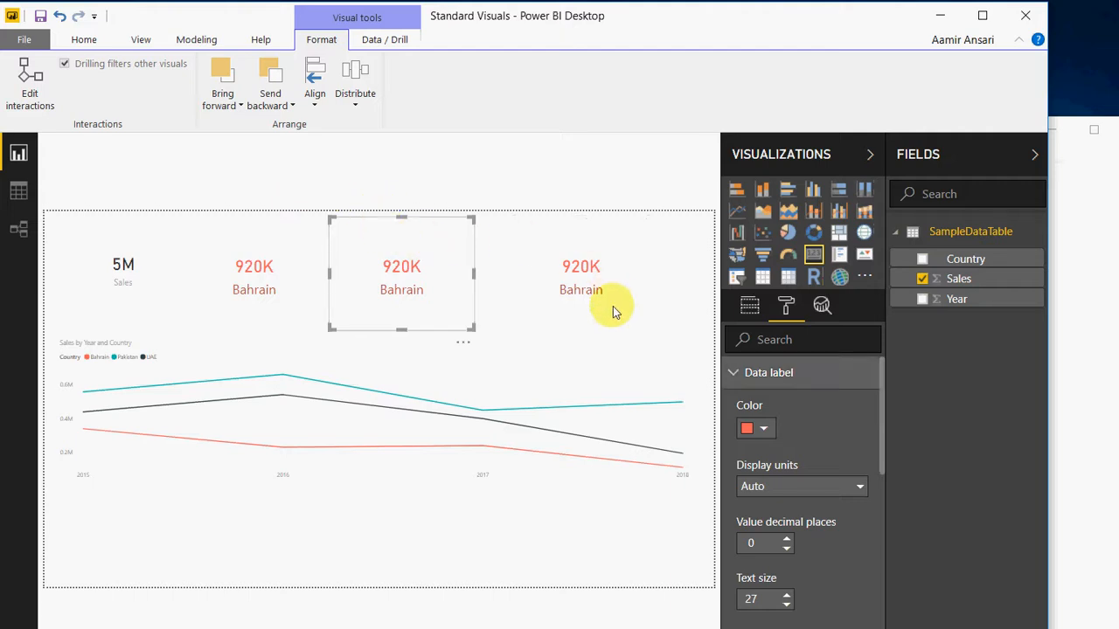
pyautogui.click(605, 376)
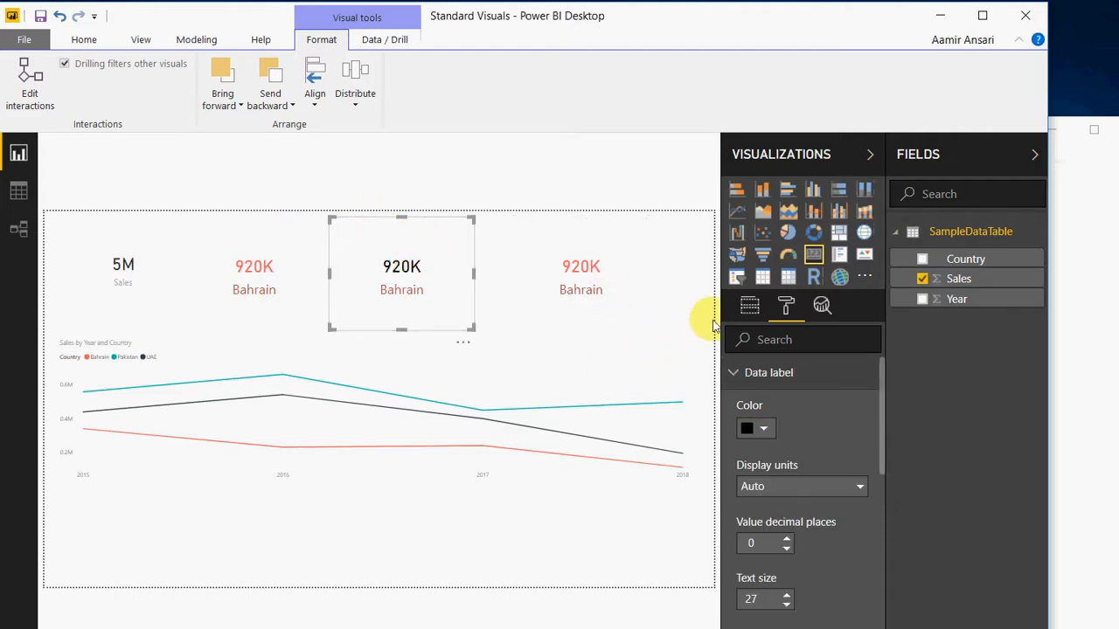
pyautogui.click(743, 373)
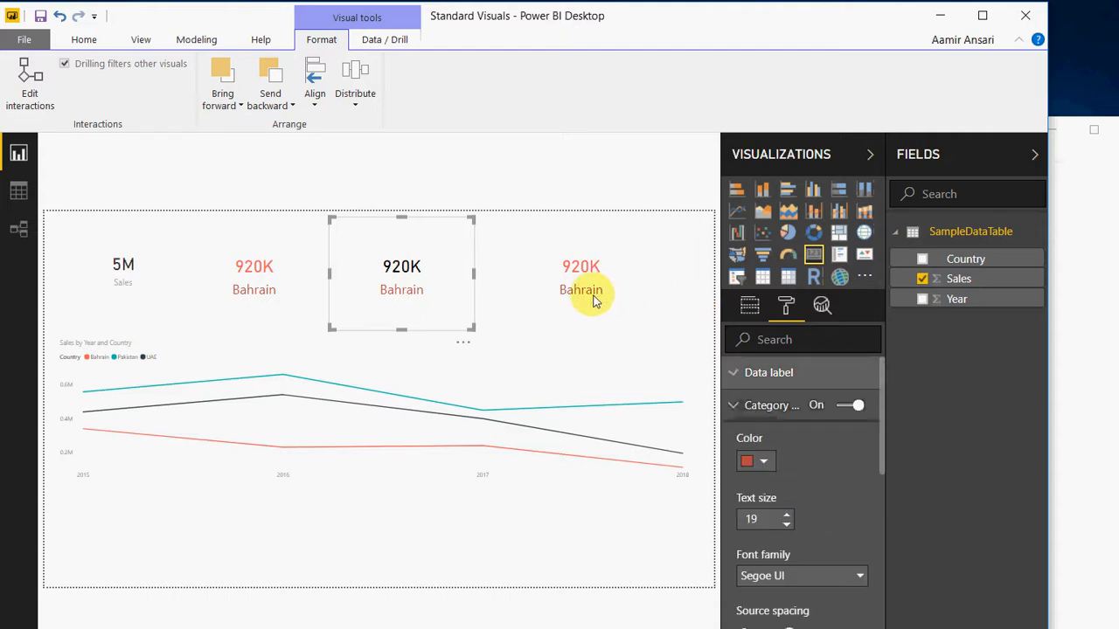
pyautogui.click(765, 462)
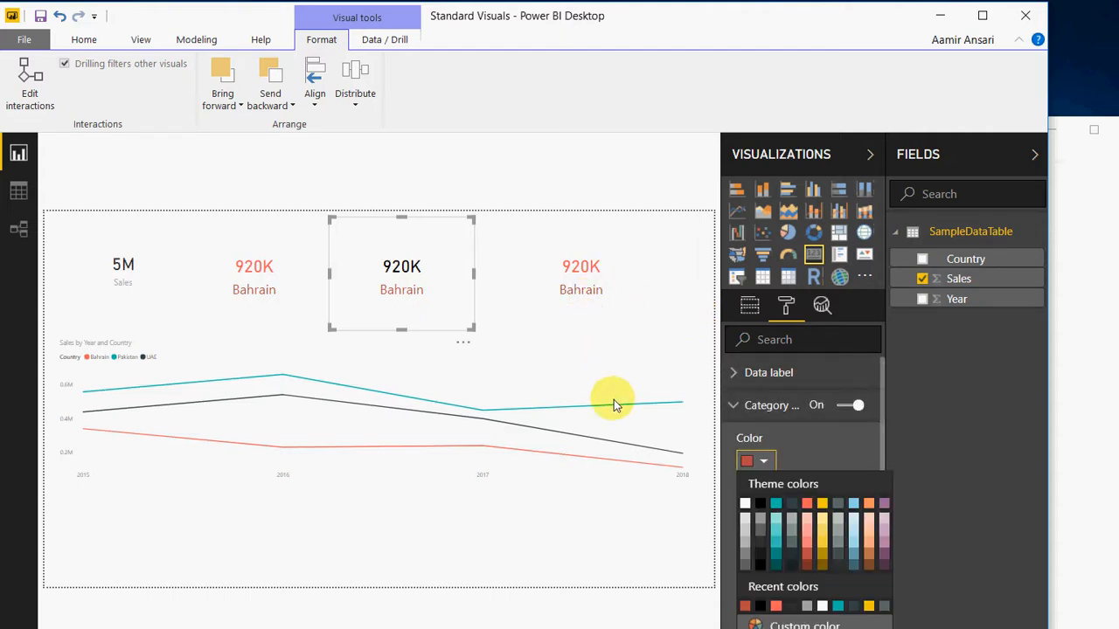
pyautogui.click(760, 504)
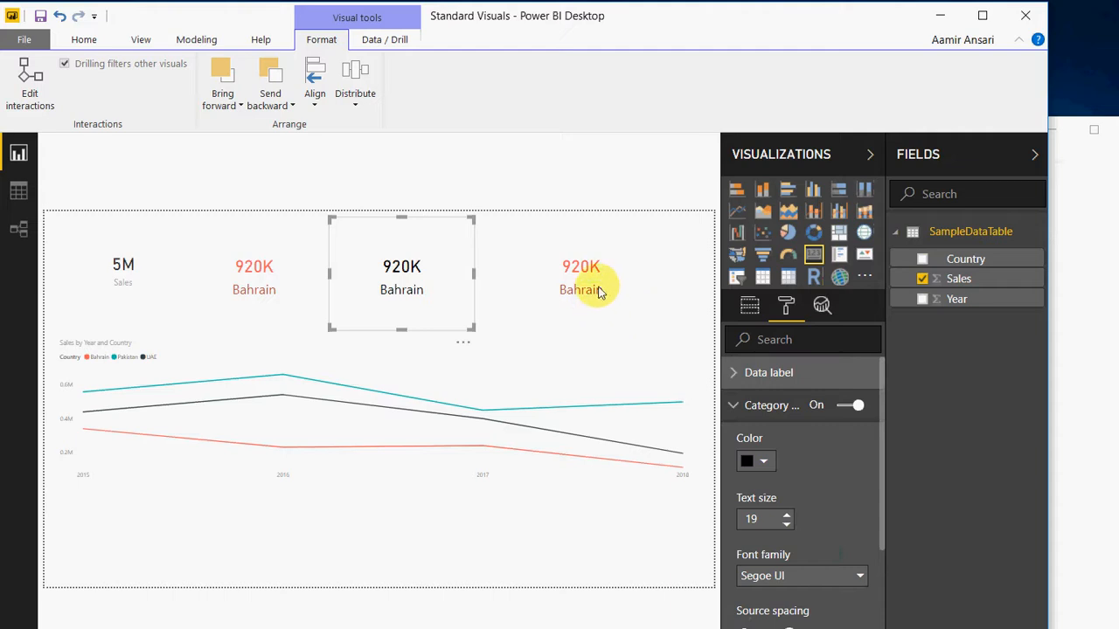
# - Change the Country filter of the card with black labels from Bahrain to UAE
pyautogui.click(750, 305)
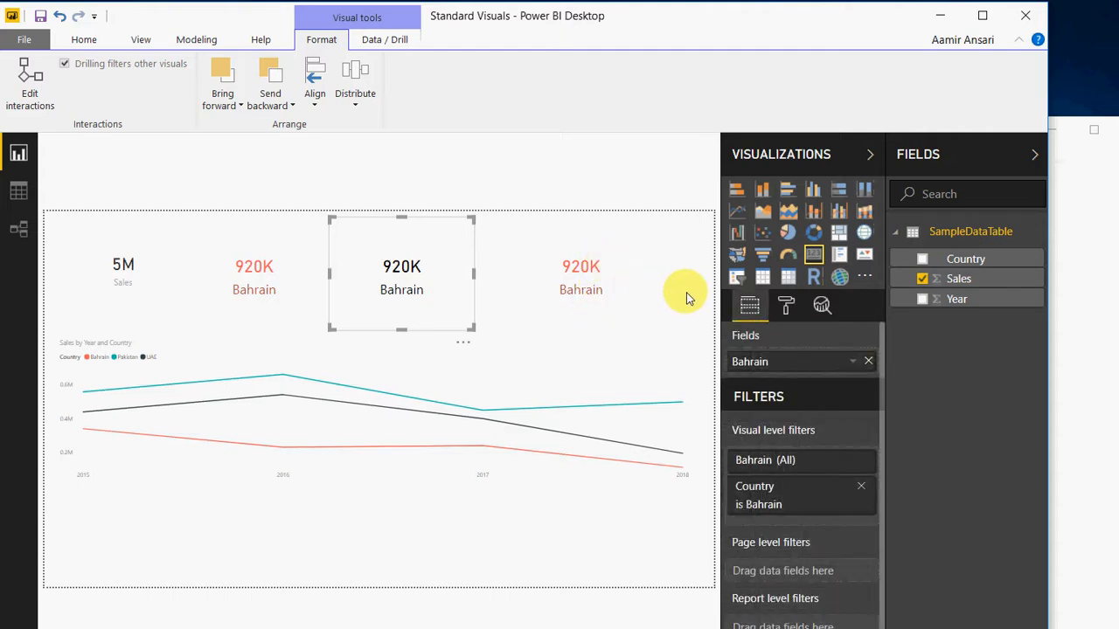
pyautogui.scroll(-1, 710, 324)
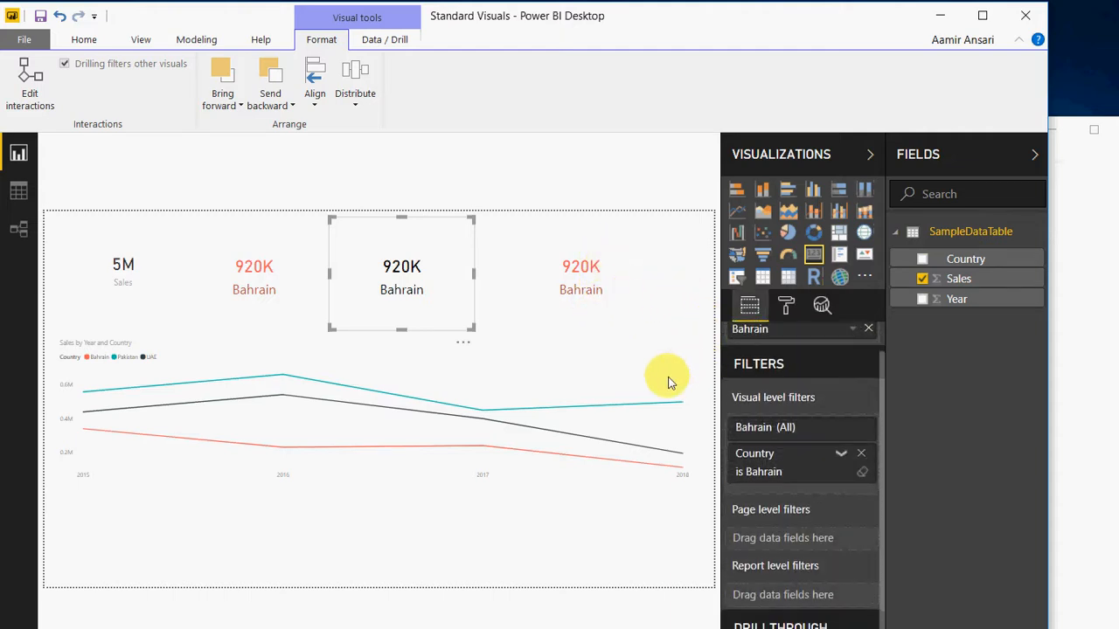
pyautogui.click(840, 454)
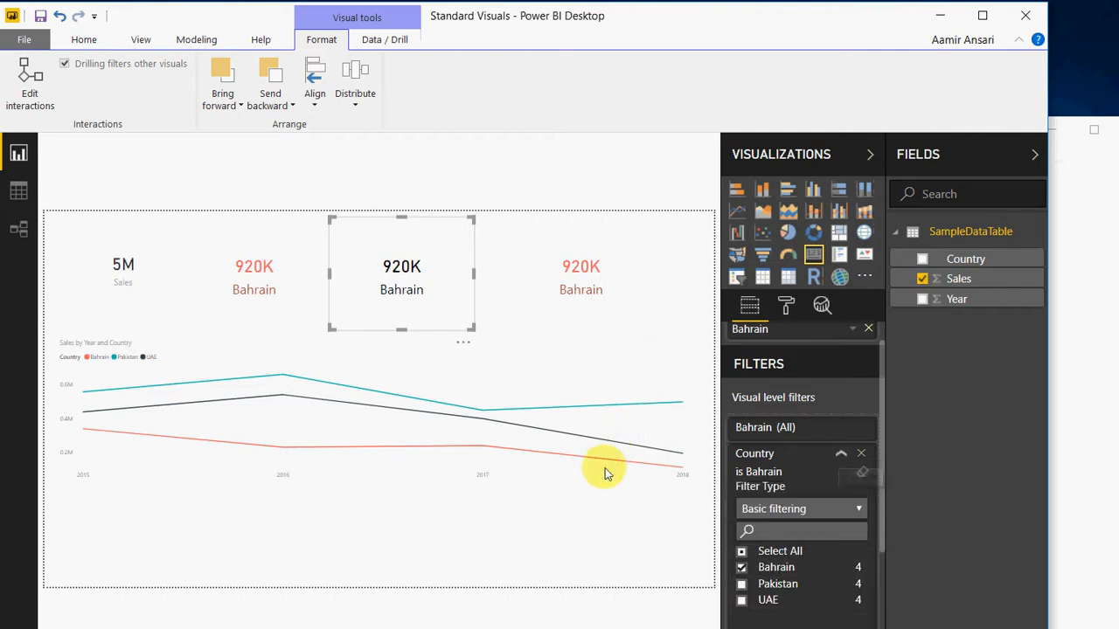
pyautogui.click(741, 600)
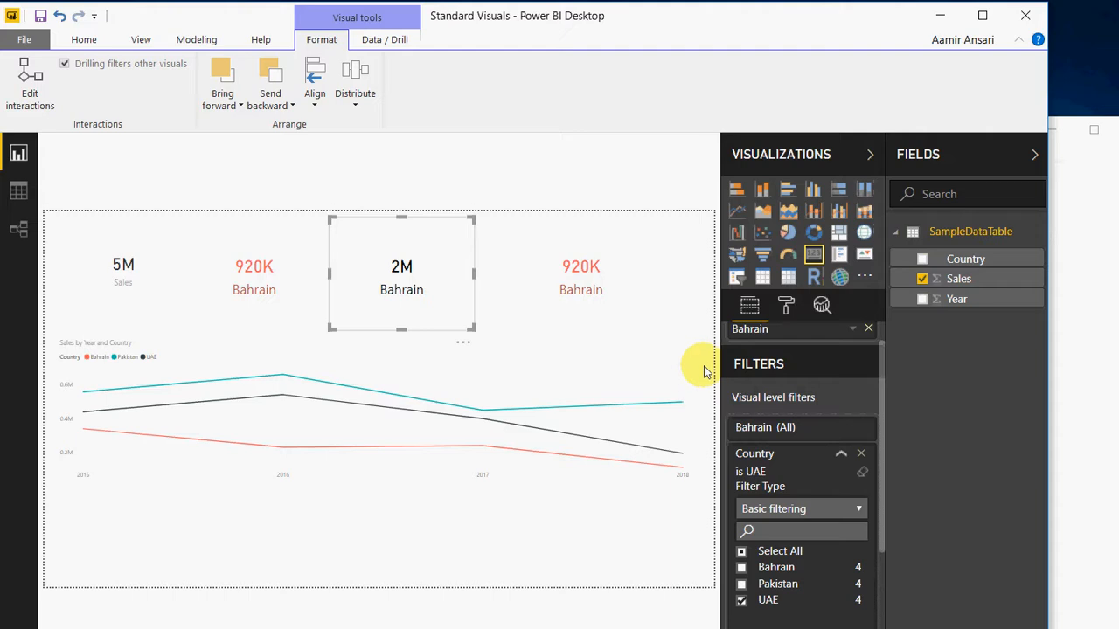
pyautogui.scroll(1, 799, 402)
pyautogui.click(852, 361)
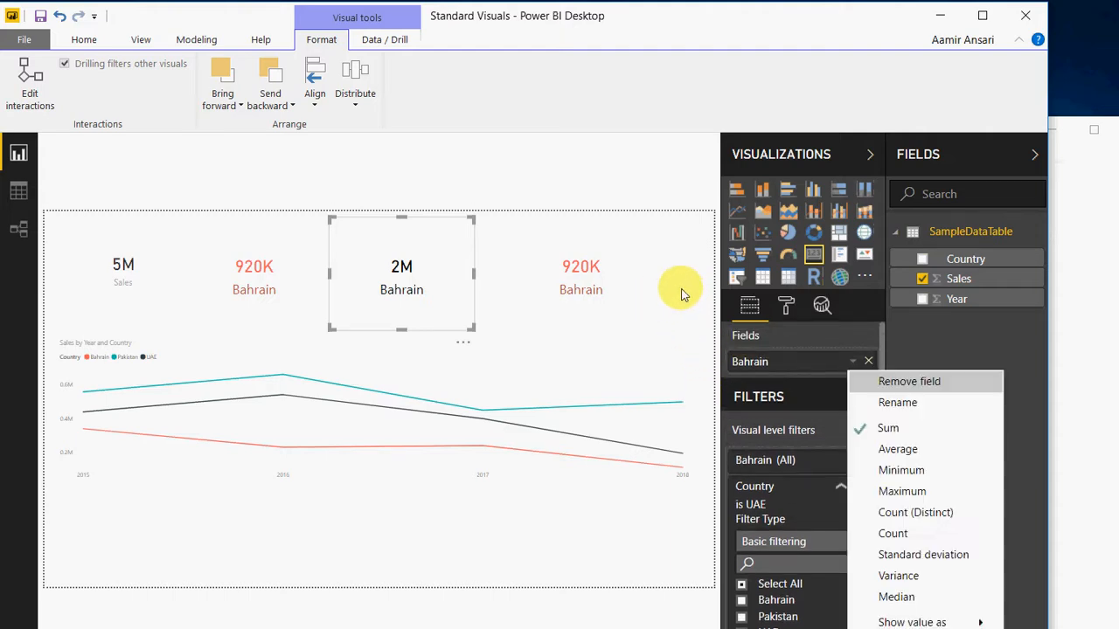
pyautogui.press('Return')
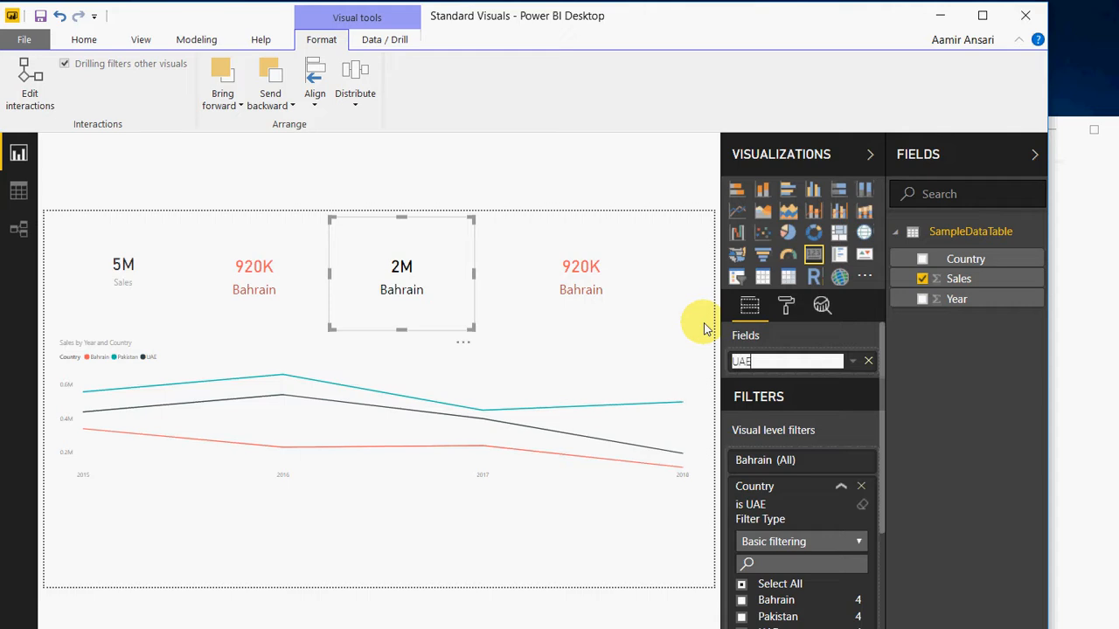
pyautogui.click(420, 289)
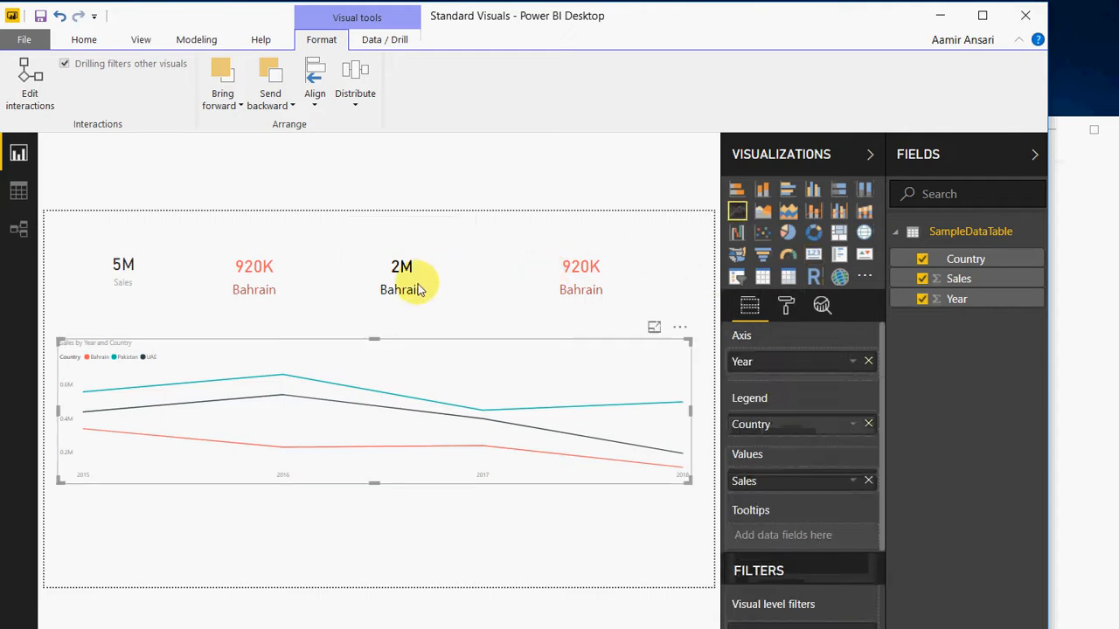
# - Rename the Bahrain field of the black-labelled card as UAE
pyautogui.click(326, 231)
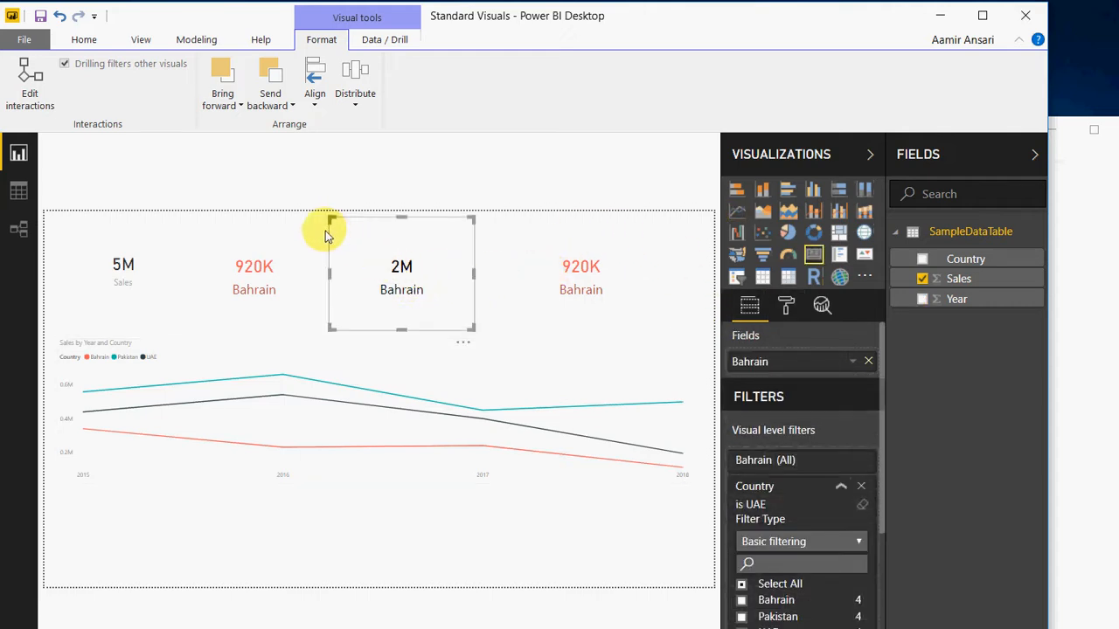
pyautogui.click(680, 288)
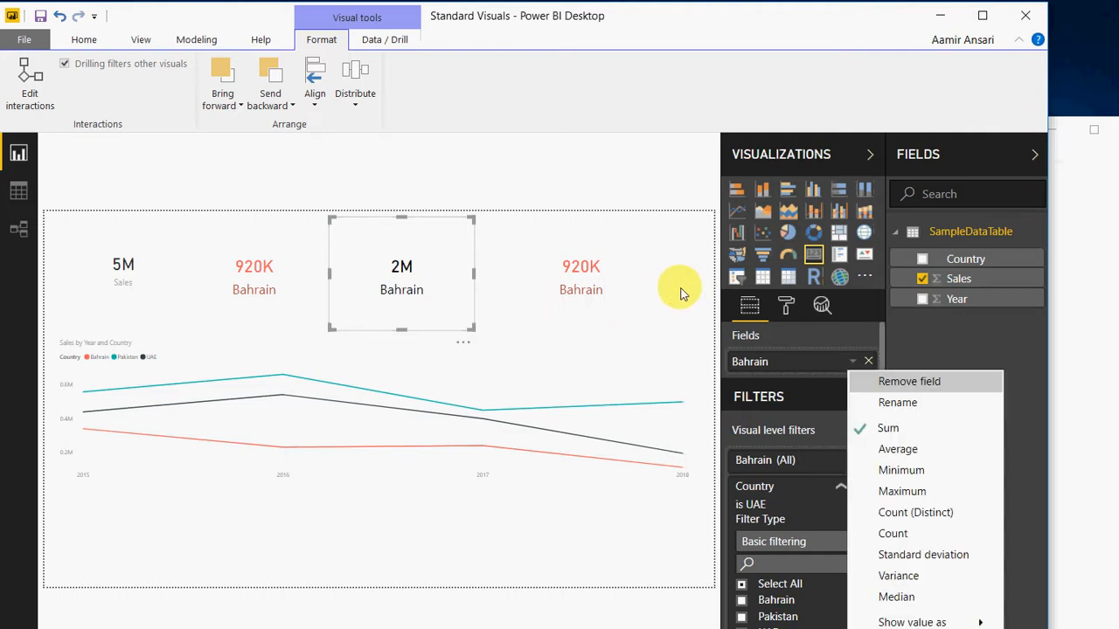
pyautogui.click(698, 320)
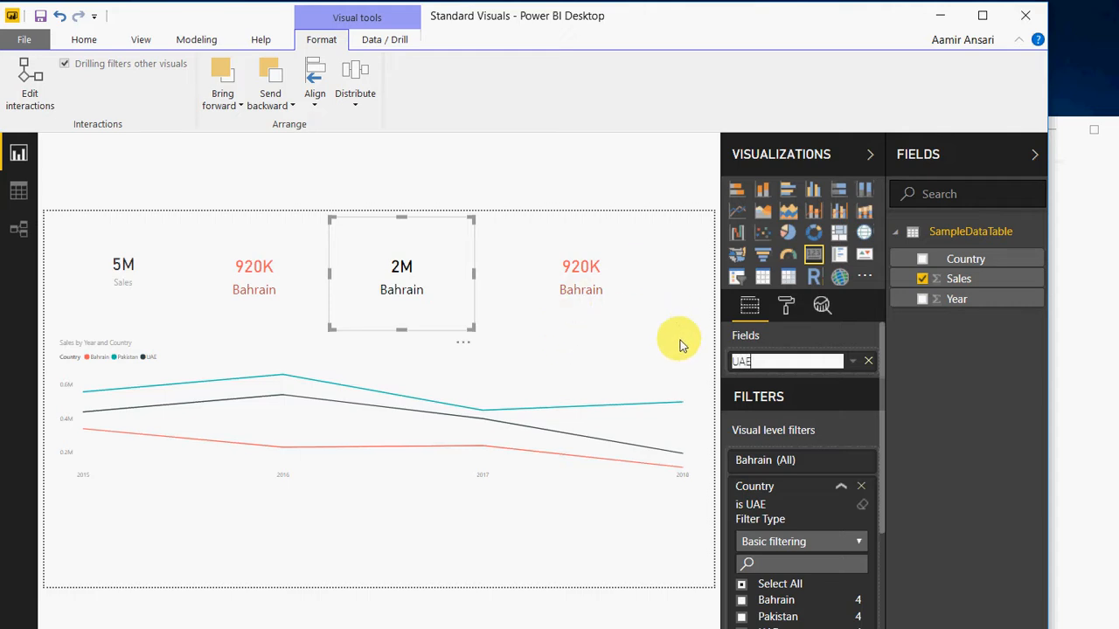
pyautogui.press('Return')
# - Rename the field of the second copied Bahrain card as Pakistan and set its Country filter to Pakistan
pyautogui.click(486, 226)
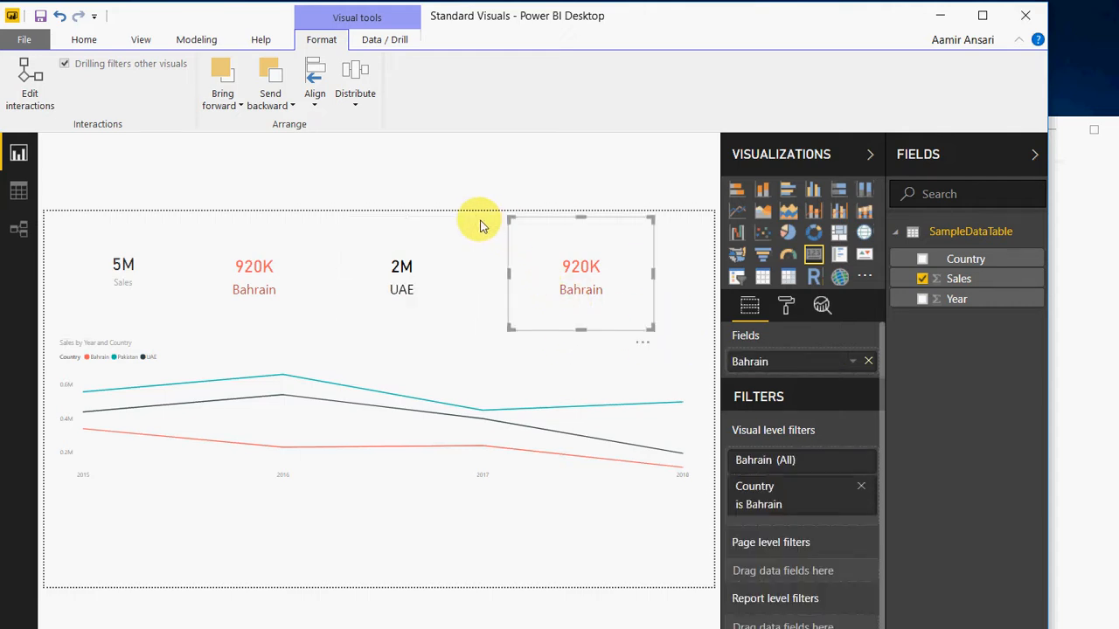
pyautogui.click(682, 293)
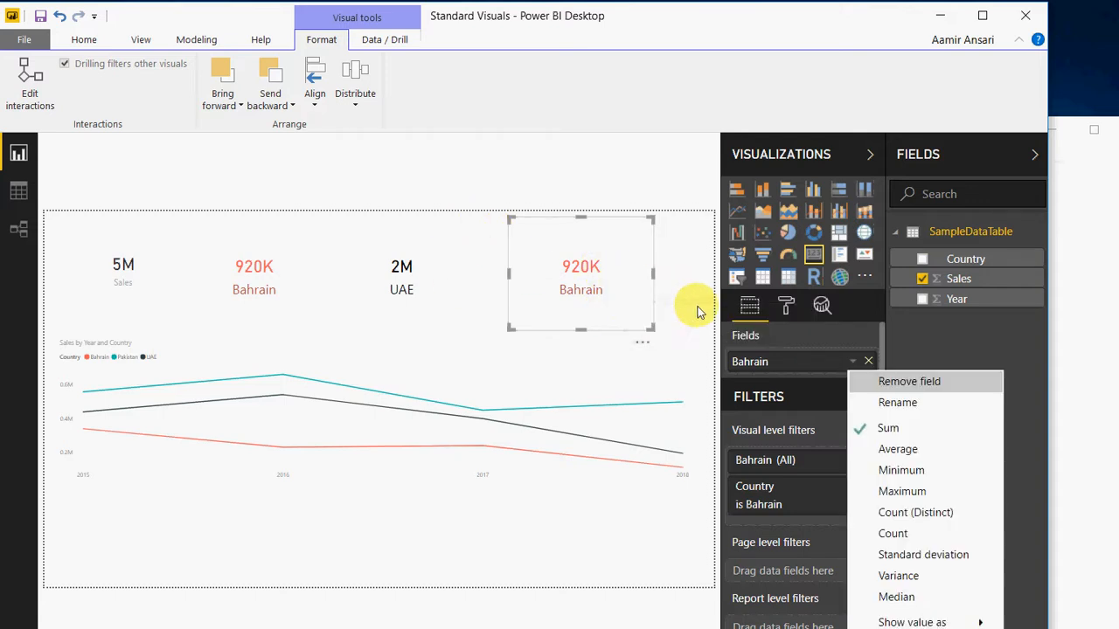
pyautogui.click(705, 328)
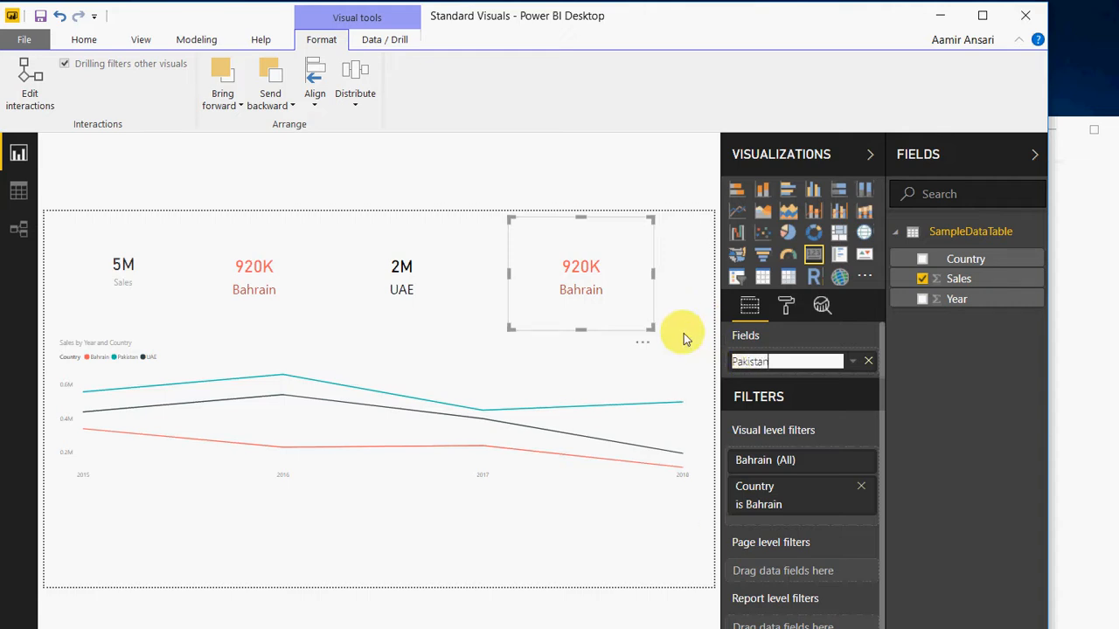
pyautogui.press('Return')
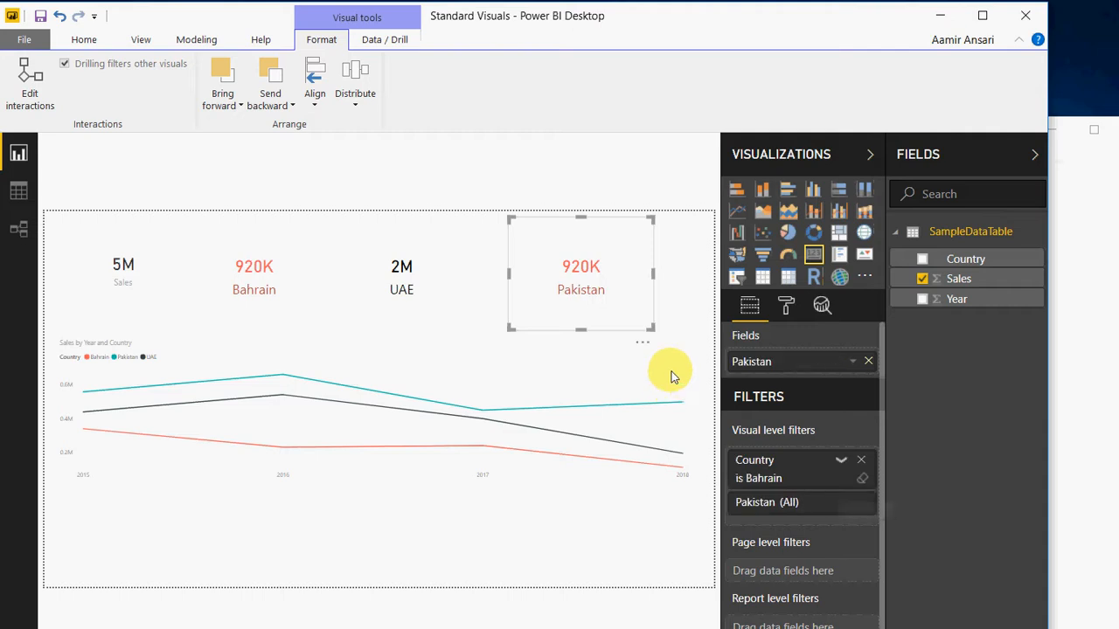
pyautogui.click(840, 461)
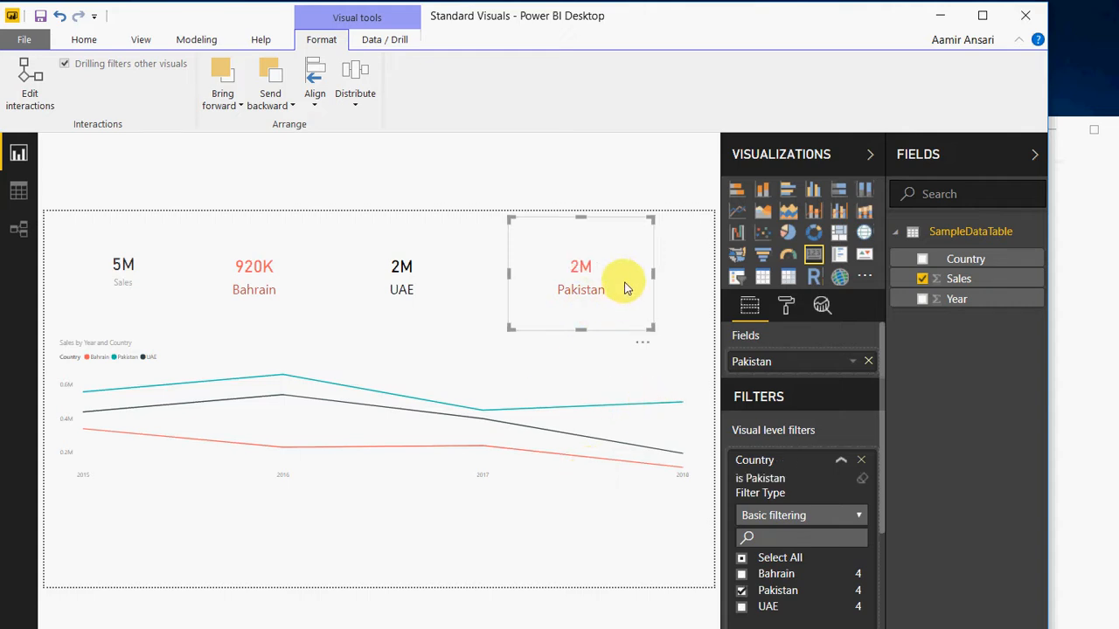
# - Color both the category label and the data label of the Pakistan card in the teal theme color matching the Pakistan line
pyautogui.click(786, 305)
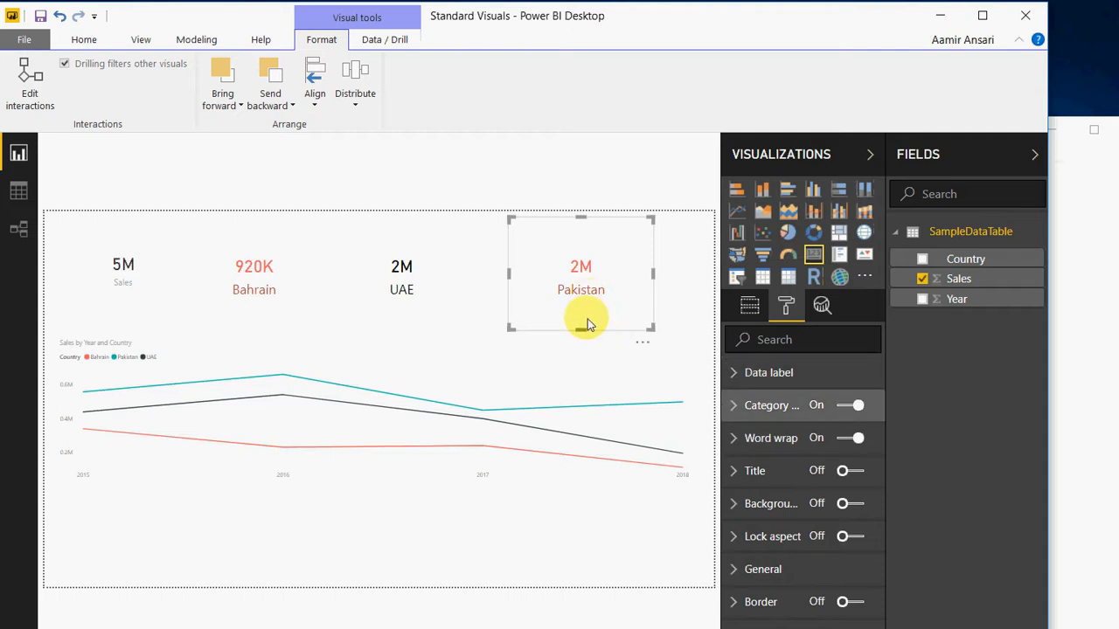
pyautogui.click(767, 405)
pyautogui.click(763, 461)
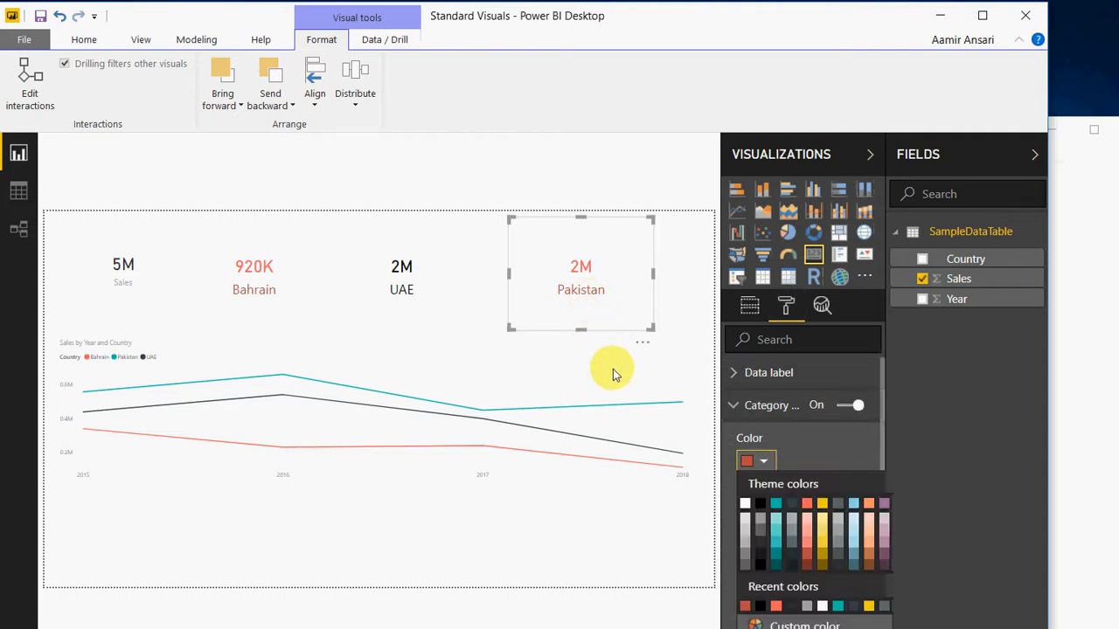
pyautogui.click(776, 564)
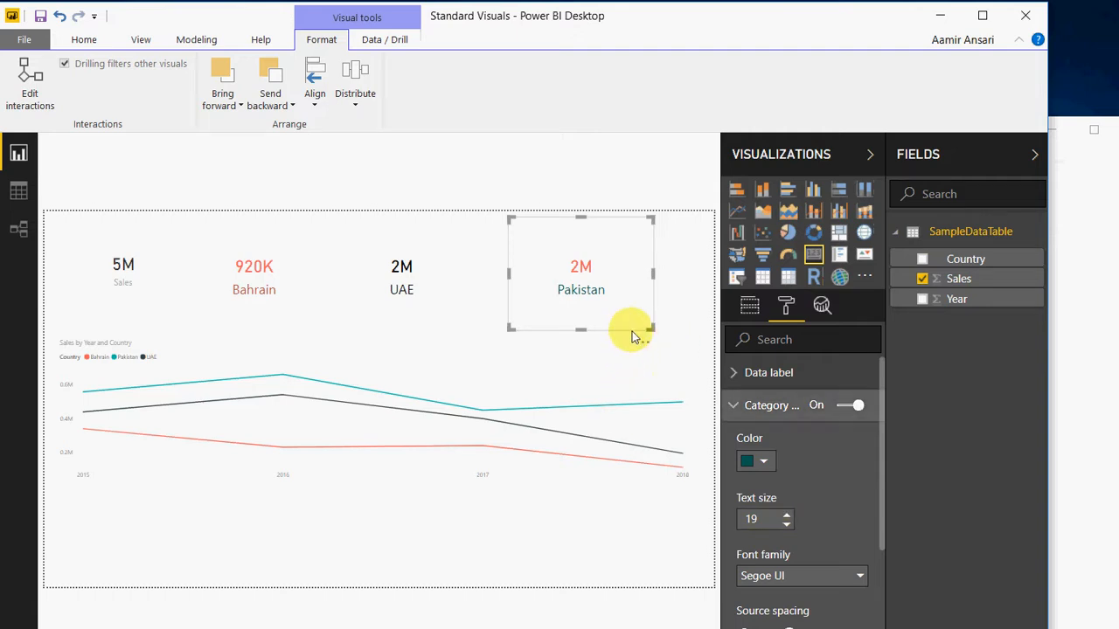
pyautogui.click(768, 372)
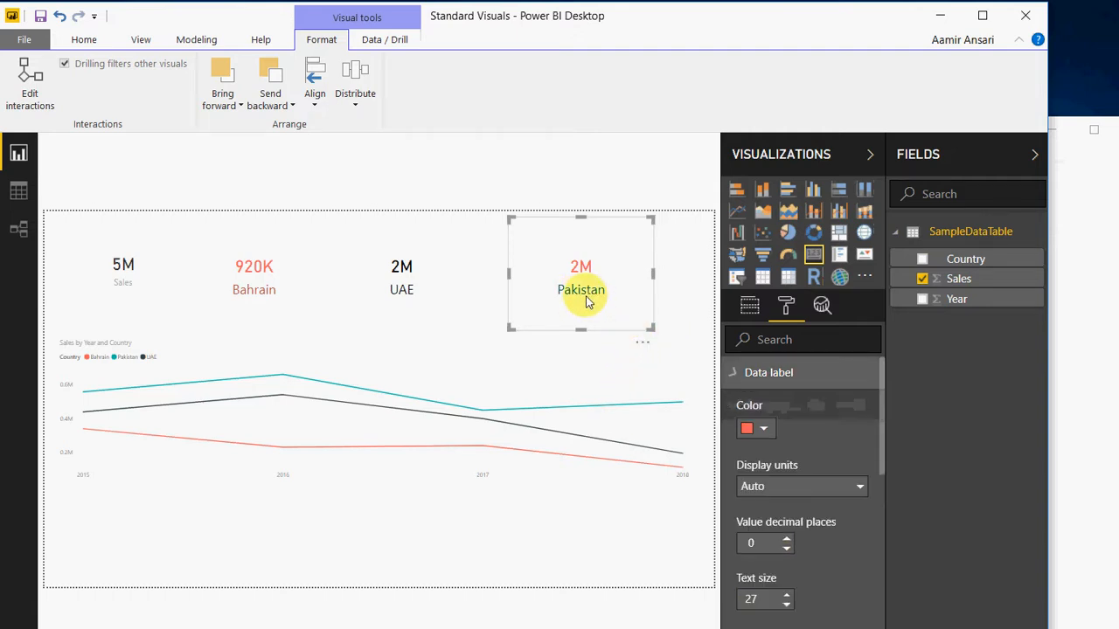
pyautogui.click(763, 427)
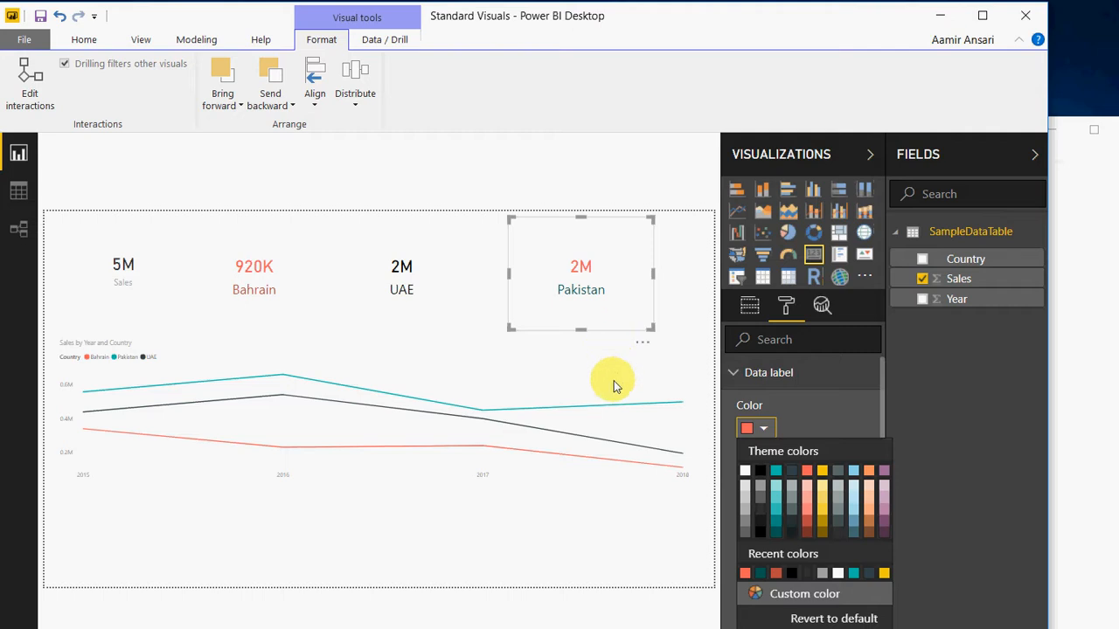
pyautogui.click(775, 470)
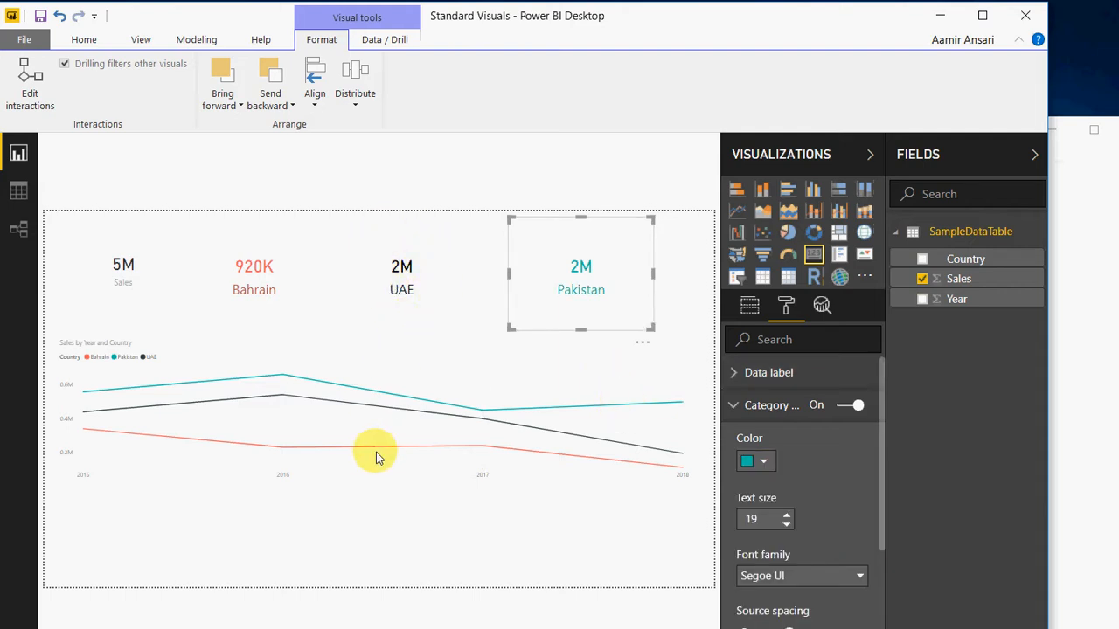
# - Highlight the UAE, Bahrain and Pakistan lines in the line chart to check how they filter the cards, and clear the highlighting
pyautogui.click(368, 485)
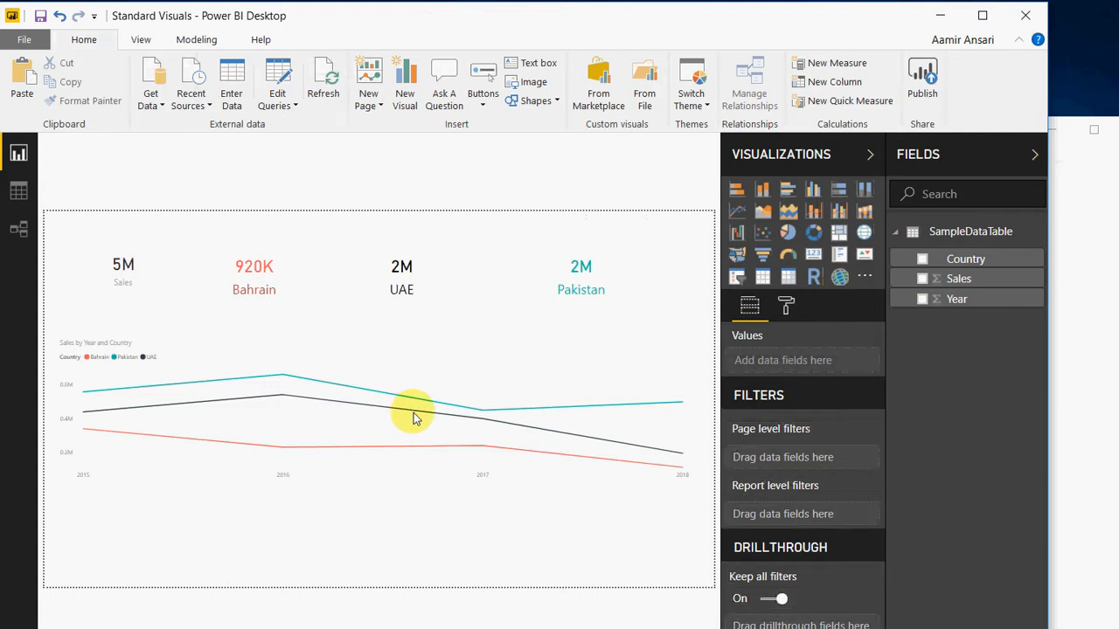
pyautogui.click(253, 326)
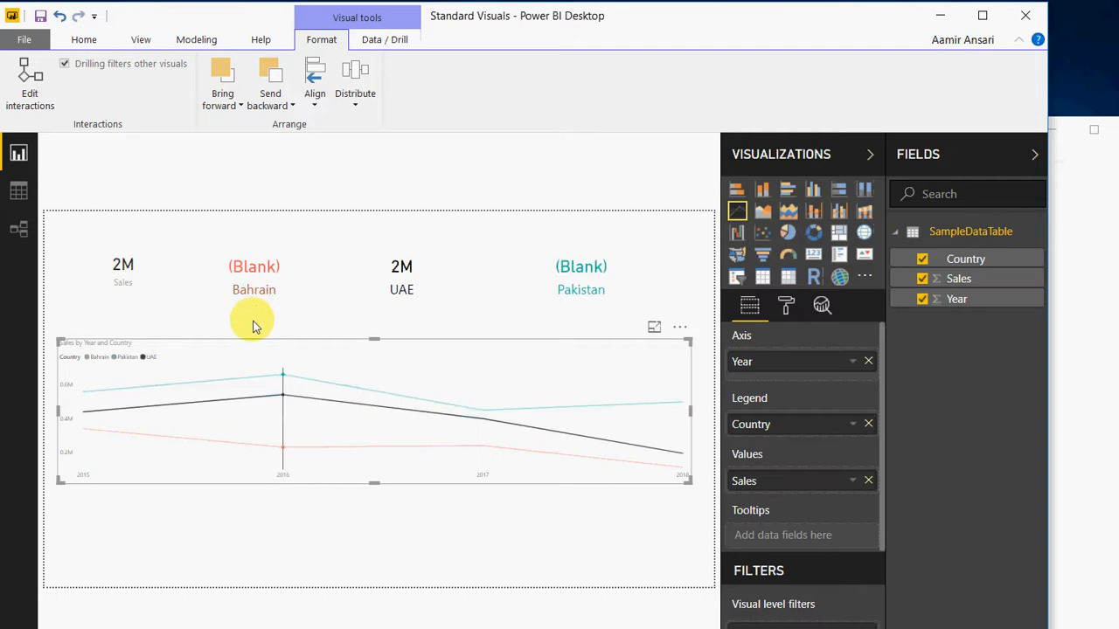
pyautogui.click(252, 359)
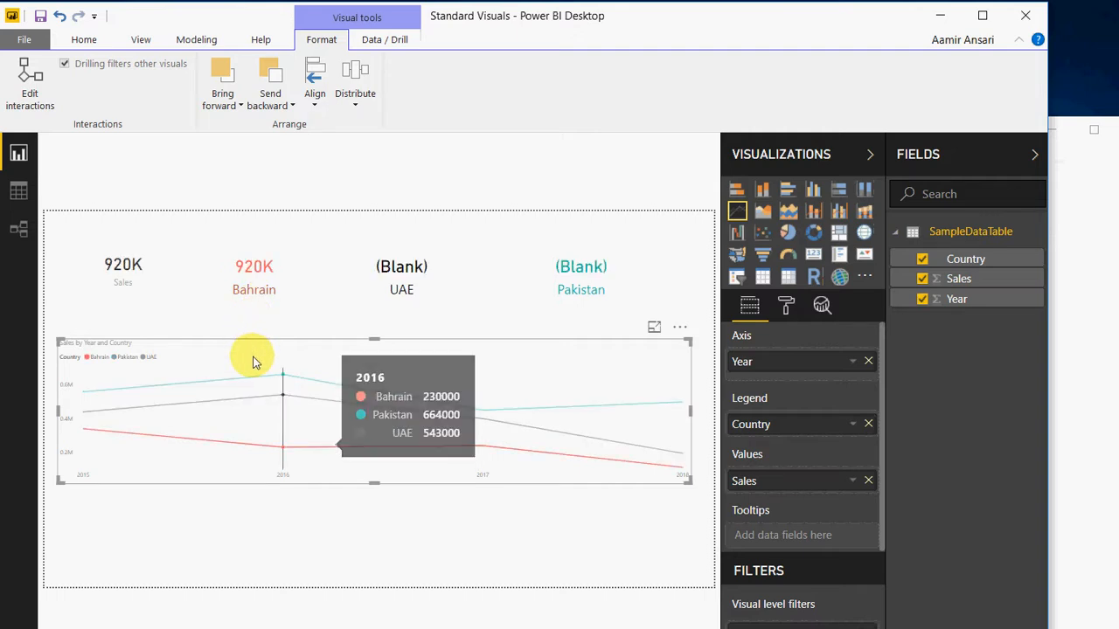
pyautogui.click(254, 326)
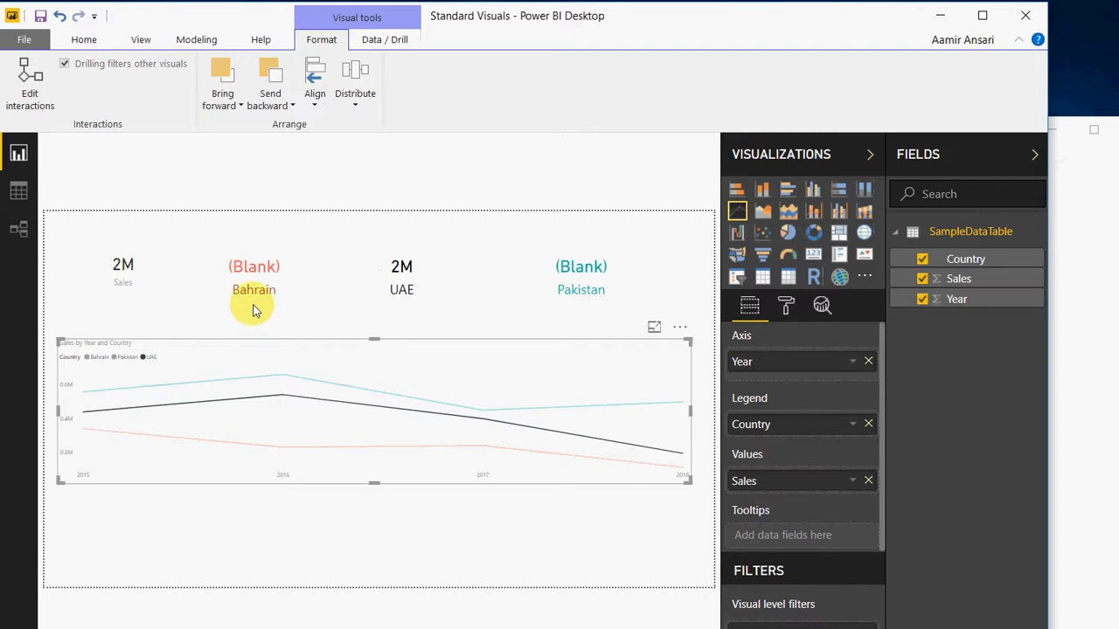
pyautogui.click(254, 311)
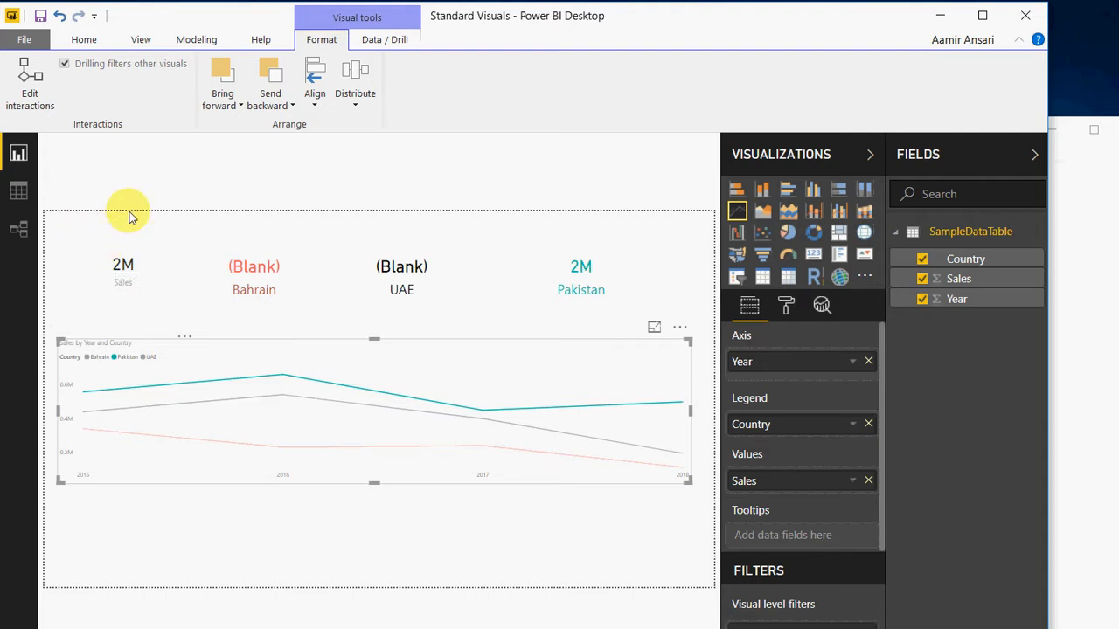
pyautogui.click(205, 301)
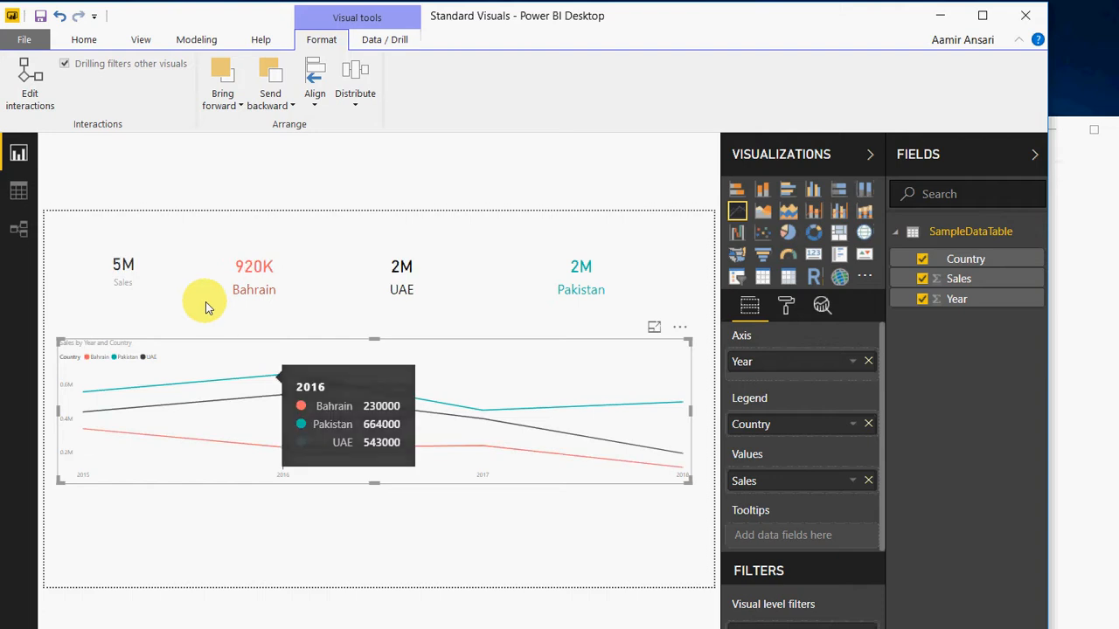
# - Rename the Sales field of the overall total card as Grand Total
pyautogui.click(129, 220)
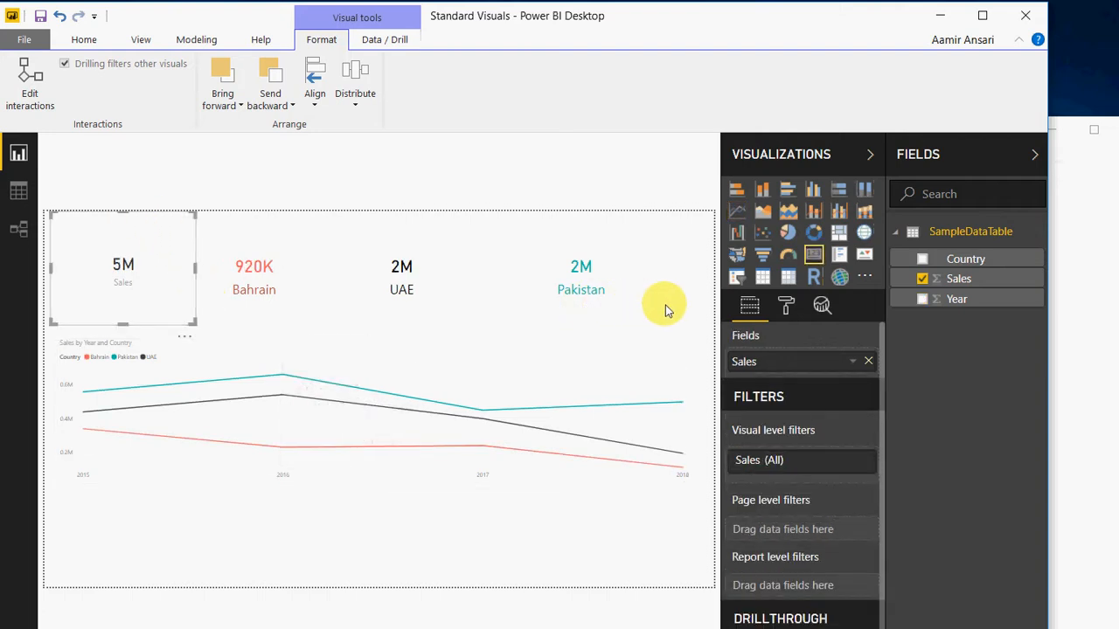
pyautogui.click(852, 362)
pyautogui.click(872, 403)
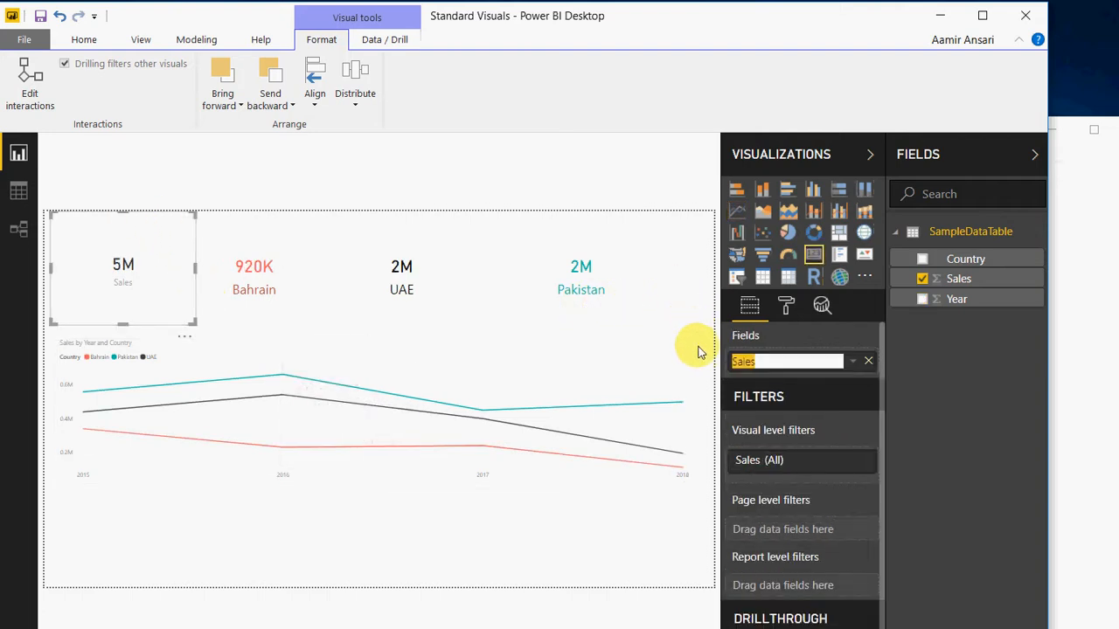
pyautogui.write('Grand Total')
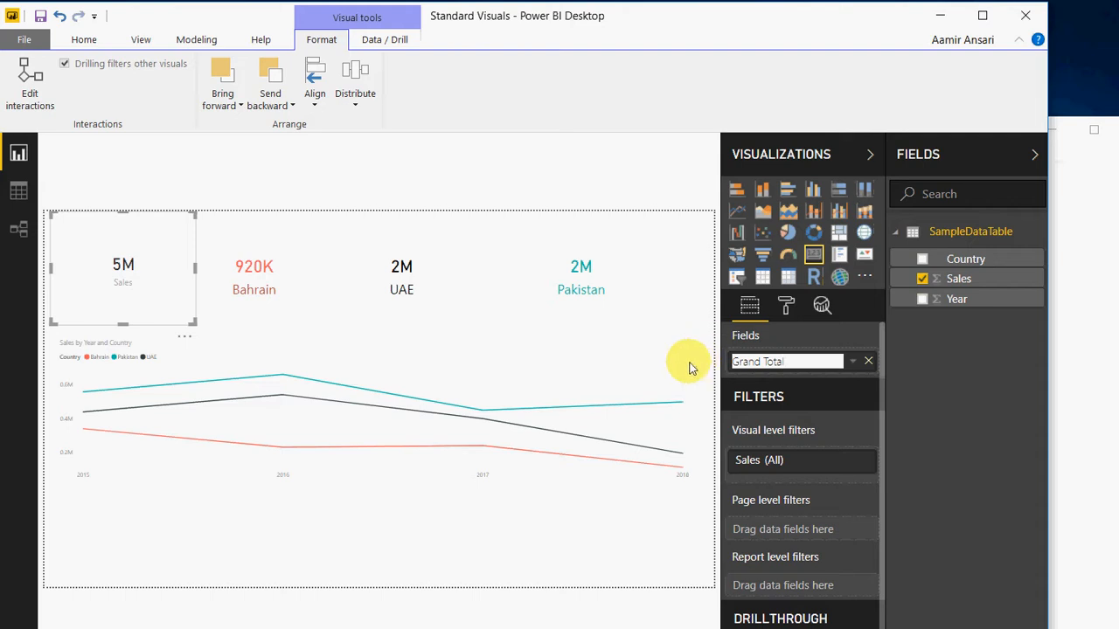
pyautogui.click(452, 517)
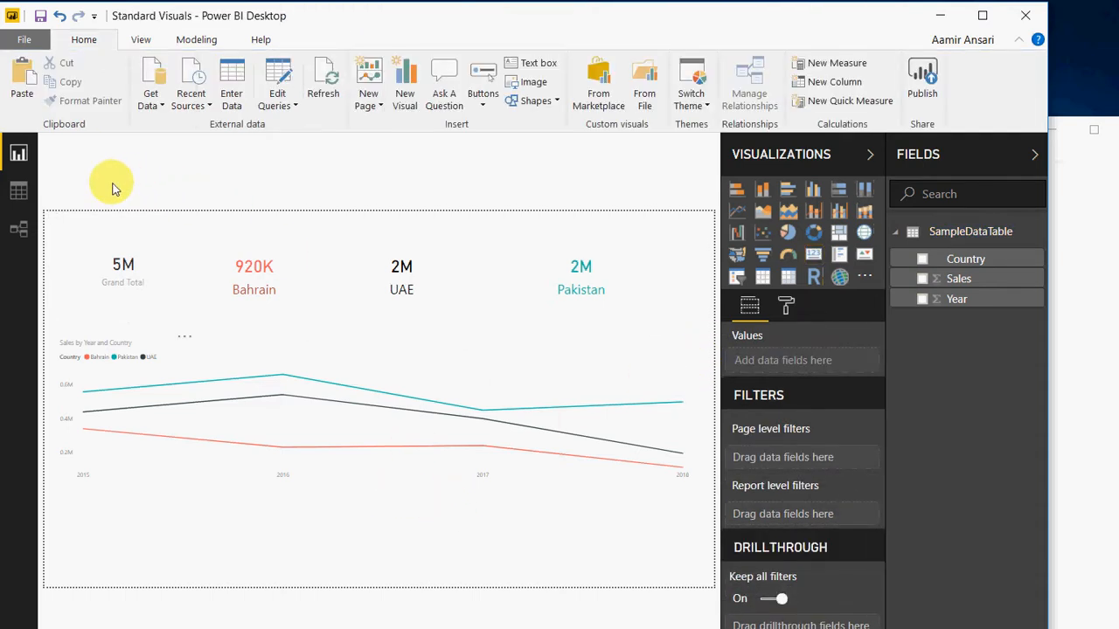
# - Inspect the fields and filters of the Grand Total card, the country cards and the line chart one after another
pyautogui.click(116, 214)
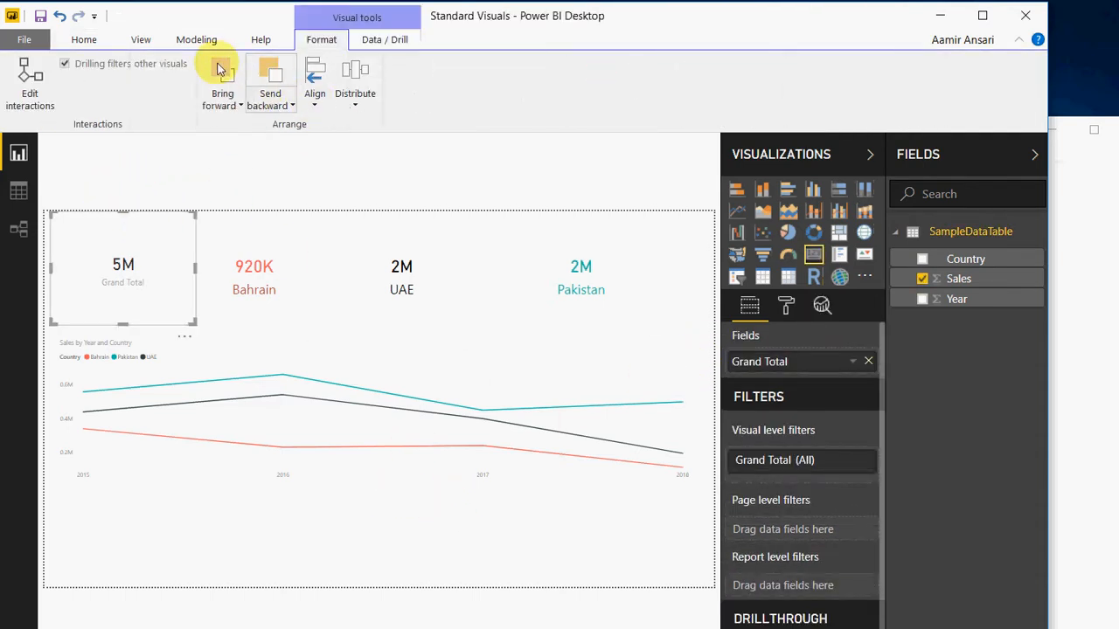
pyautogui.click(23, 84)
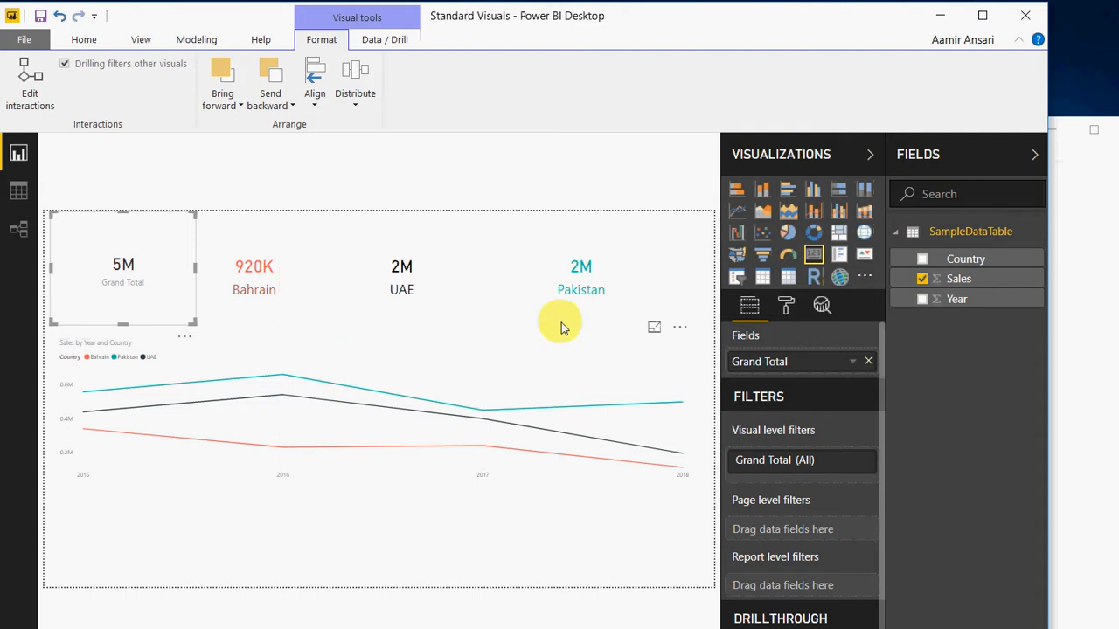
pyautogui.click(344, 491)
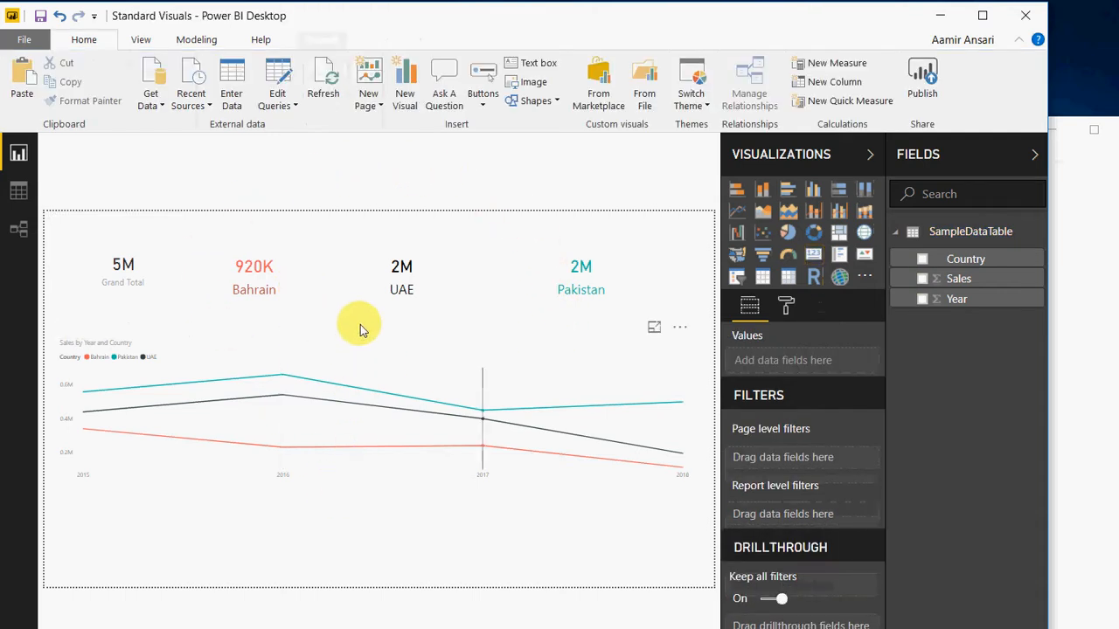
pyautogui.click(354, 281)
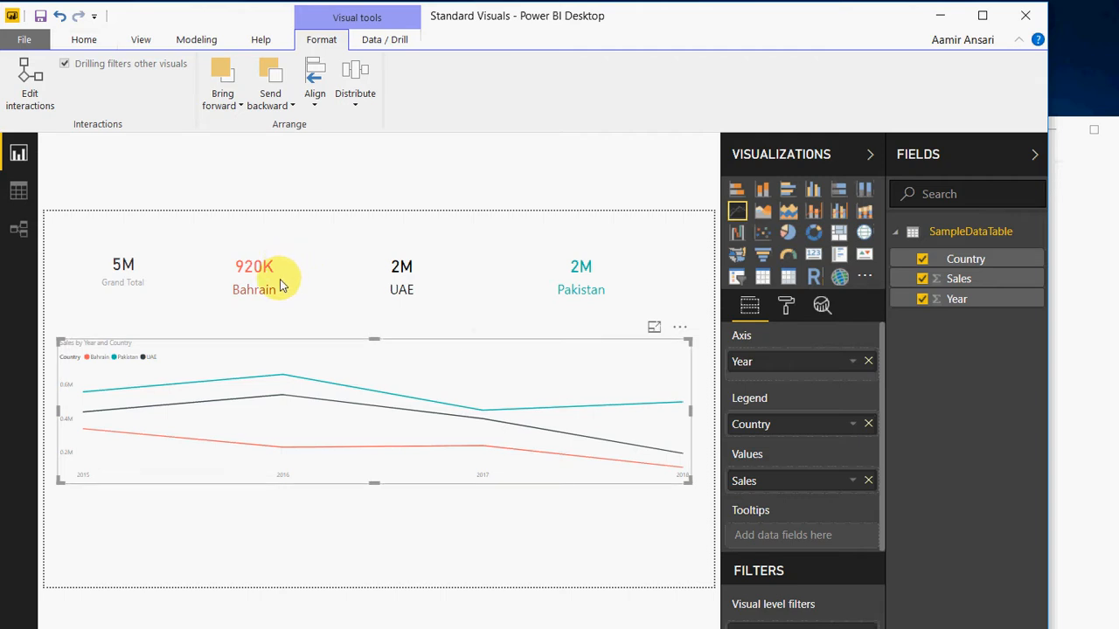
pyautogui.click(231, 225)
pyautogui.click(302, 231)
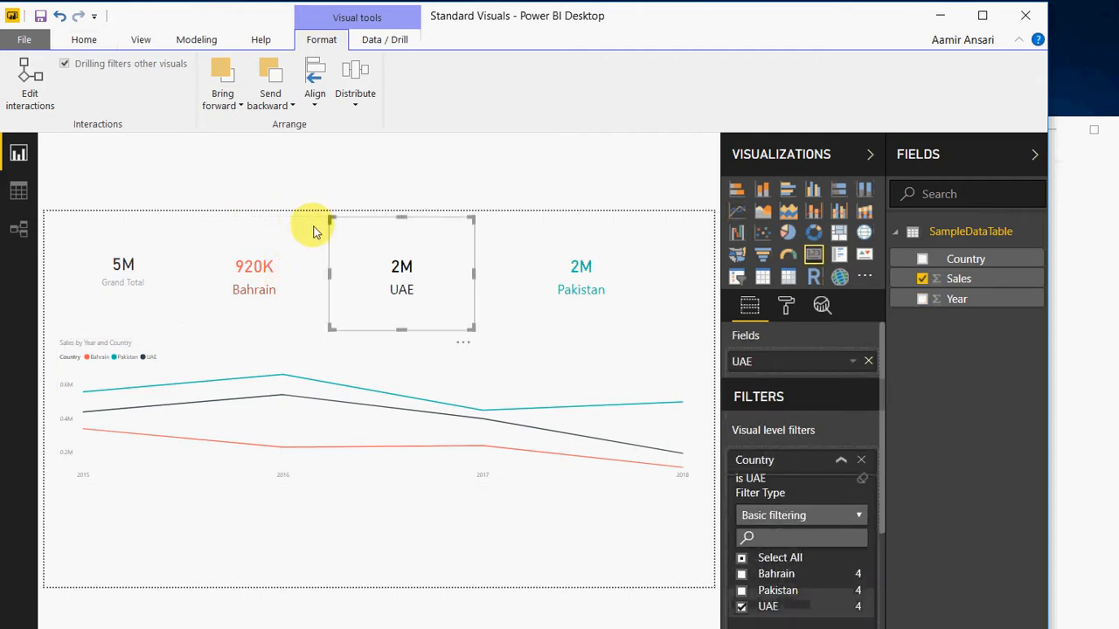
pyautogui.click(425, 230)
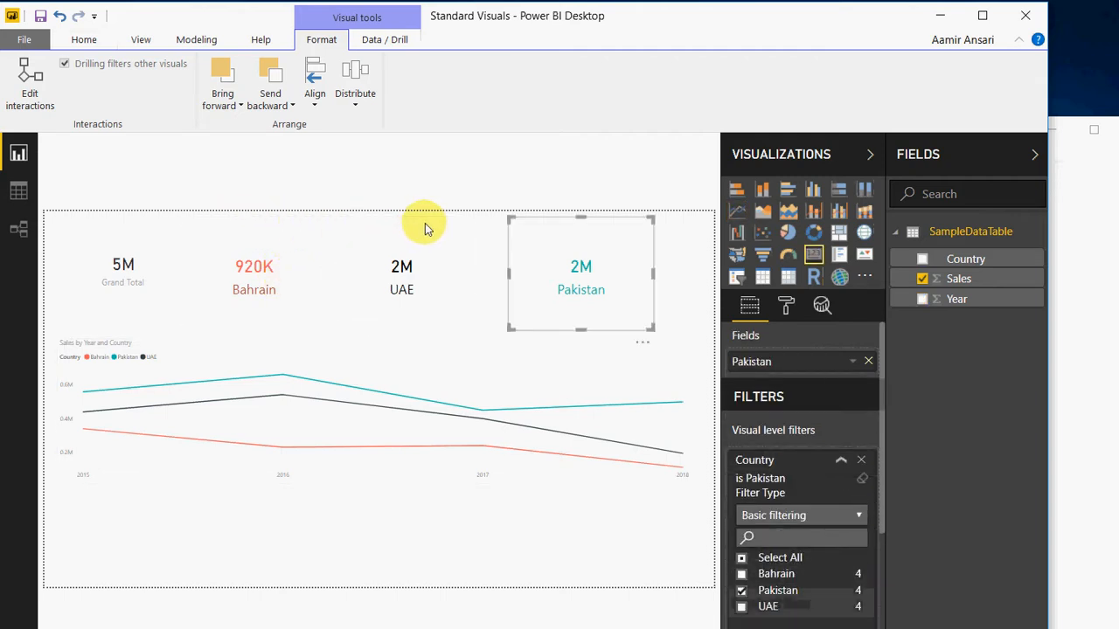
pyautogui.click(125, 220)
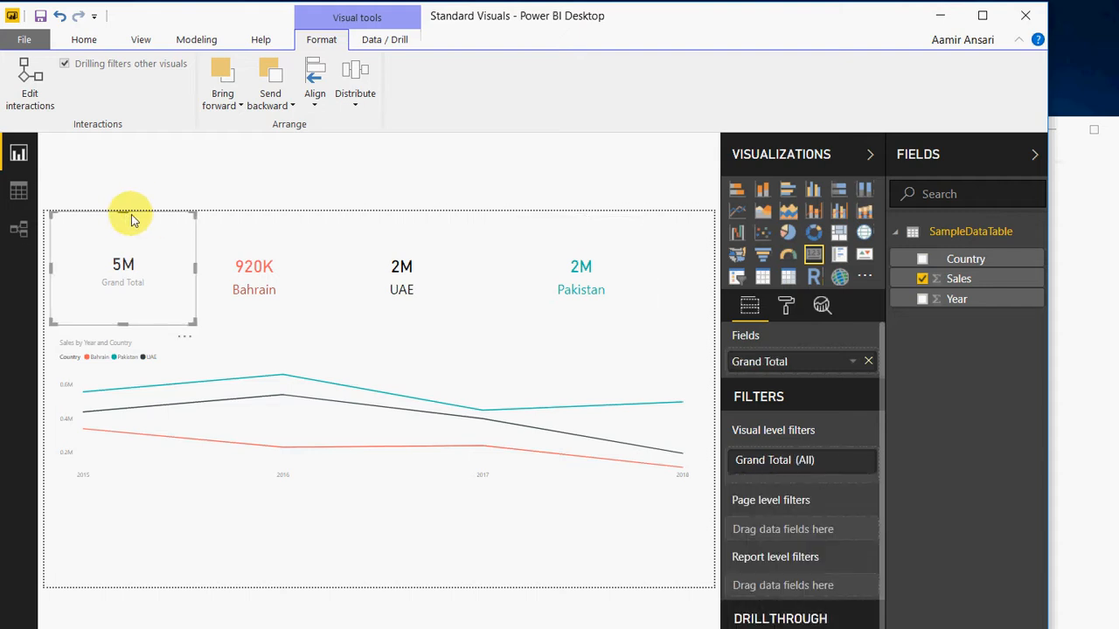
pyautogui.click(365, 278)
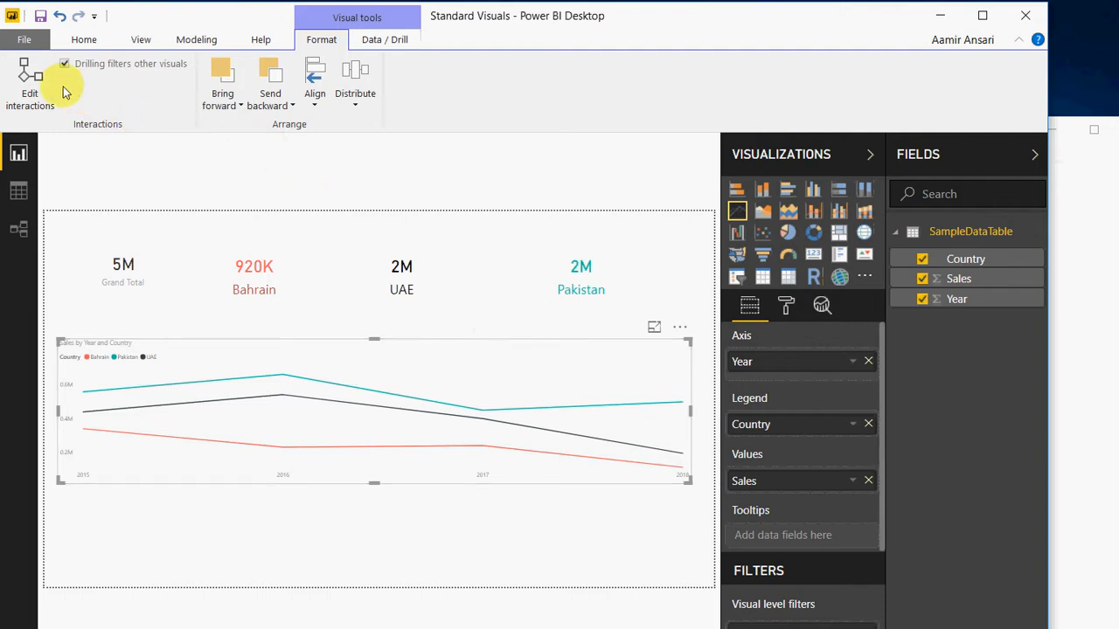
# - Edit the line chart's interactions so it does not filter the Grand Total card, and move the chart slightly further down the page
pyautogui.click(29, 79)
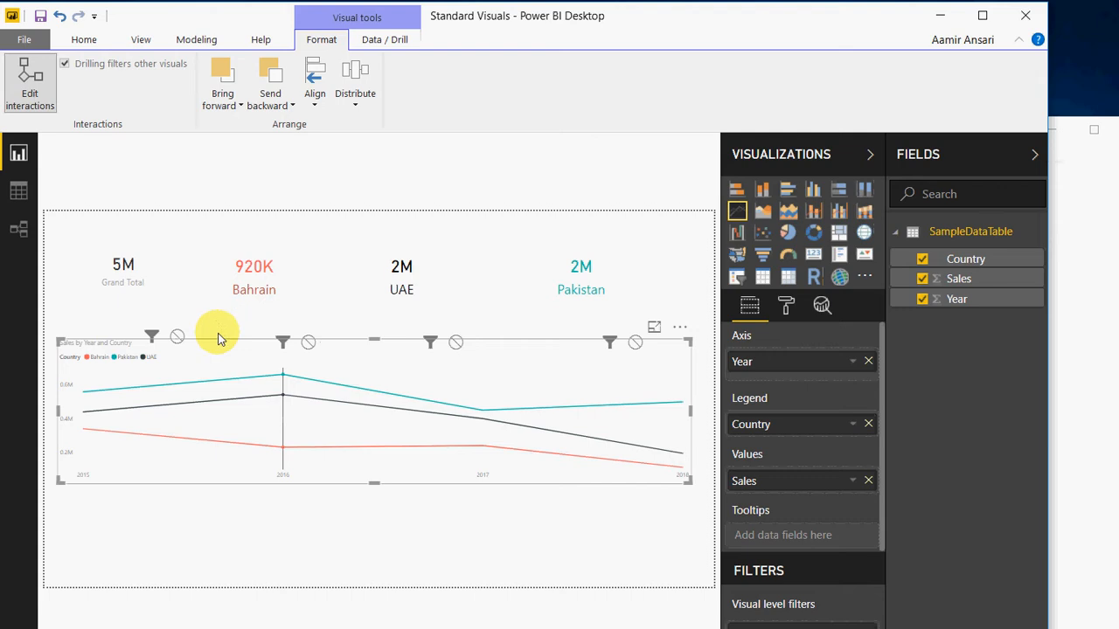
pyautogui.rightClick(148, 272)
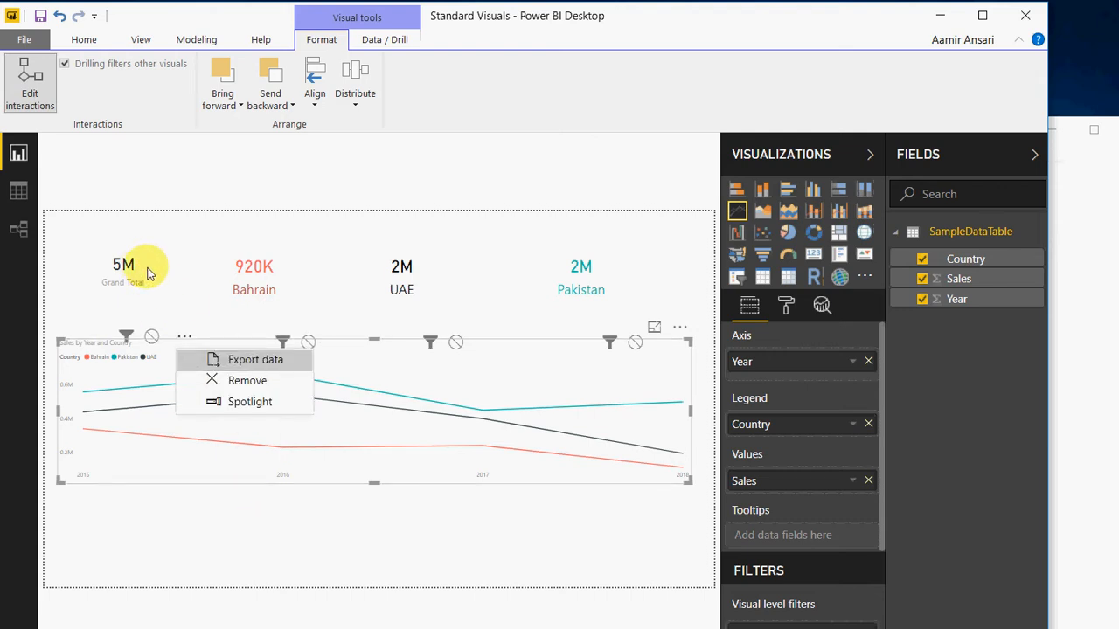
pyautogui.click(155, 560)
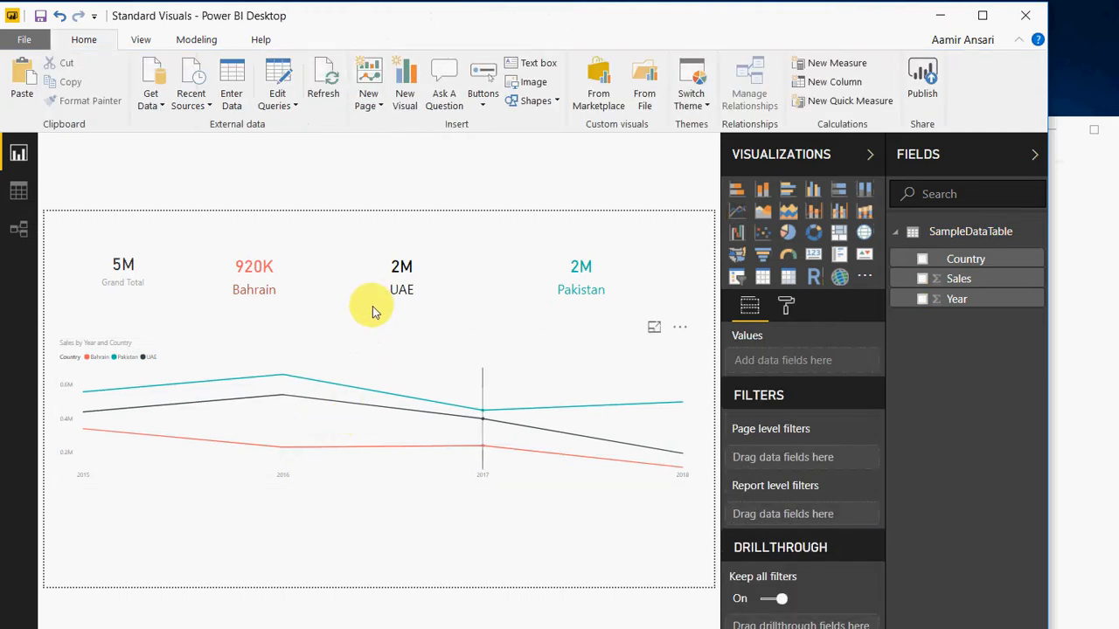
pyautogui.click(384, 292)
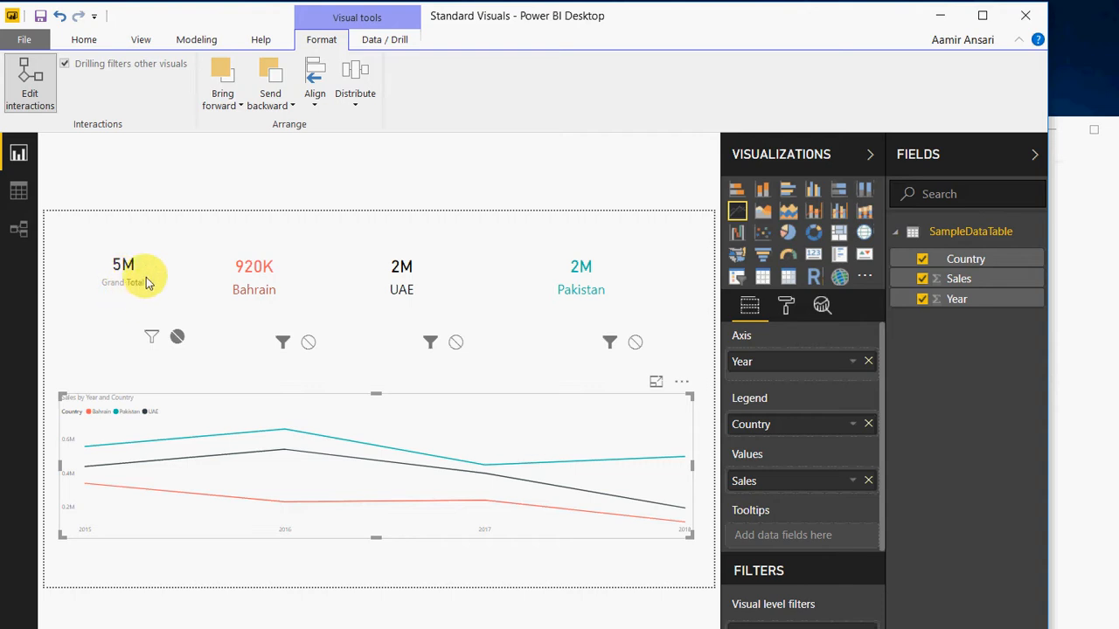
pyautogui.click(231, 499)
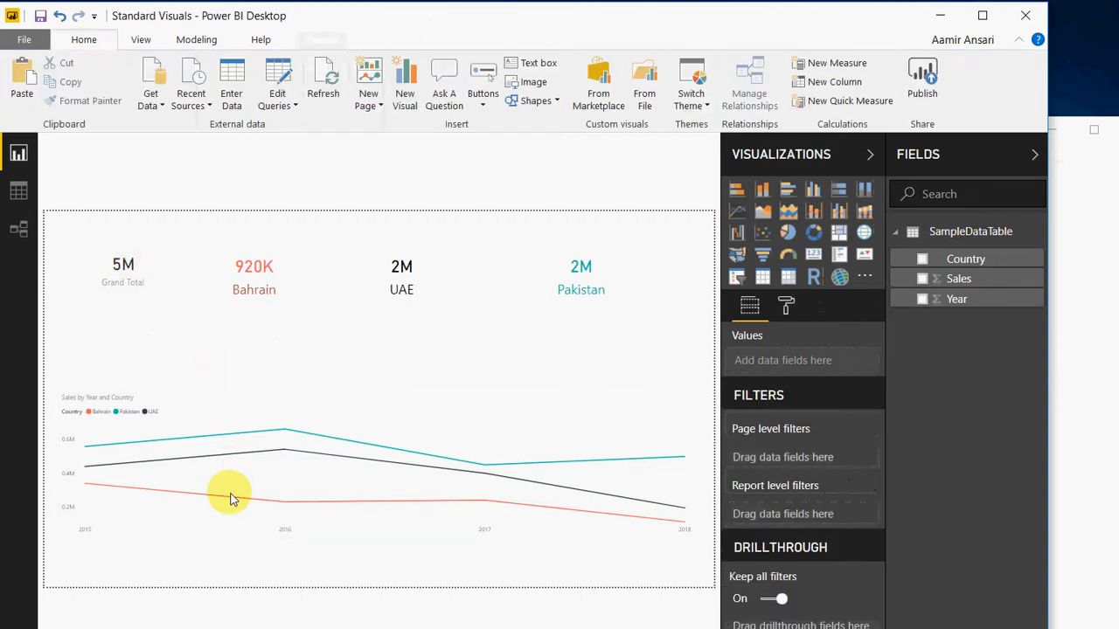
# - Highlight Bahrain, Pakistan and UAE in turn in the line chart to check their effect on the Grand Total and country cards, and clear the highlighting
pyautogui.click(245, 407)
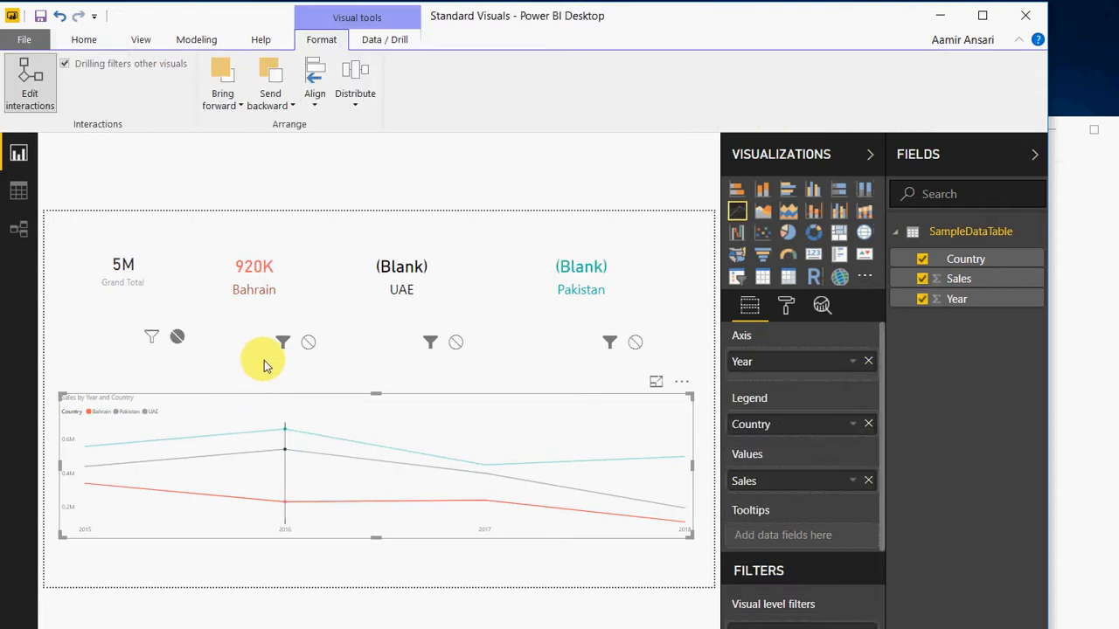
pyautogui.click(264, 360)
pyautogui.click(263, 351)
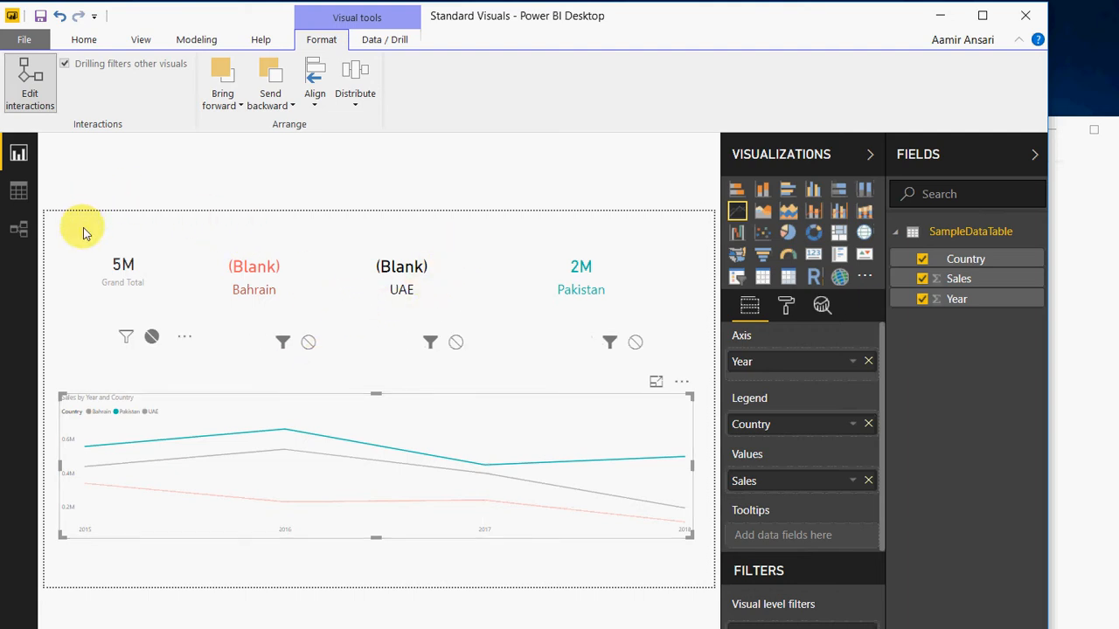
pyautogui.click(147, 411)
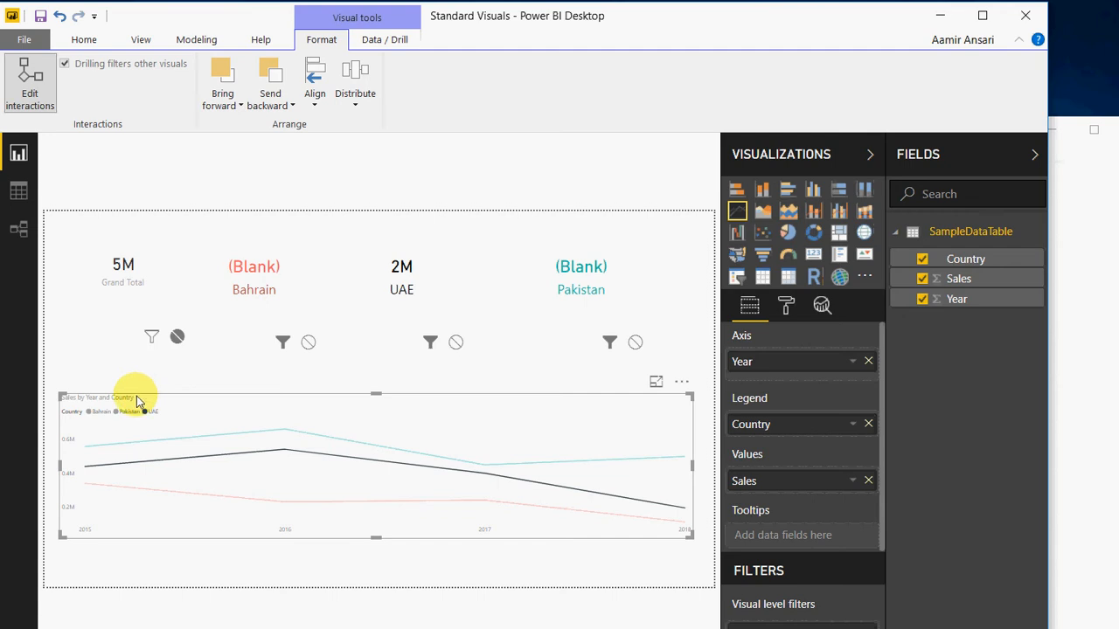
pyautogui.click(136, 402)
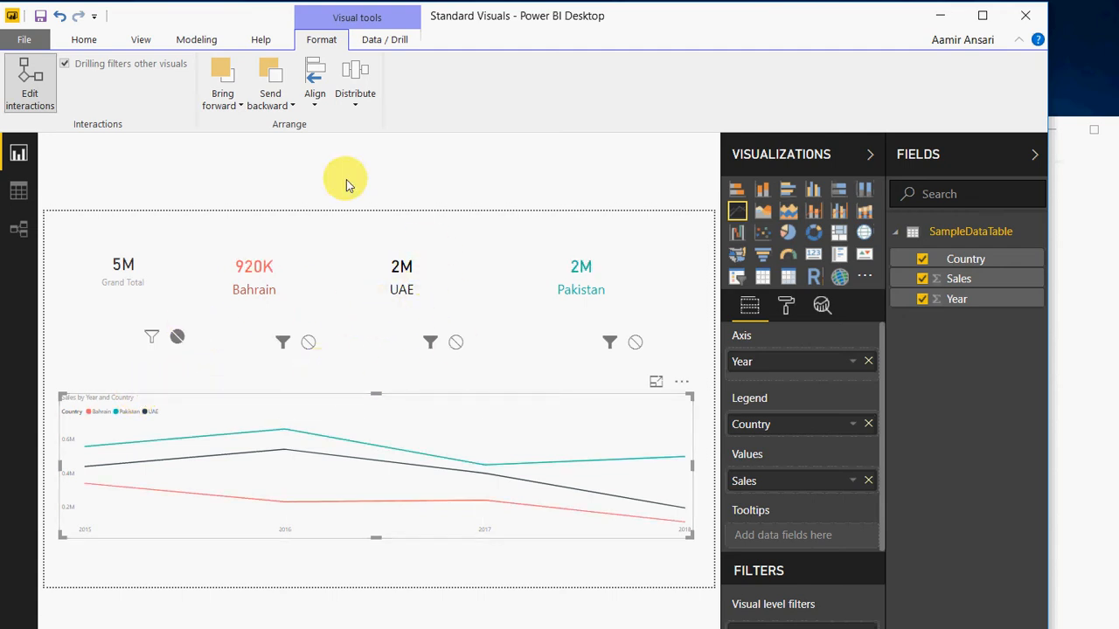